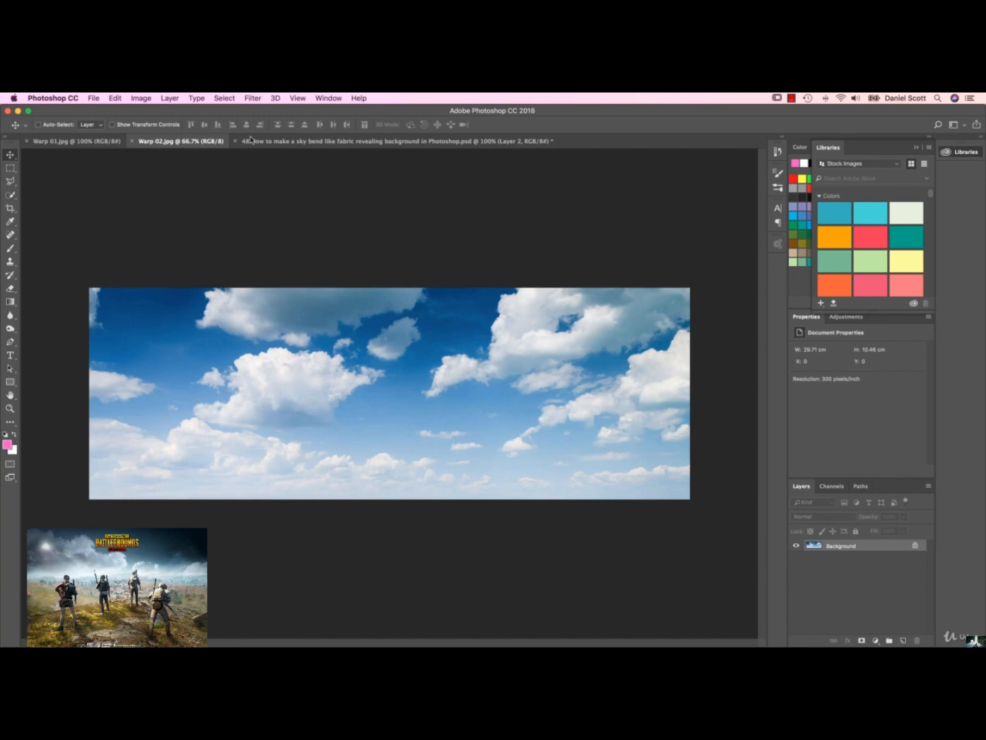
Step: Open Warp 01.jpg and Warp 02.jpg together from the 08 Transform & Distort folder
{"action": "left_click", "coordinate": [280, 143]}
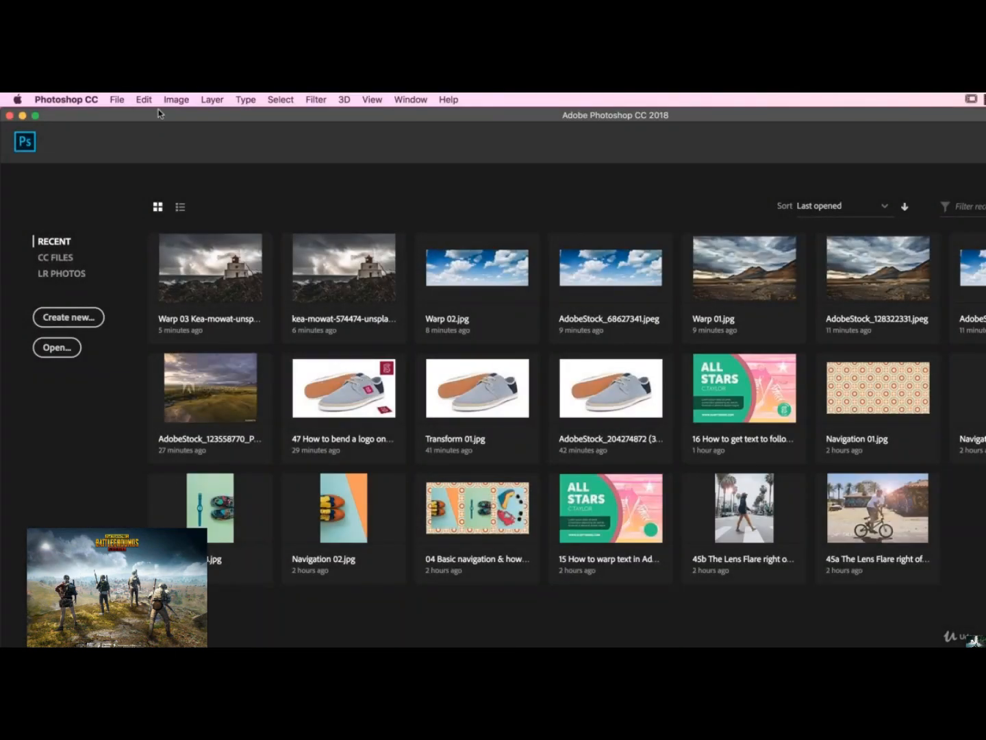
{"action": "left_click", "coordinate": [113, 100]}
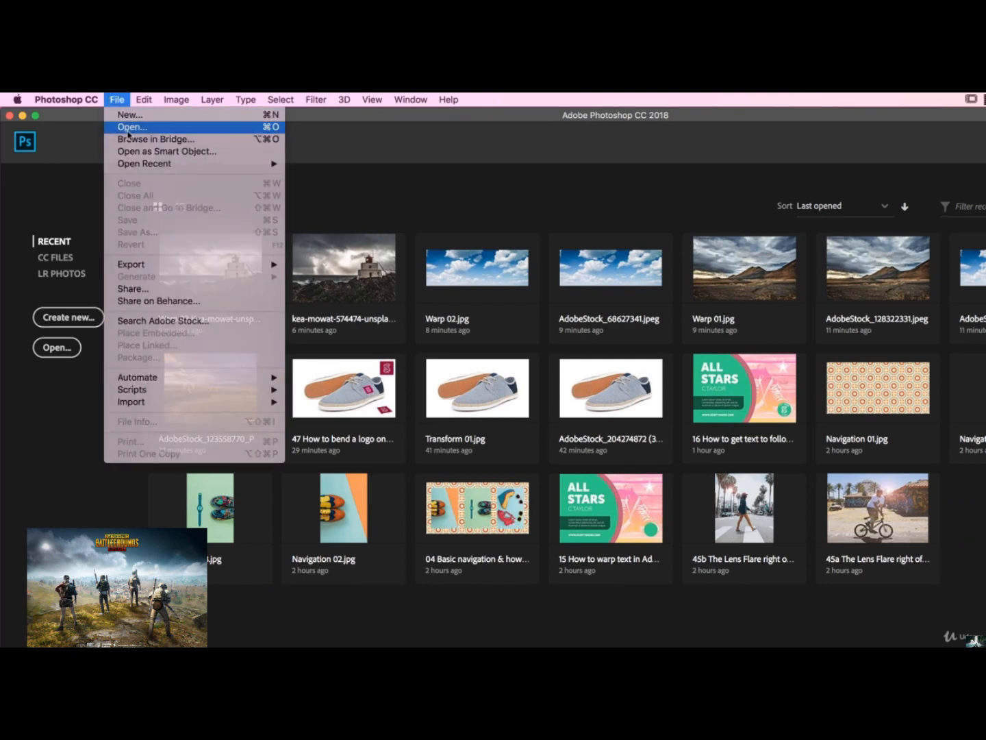
{"action": "left_click", "coordinate": [131, 127]}
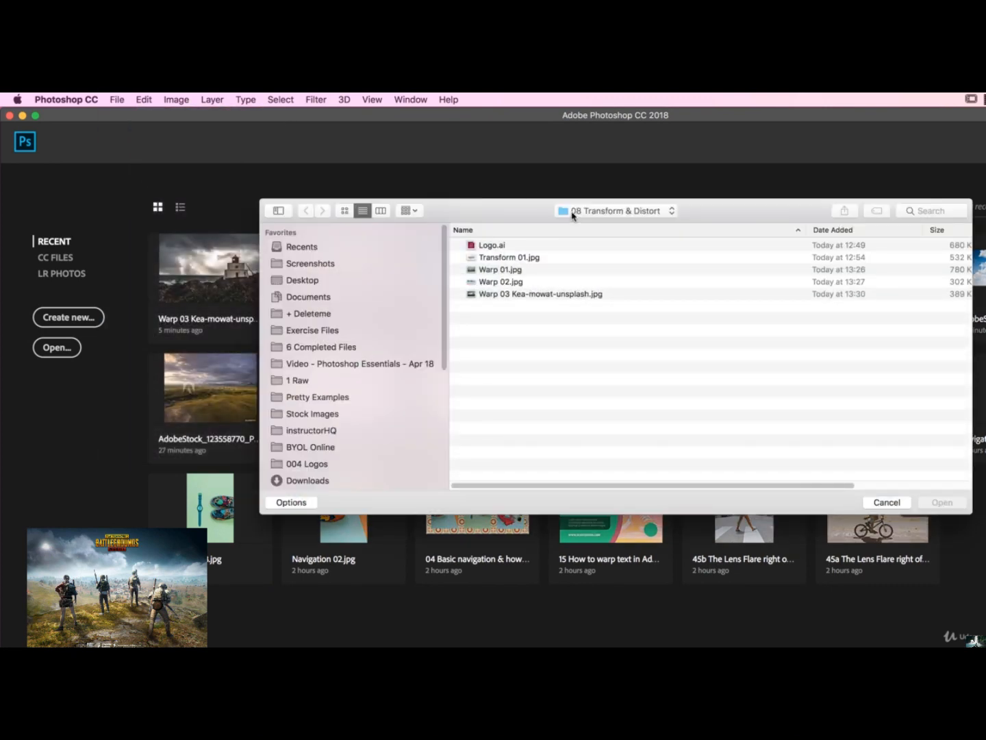
{"action": "left_click", "coordinate": [496, 271]}
{"action": "left_click", "coordinate": [497, 282], "text": "shift"}
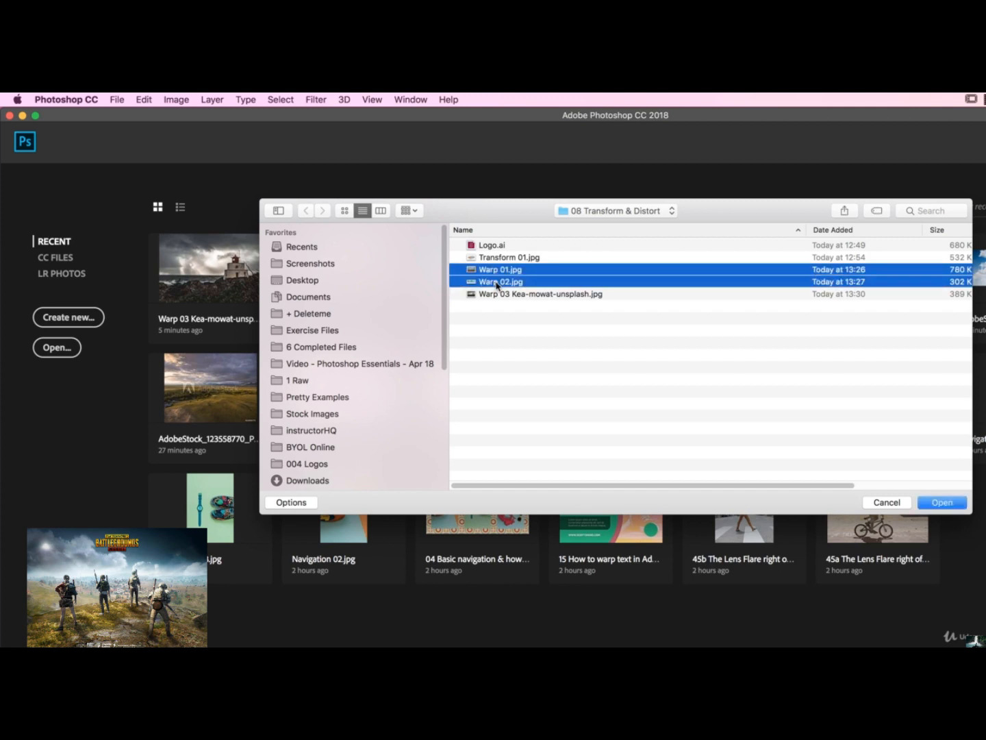
{"action": "left_click", "coordinate": [942, 502]}
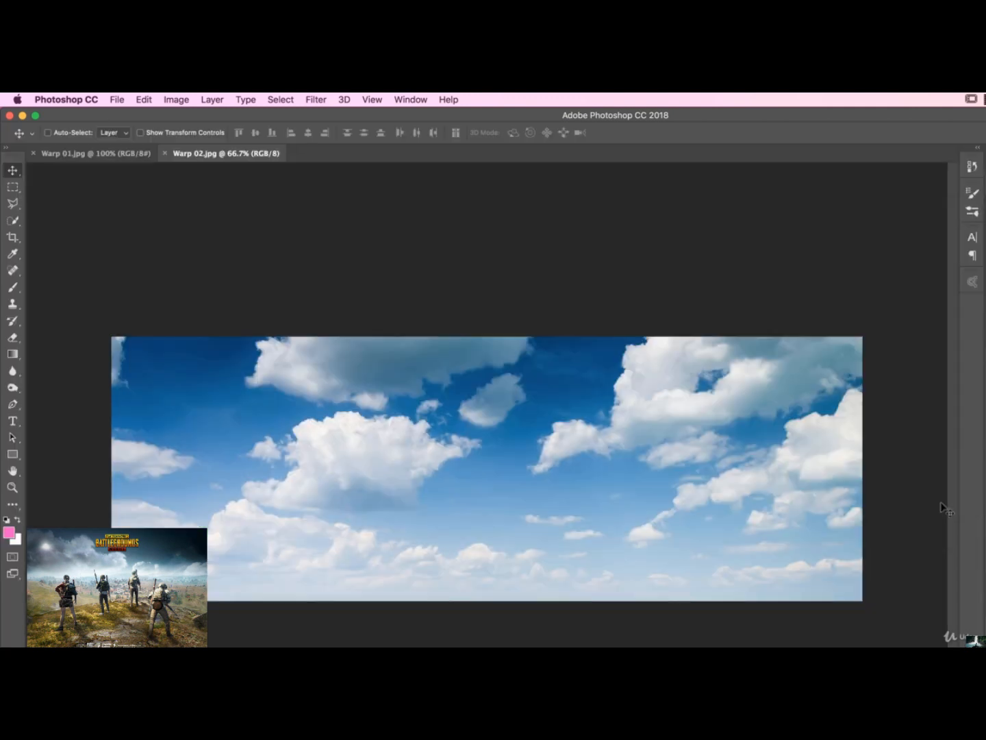
Step: Convert the locked background of Warp 01.jpg into an editable layer named Landscape
{"action": "left_click", "coordinate": [108, 158]}
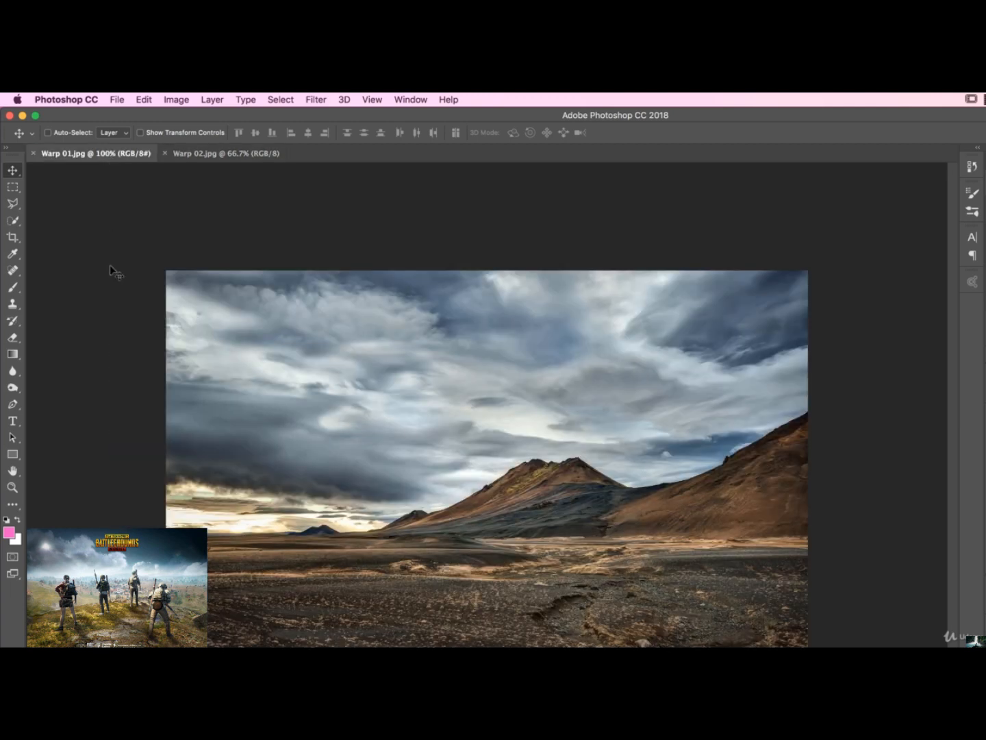
{"action": "left_click", "coordinate": [144, 99]}
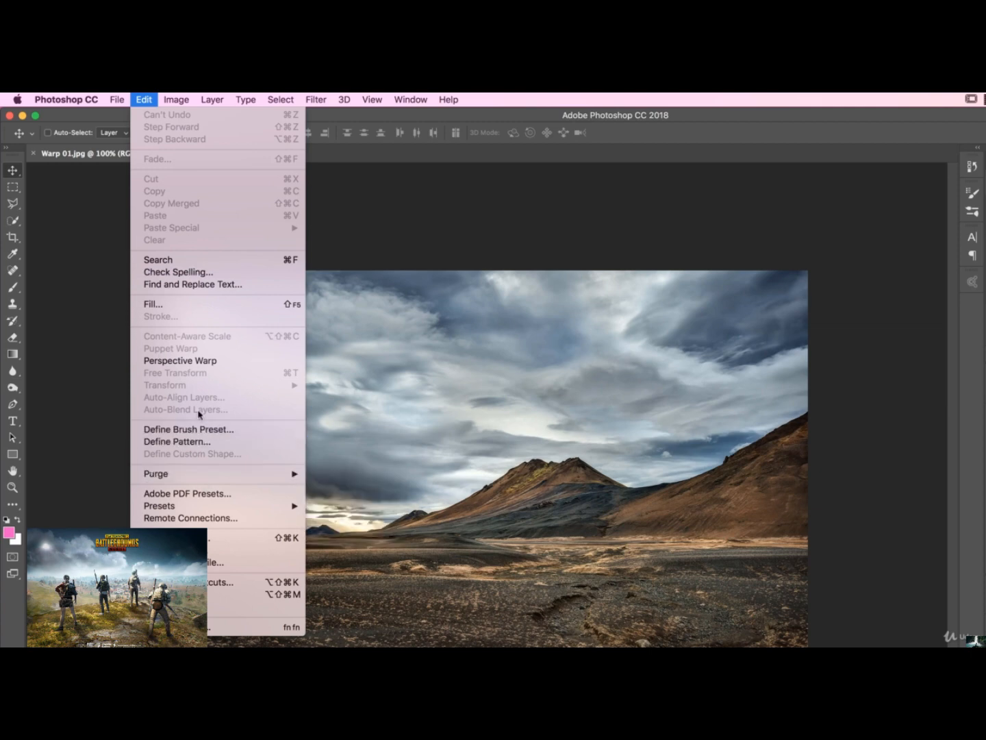
{"action": "left_click", "coordinate": [548, 398]}
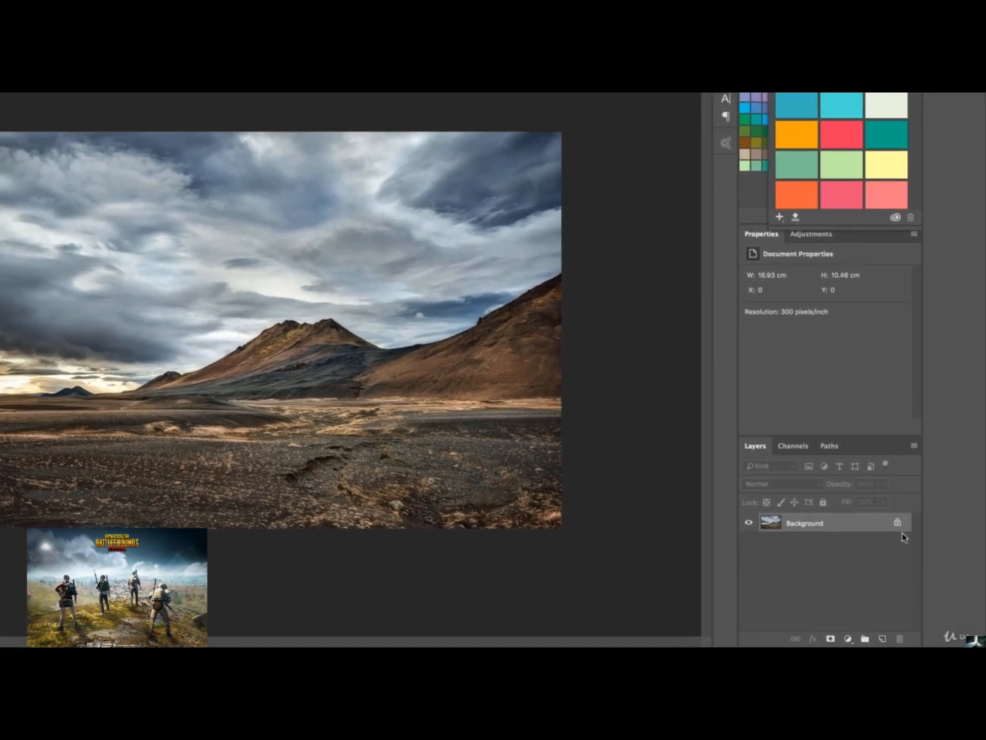
{"action": "double_click", "coordinate": [798, 525]}
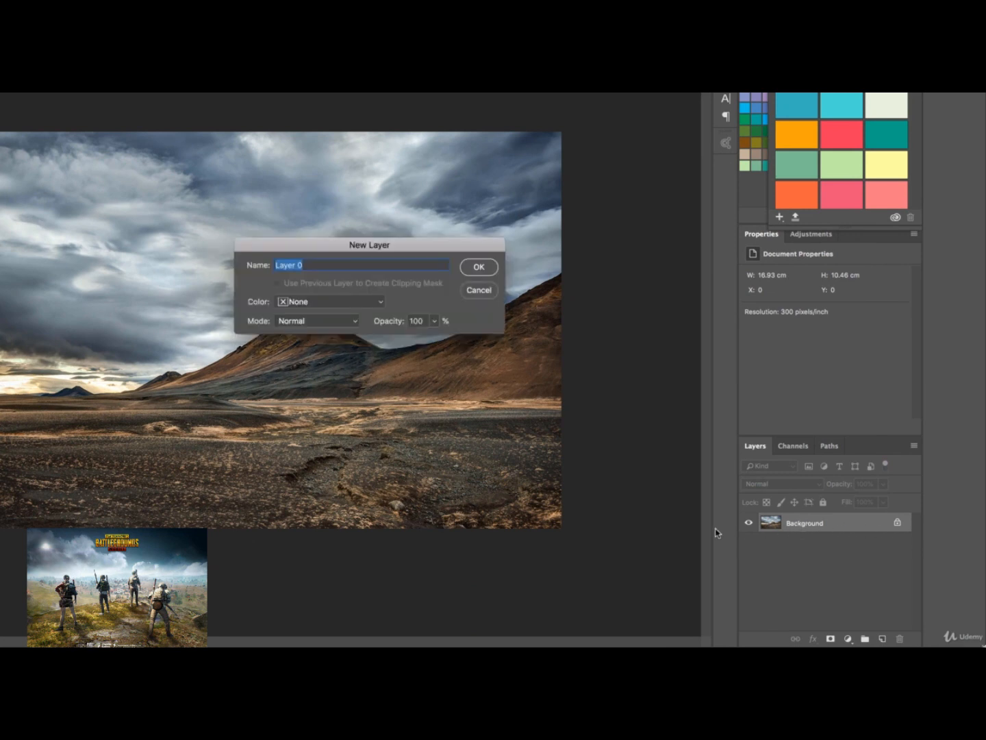
{"action": "type", "text": "Landscape"}
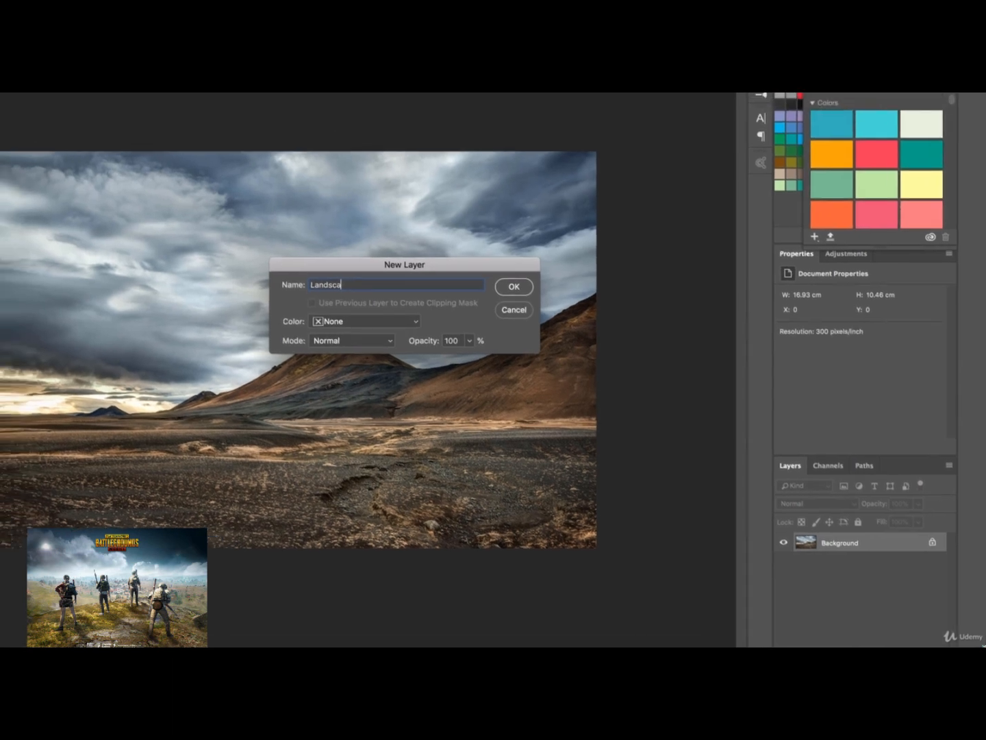
{"action": "key", "text": "Return"}
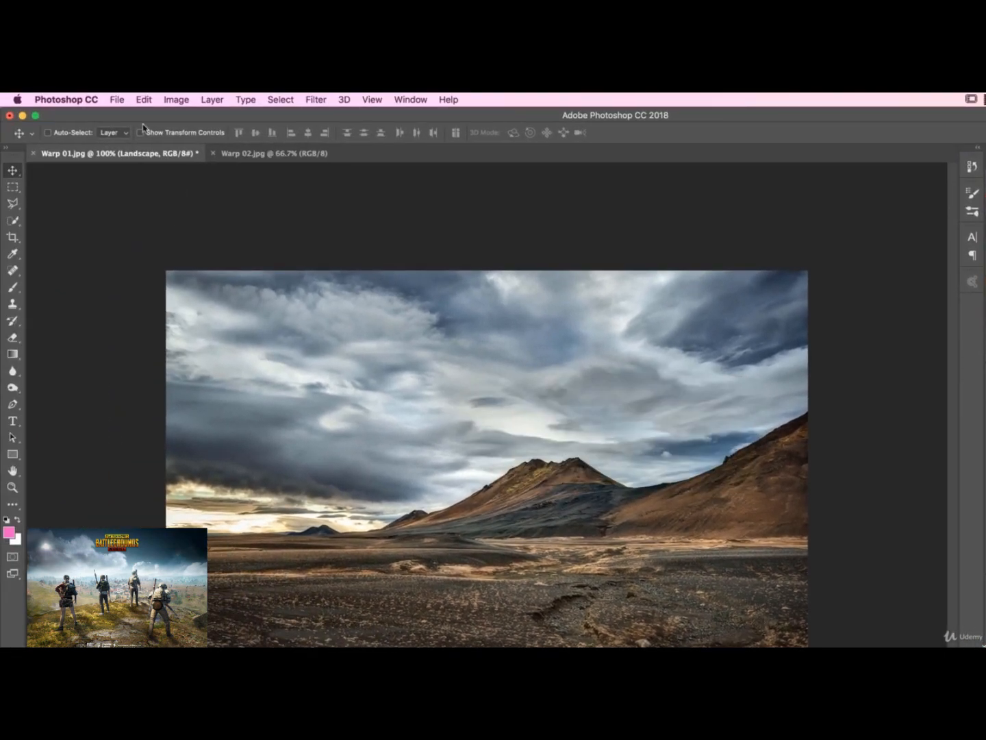
Step: Warp the Landscape layer by folding its upper-left corner inward and down to just left of the central mountain
{"action": "left_click", "coordinate": [141, 101]}
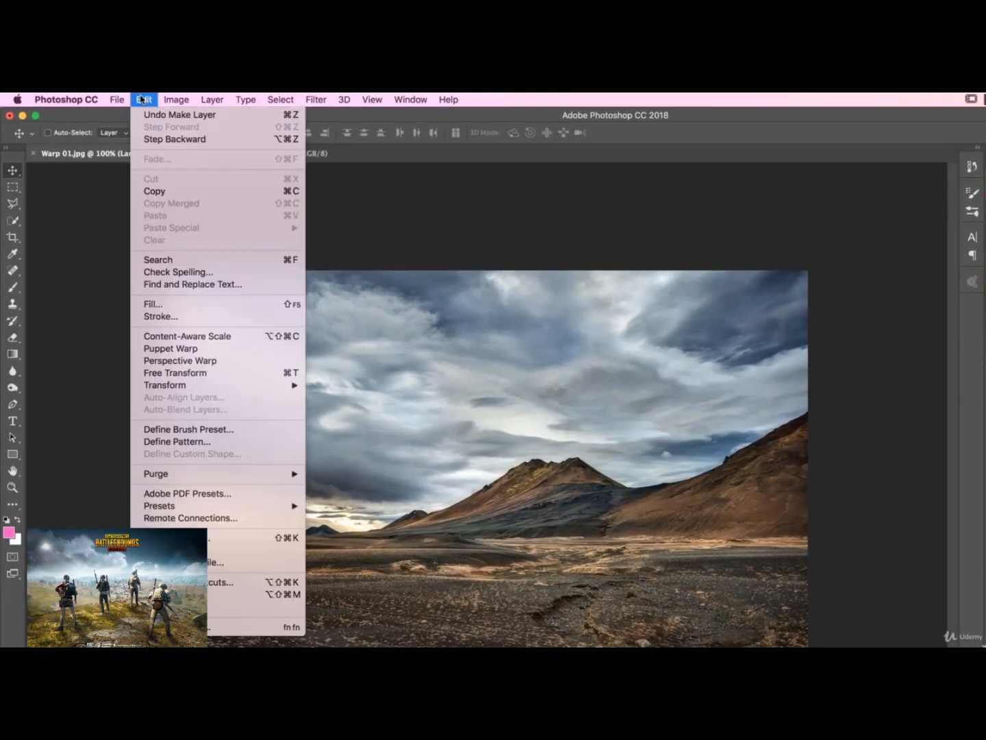
{"action": "mouse_move", "coordinate": [188, 387]}
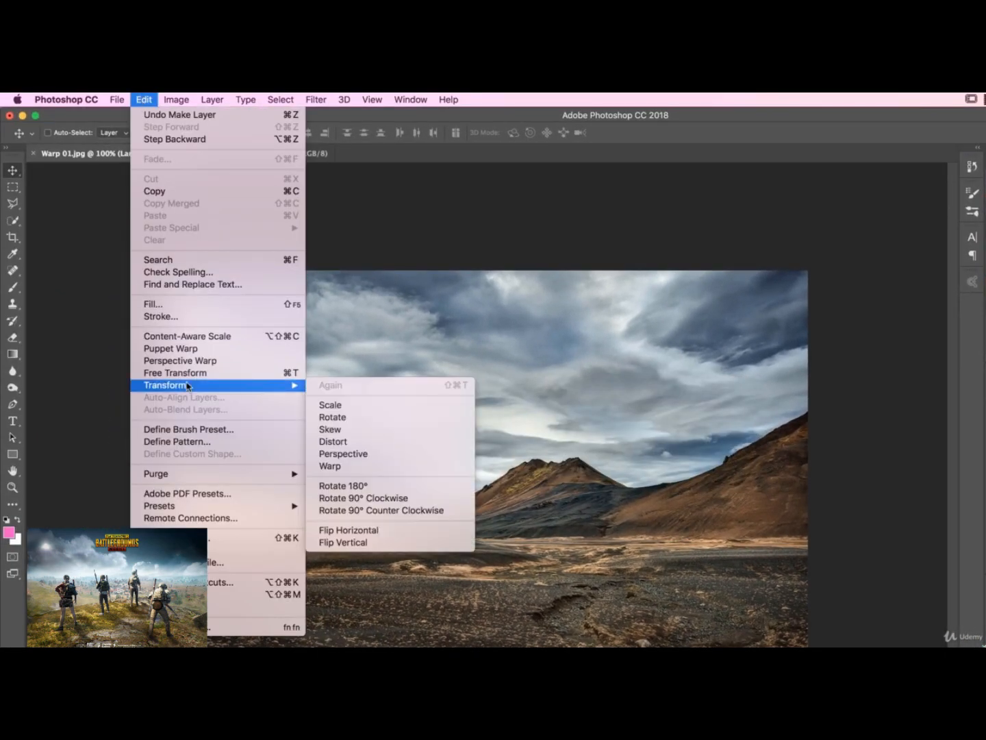
{"action": "left_click", "coordinate": [401, 468]}
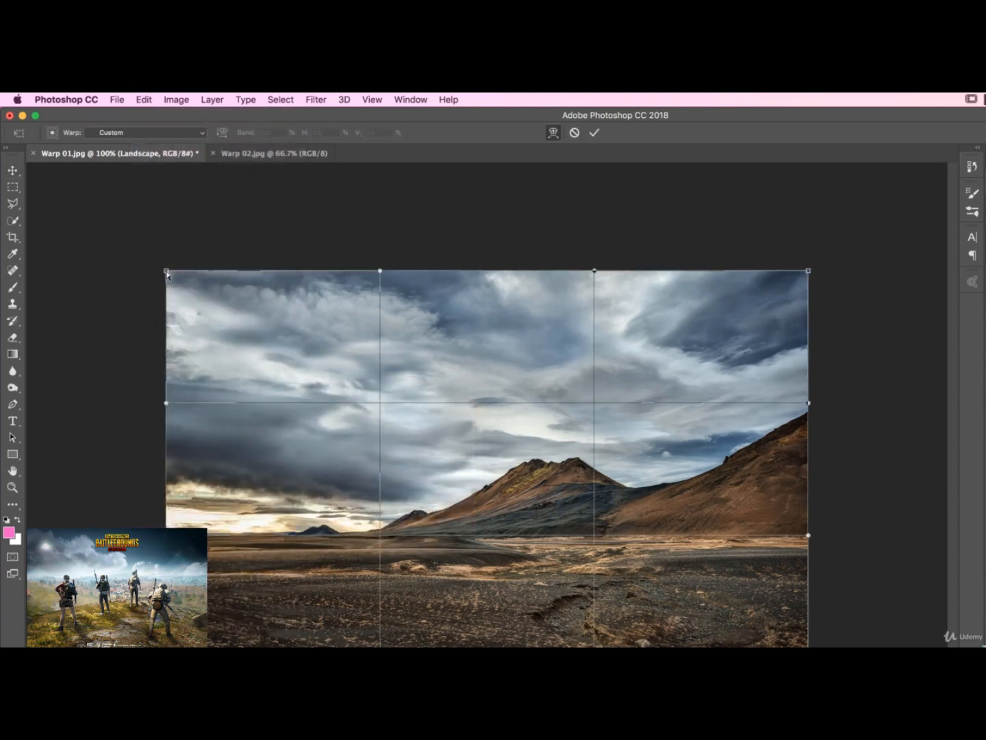
{"action": "left_click_drag", "start_coordinate": [167, 273], "coordinate": [439, 497]}
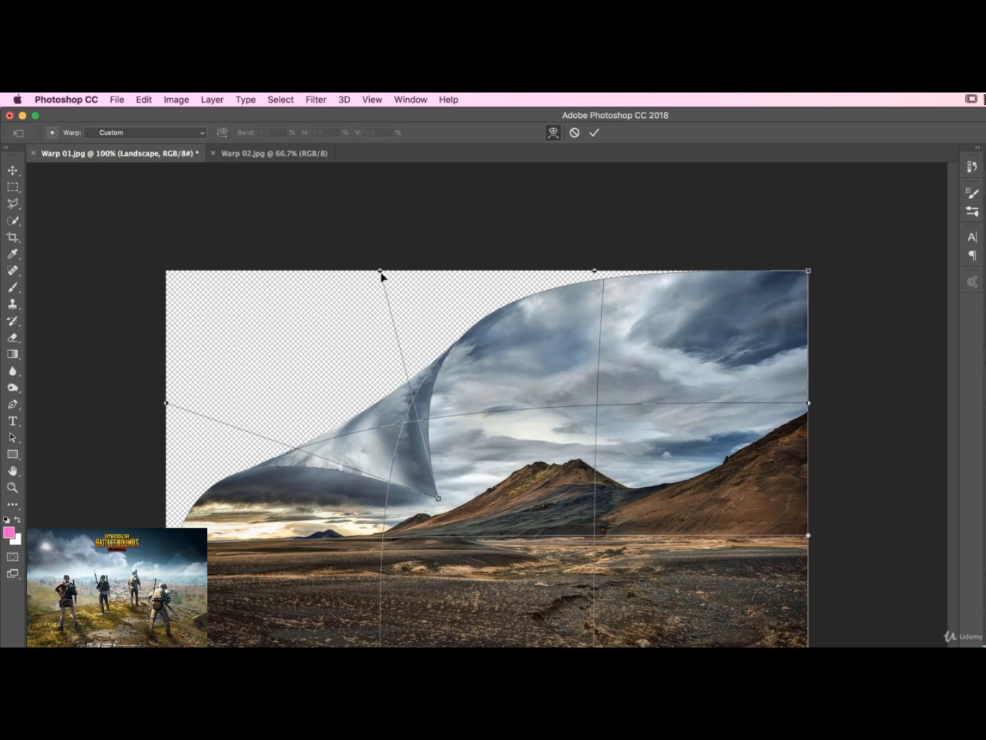
Step: Refine the sky's curl by pulling the warp handles along the top and left edges slightly outward, and apply the warp
{"action": "left_click_drag", "start_coordinate": [382, 276], "coordinate": [361, 267]}
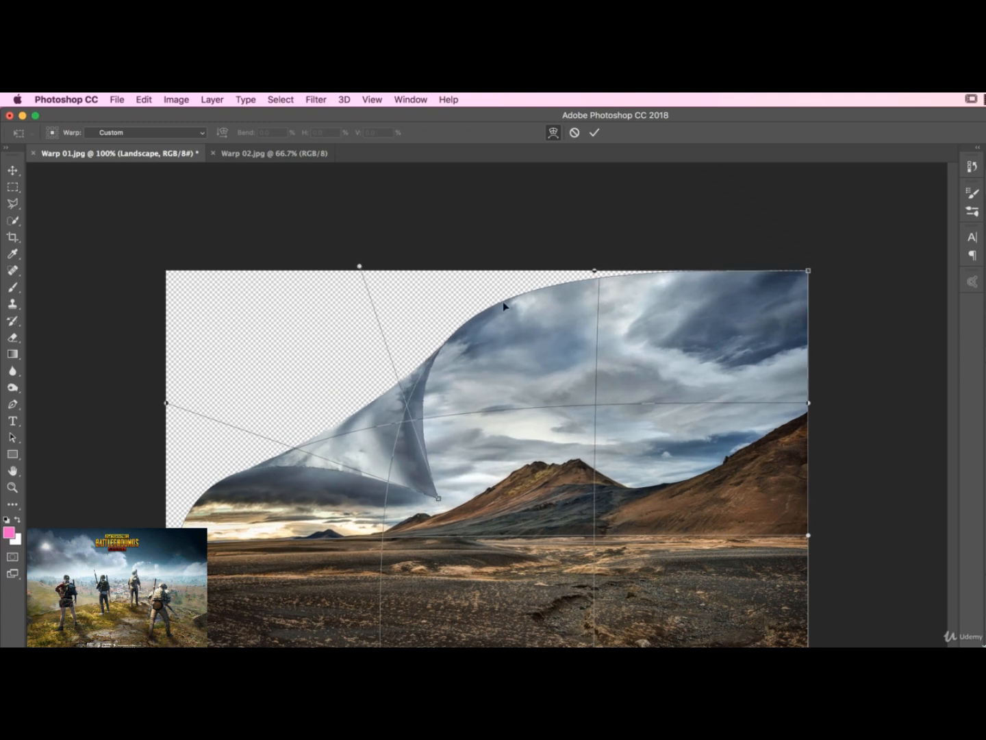
{"action": "left_click_drag", "start_coordinate": [595, 272], "coordinate": [559, 270]}
{"action": "left_click_drag", "start_coordinate": [166, 535], "coordinate": [158, 497]}
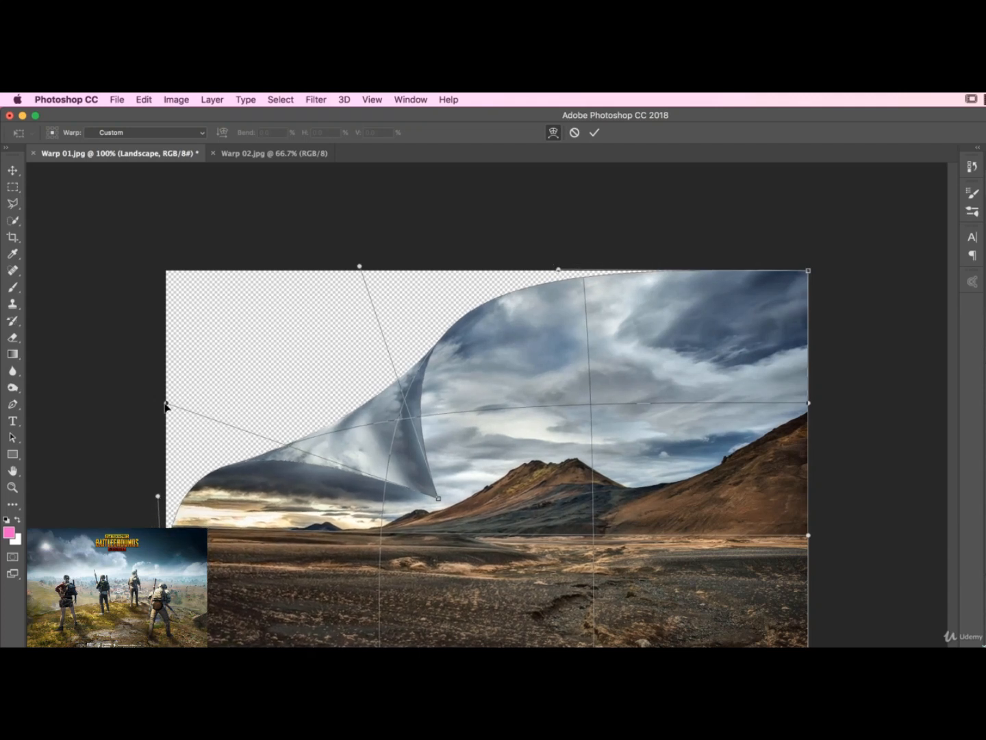
{"action": "left_click_drag", "start_coordinate": [165, 406], "coordinate": [136, 412]}
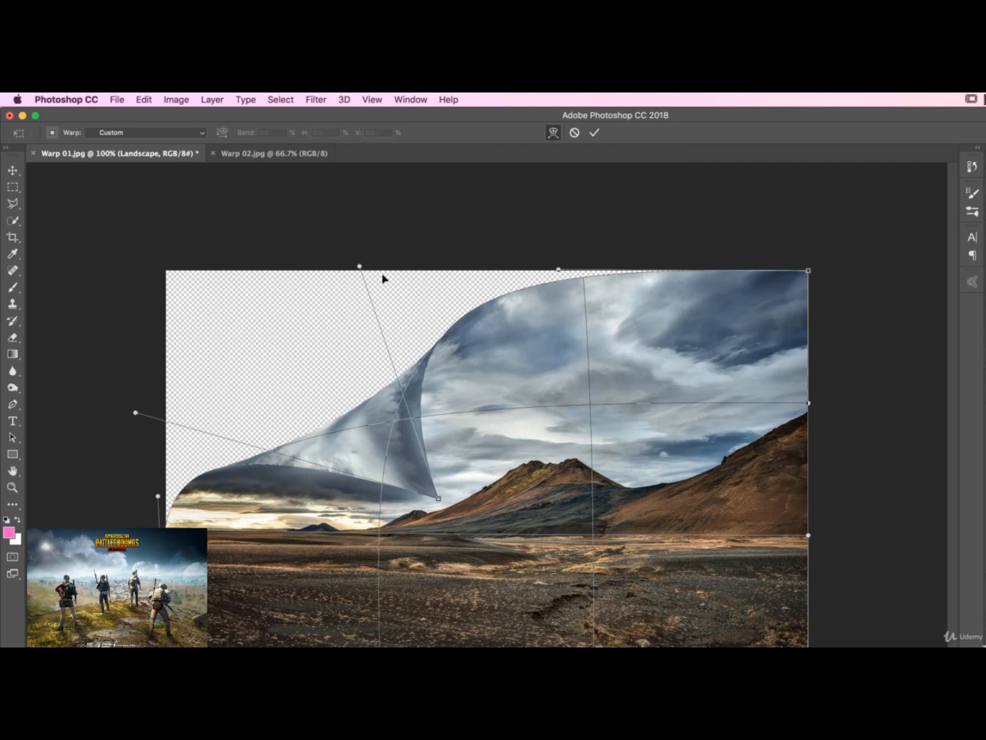
{"action": "left_click_drag", "start_coordinate": [558, 269], "coordinate": [548, 248]}
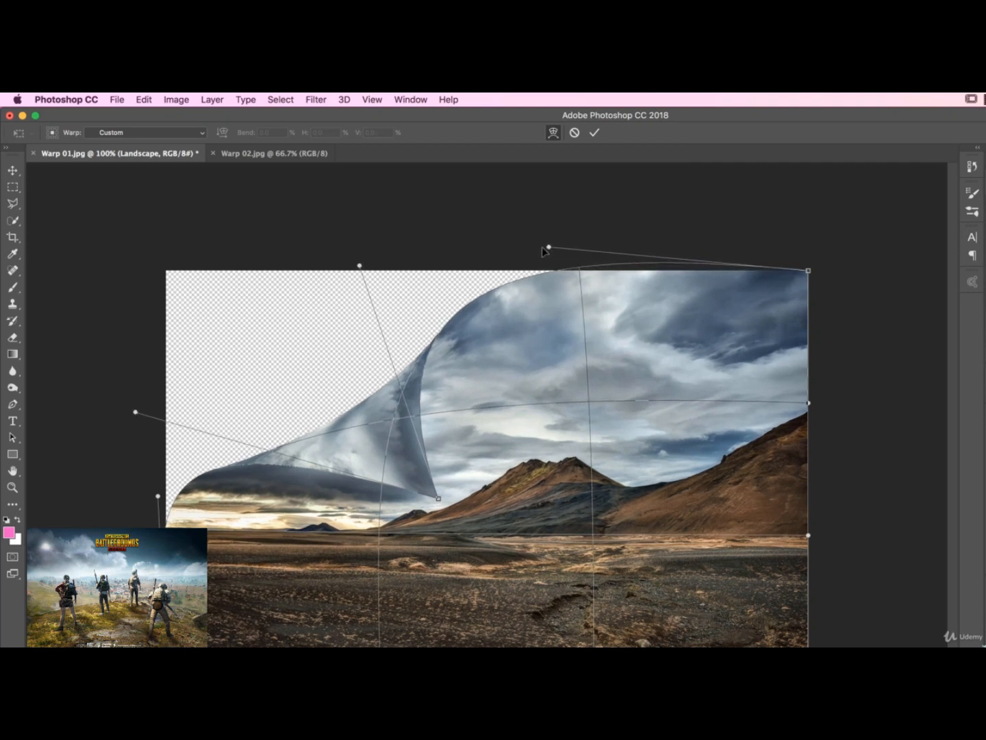
{"action": "key", "text": "Return"}
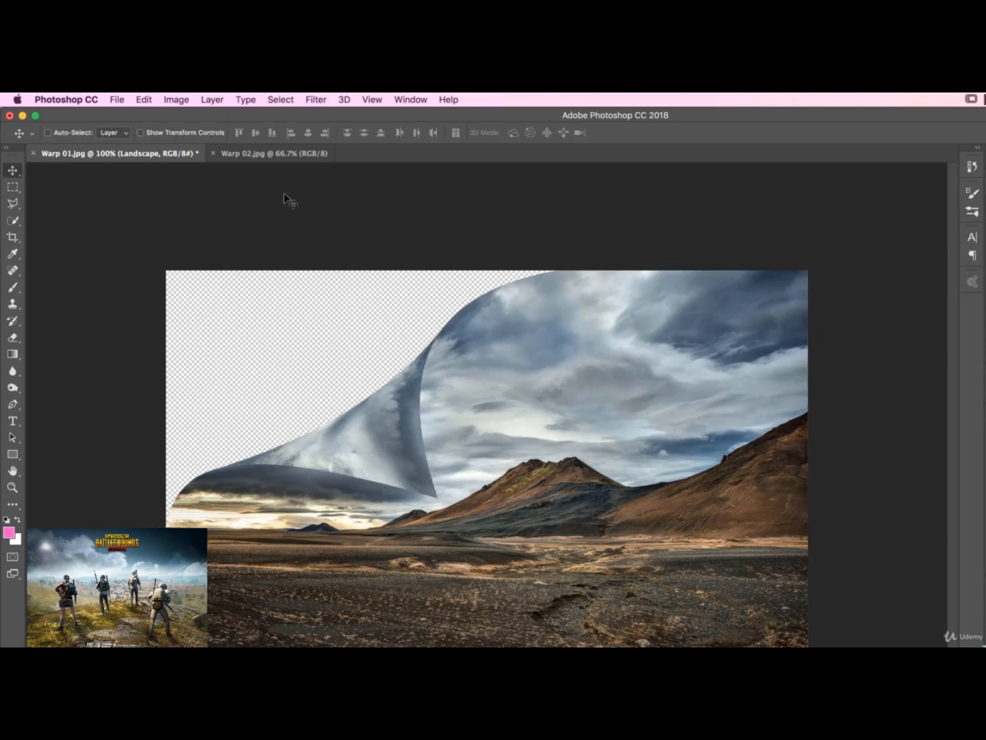
Step: Copy the blue sky image from Warp 02.jpg into Warp 01.jpg as a new layer covering the sky area
{"action": "left_click", "coordinate": [262, 156]}
{"action": "left_click", "coordinate": [170, 153]}
{"action": "left_click", "coordinate": [238, 157]}
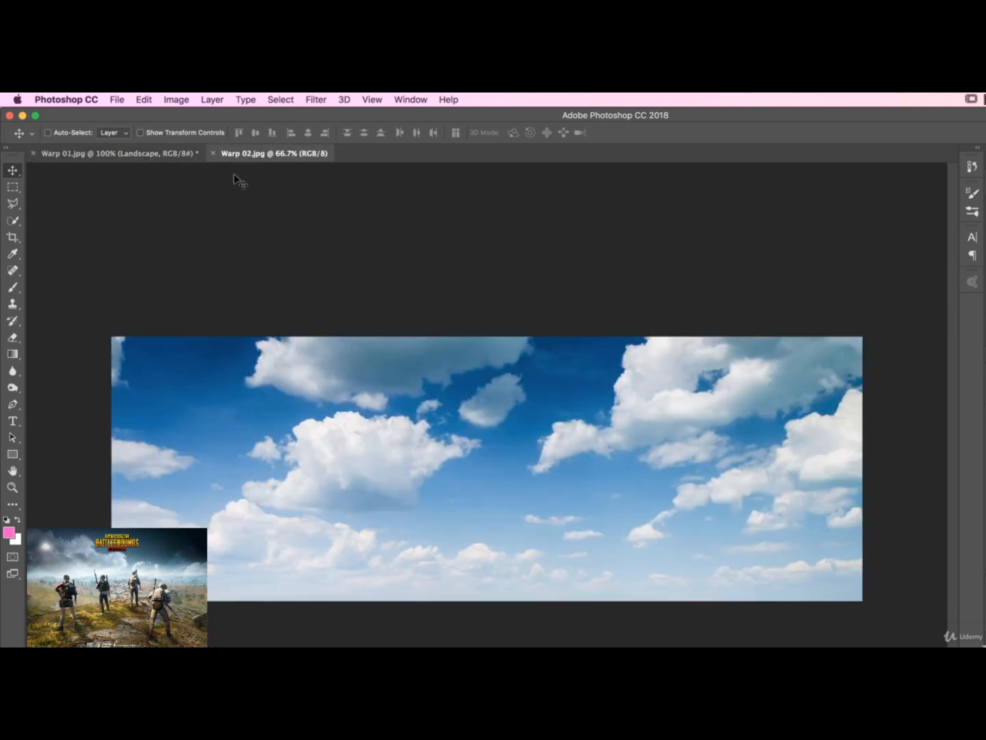
{"action": "left_click_drag", "start_coordinate": [453, 493], "coordinate": [110, 158]}
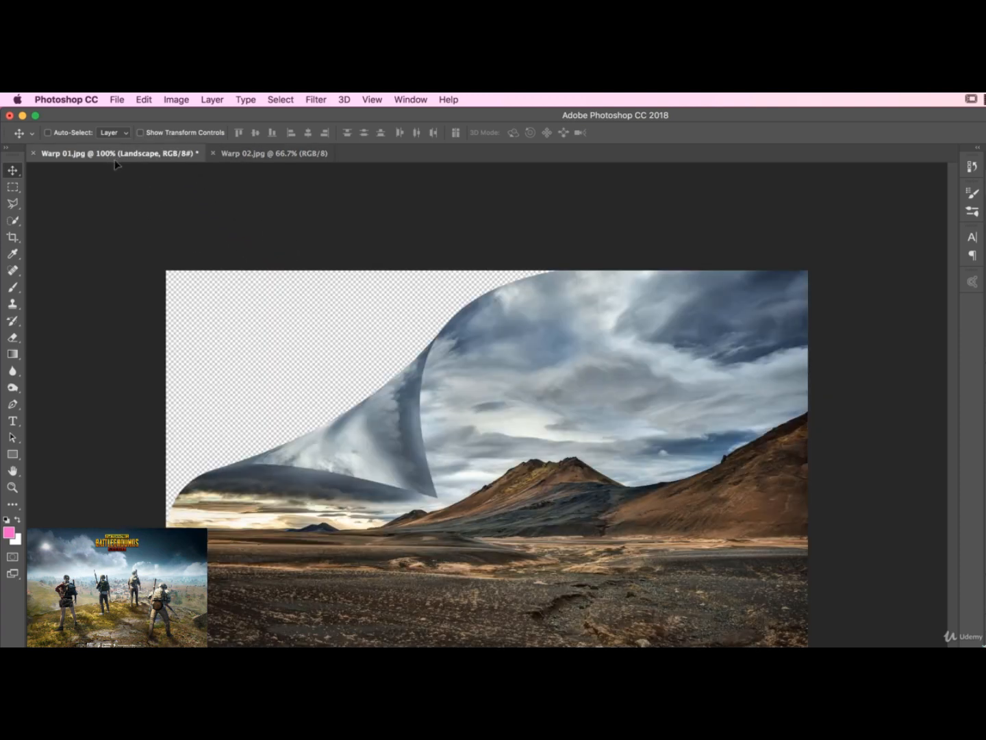
{"action": "left_click_drag", "start_coordinate": [439, 368], "coordinate": [448, 392]}
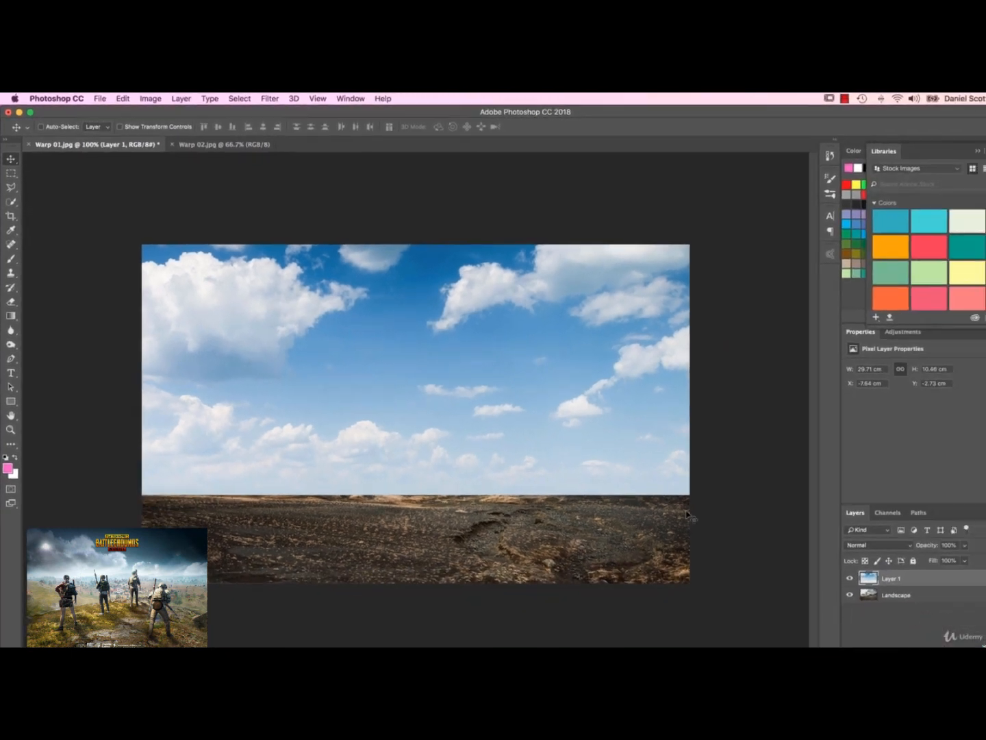
Step: Place the blue sky layer beneath Landscape and shift it left so other clouds fill the area behind the curl
{"action": "left_click_drag", "start_coordinate": [918, 584], "coordinate": [911, 611]}
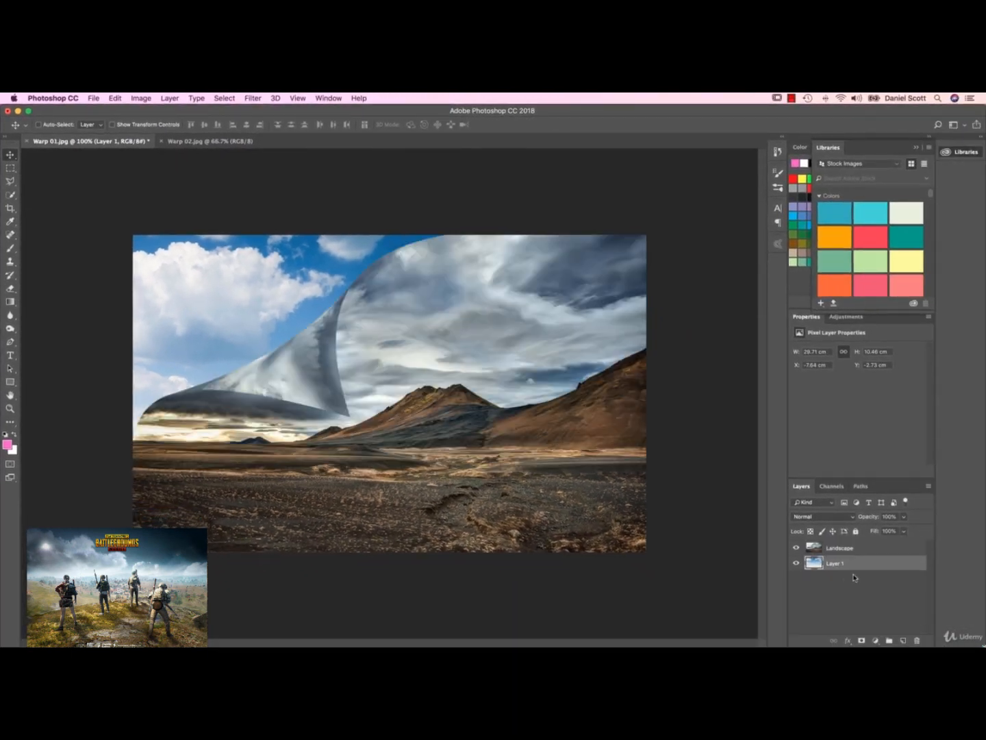
{"action": "left_click_drag", "start_coordinate": [296, 334], "coordinate": [201, 329]}
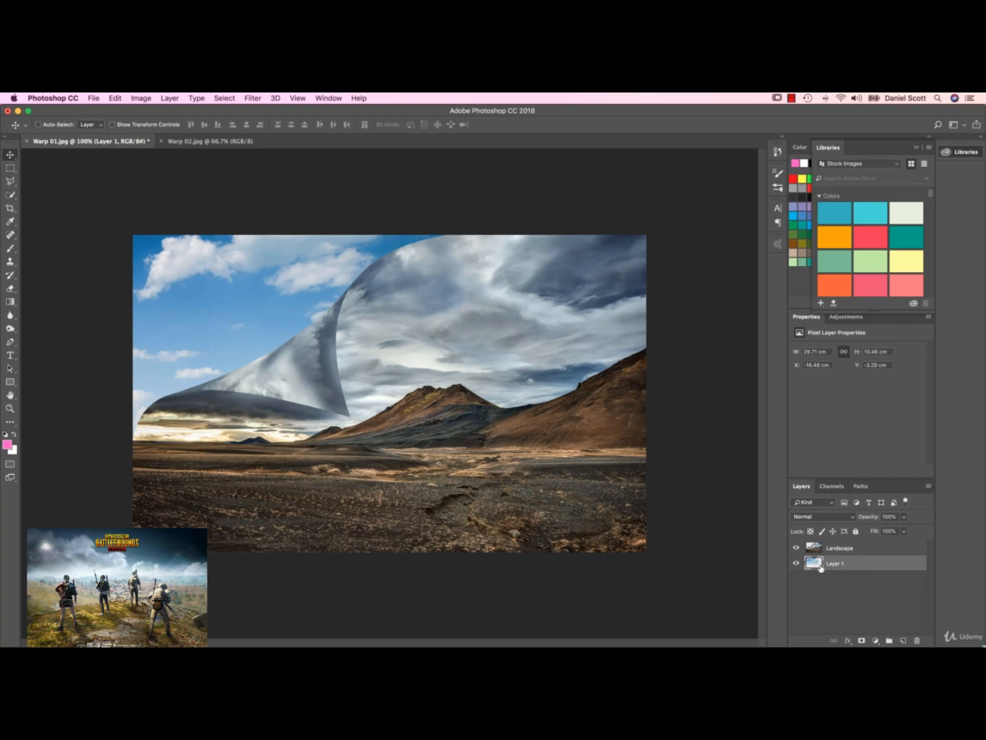
Step: Burn the Landscape layer's horizon and ground beneath the curl using the Midtones range and a 200 px brush
{"action": "left_click", "coordinate": [844, 550]}
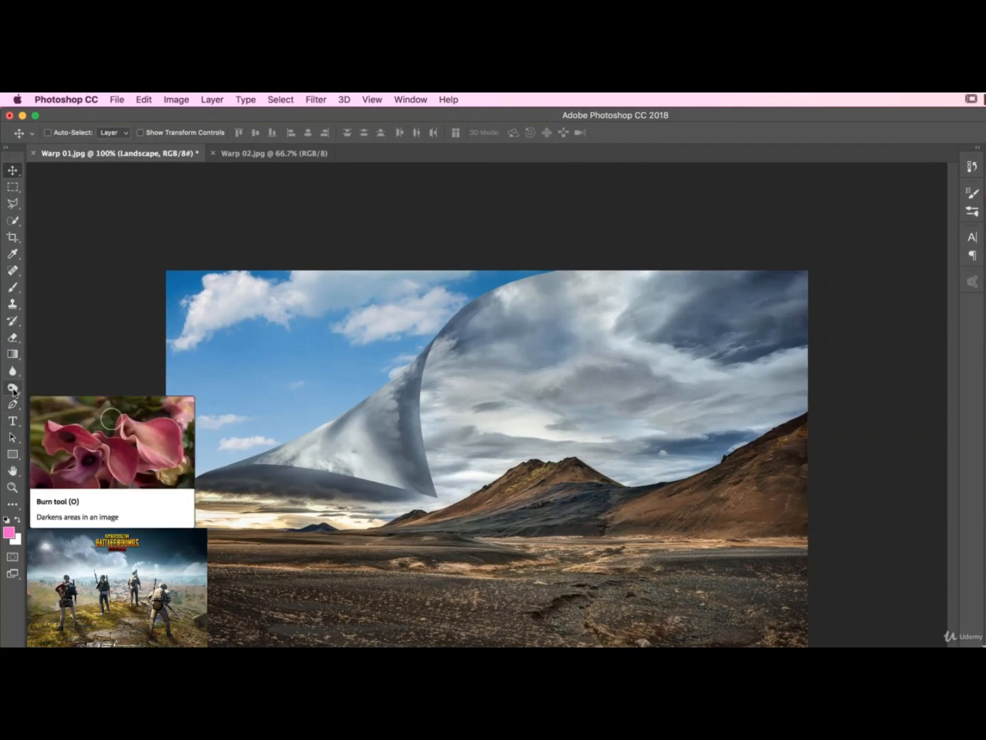
{"action": "left_click", "coordinate": [13, 388]}
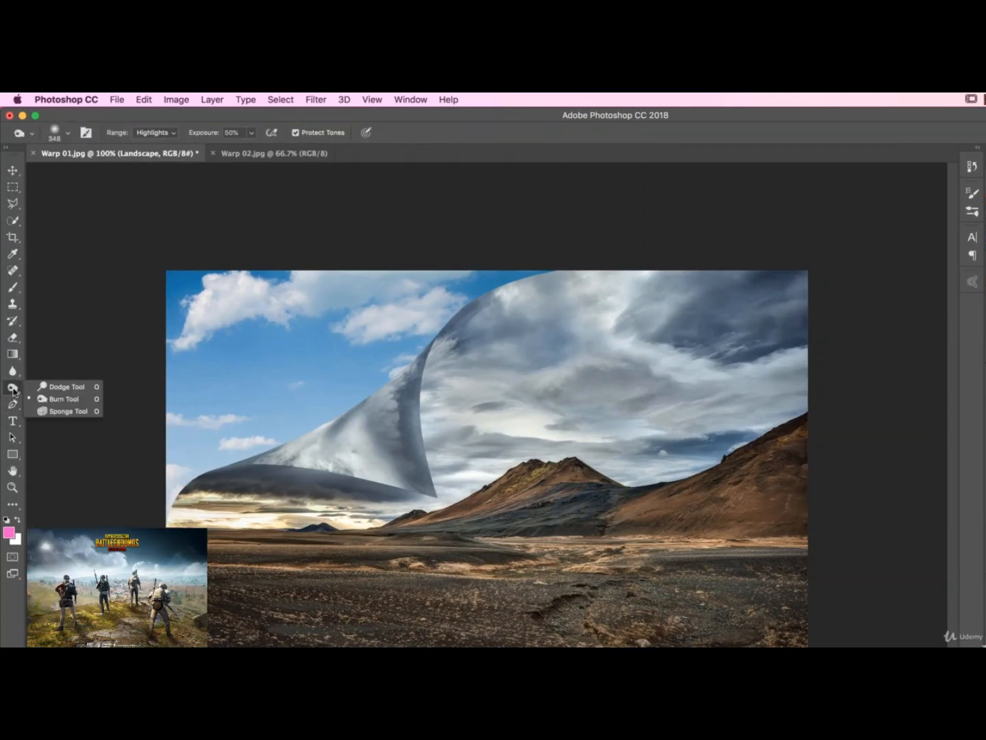
{"action": "left_click", "coordinate": [69, 399]}
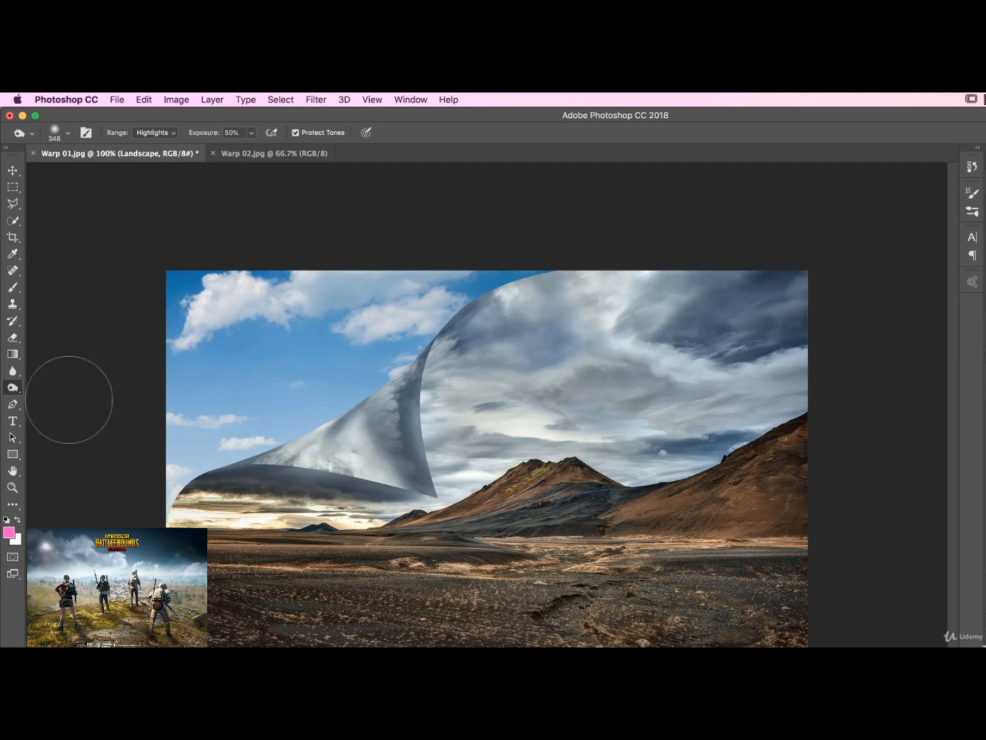
{"action": "left_click", "coordinate": [162, 137]}
{"action": "left_click", "coordinate": [156, 122]}
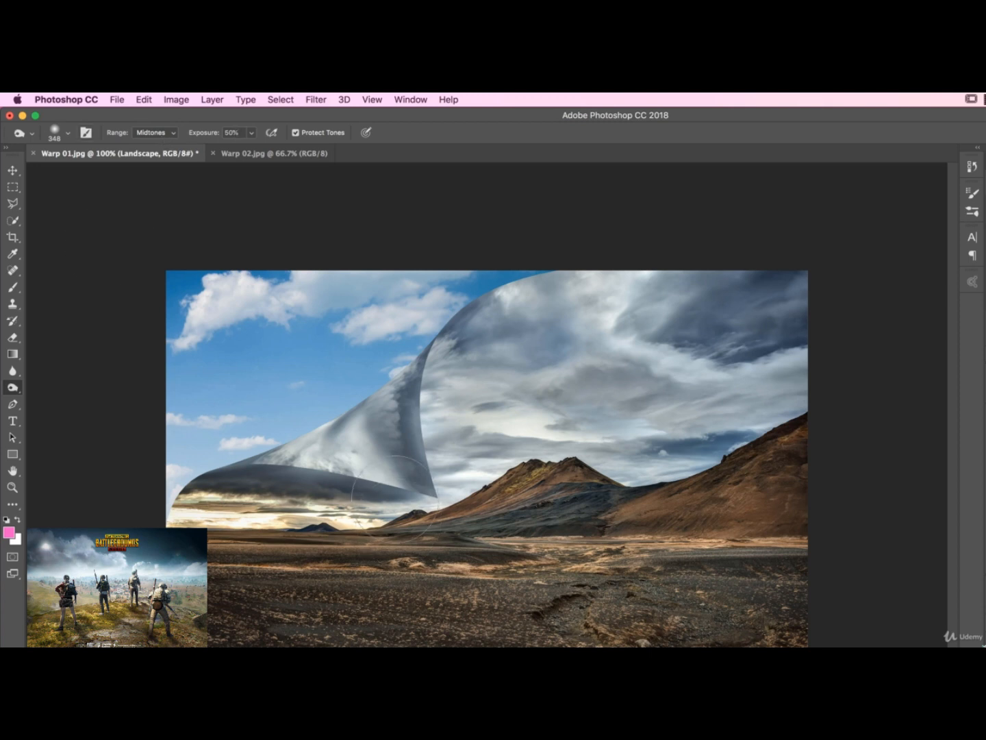
{"action": "key", "text": "bracketleft"}
{"action": "key", "text": "bracketleft"}
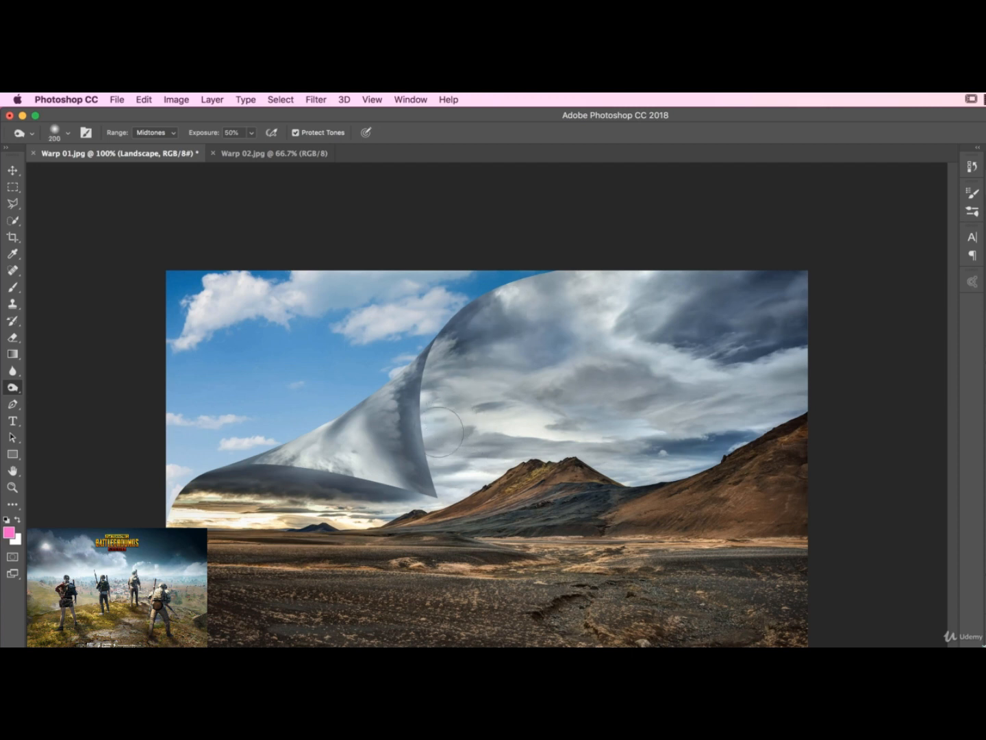
{"action": "mouse_move", "coordinate": [250, 539]}
{"action": "left_mouse_down"}
{"action": "mouse_move", "coordinate": [165, 528]}
{"action": "mouse_move", "coordinate": [392, 527]}
{"action": "mouse_move", "coordinate": [168, 531]}
{"action": "mouse_move", "coordinate": [370, 532]}
{"action": "mouse_move", "coordinate": [385, 519]}
{"action": "mouse_move", "coordinate": [236, 517]}
{"action": "mouse_move", "coordinate": [227, 503]}
{"action": "mouse_move", "coordinate": [415, 515]}
{"action": "mouse_move", "coordinate": [275, 501]}
{"action": "mouse_move", "coordinate": [280, 492]}
{"action": "mouse_move", "coordinate": [368, 560]}
{"action": "mouse_move", "coordinate": [197, 582]}
{"action": "mouse_move", "coordinate": [359, 543]}
{"action": "mouse_move", "coordinate": [201, 603]}
{"action": "left_mouse_up"}
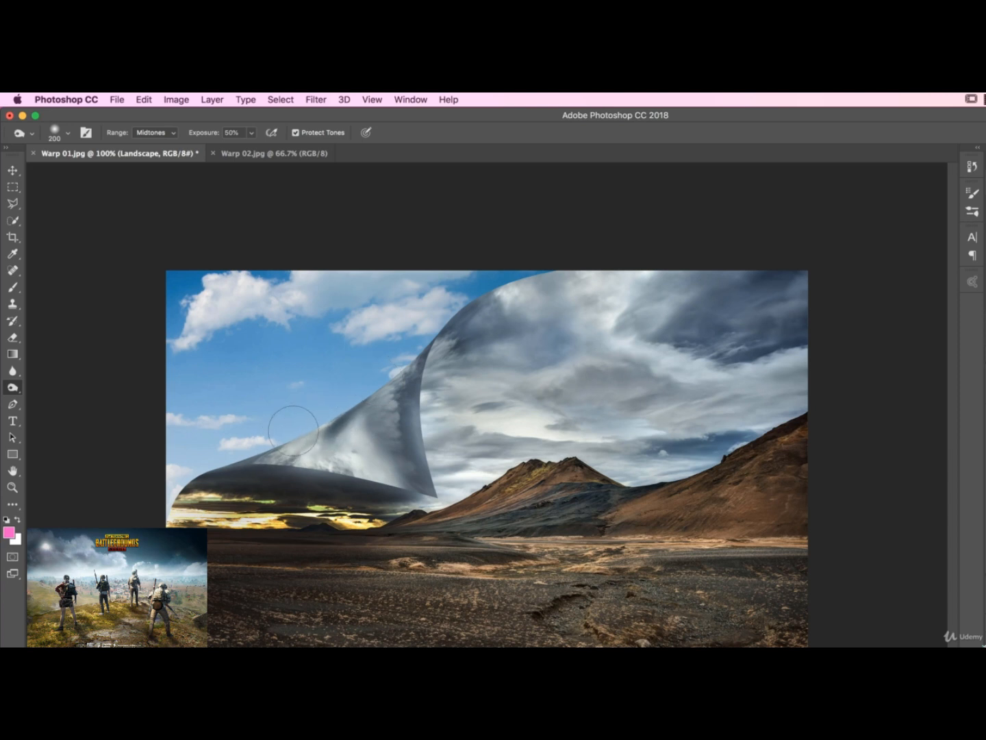
Step: Burn along the outer edge of the folded sky with the Midtones range and again with the Highlights range
{"action": "left_click_drag", "start_coordinate": [262, 433], "coordinate": [379, 365]}
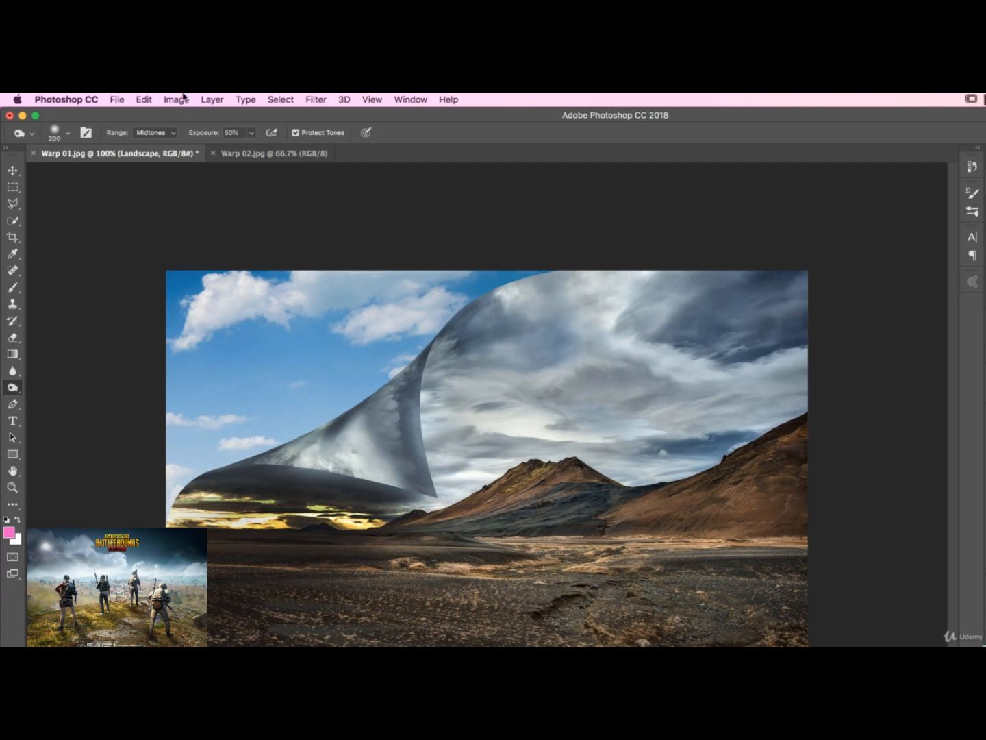
{"action": "left_click", "coordinate": [160, 134]}
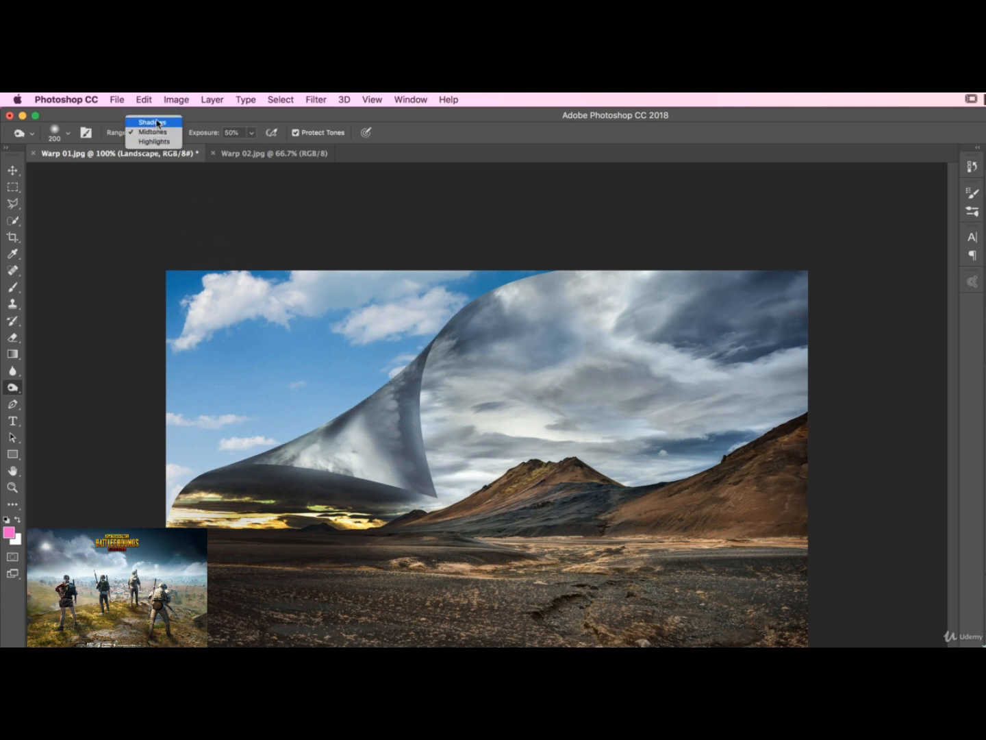
{"action": "left_click", "coordinate": [164, 142]}
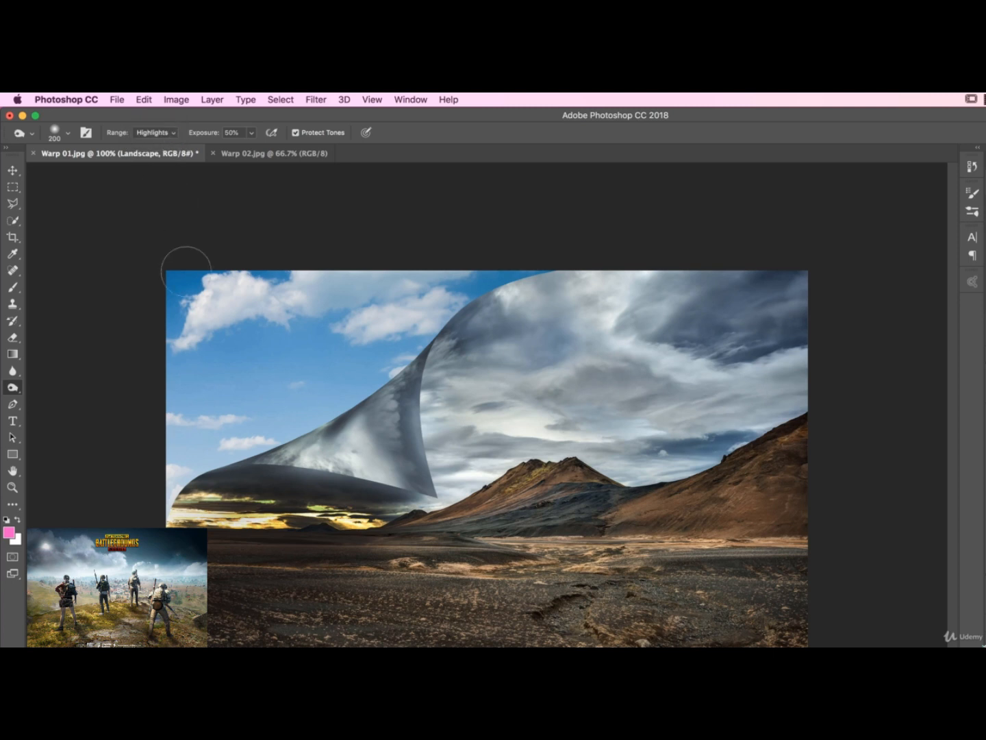
{"action": "mouse_move", "coordinate": [321, 422]}
{"action": "left_mouse_down"}
{"action": "mouse_move", "coordinate": [207, 455]}
{"action": "mouse_move", "coordinate": [305, 421]}
{"action": "mouse_move", "coordinate": [404, 345]}
{"action": "left_mouse_up"}
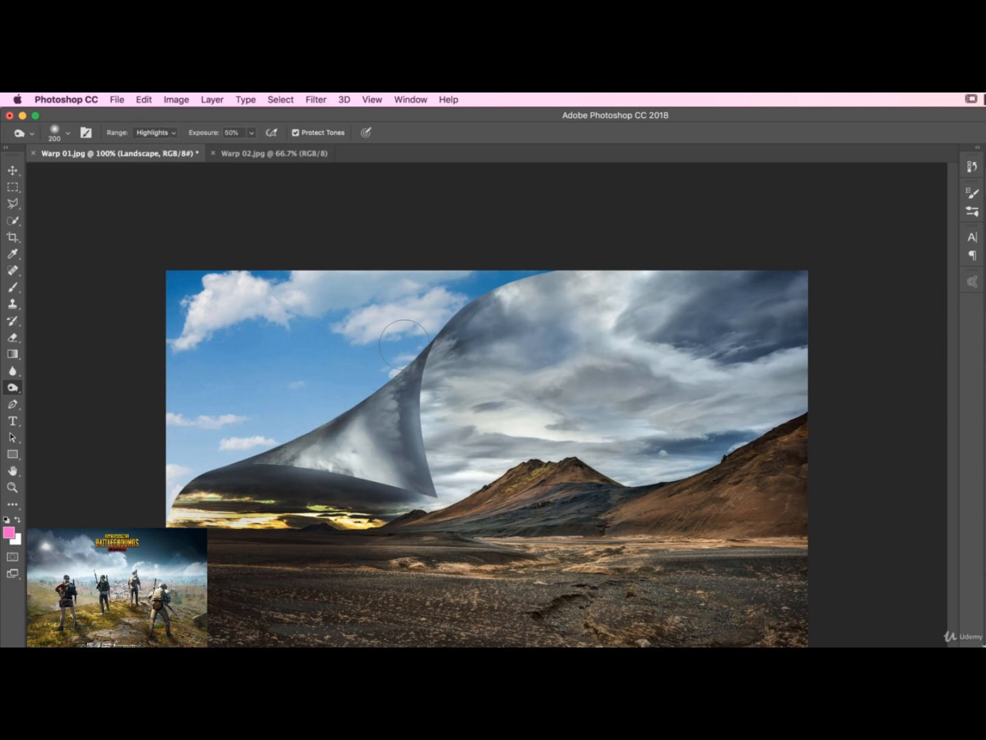
Step: Burn the folded sky's outer edge and the yellow horizon glow beneath the curl using the Highlights range
{"action": "mouse_move", "coordinate": [347, 395]}
{"action": "left_mouse_down"}
{"action": "mouse_move", "coordinate": [402, 350]}
{"action": "mouse_move", "coordinate": [213, 480]}
{"action": "left_mouse_up"}
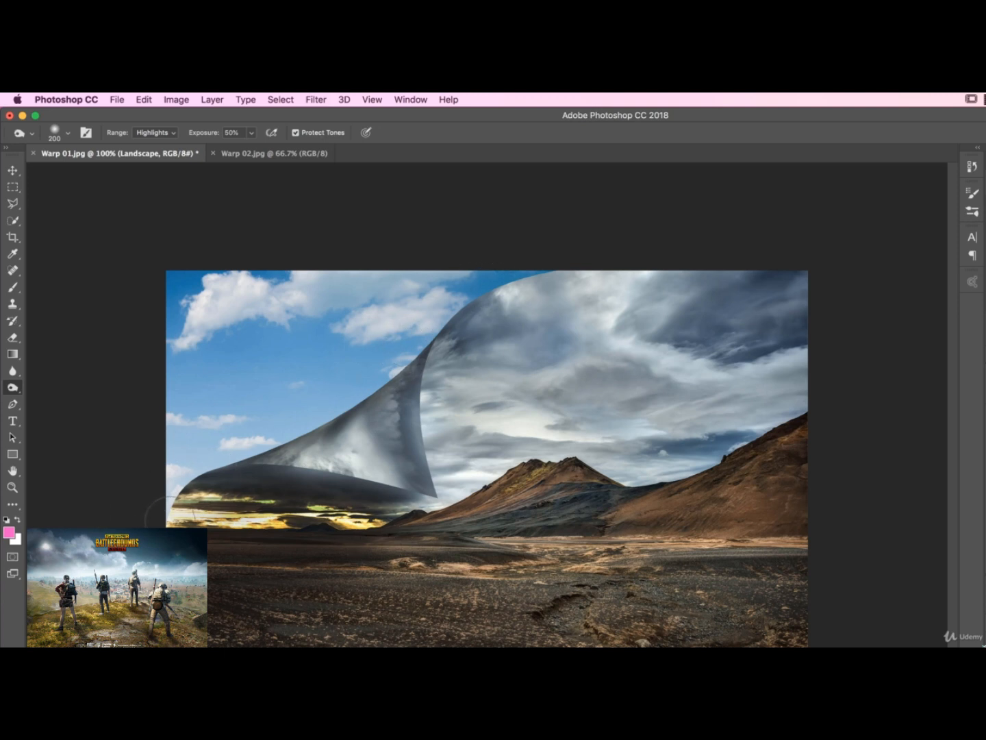
{"action": "mouse_move", "coordinate": [196, 501]}
{"action": "left_mouse_down"}
{"action": "mouse_move", "coordinate": [165, 522]}
{"action": "mouse_move", "coordinate": [230, 504]}
{"action": "mouse_move", "coordinate": [193, 502]}
{"action": "mouse_move", "coordinate": [163, 519]}
{"action": "mouse_move", "coordinate": [345, 505]}
{"action": "mouse_move", "coordinate": [251, 529]}
{"action": "mouse_move", "coordinate": [333, 529]}
{"action": "mouse_move", "coordinate": [237, 529]}
{"action": "mouse_move", "coordinate": [286, 523]}
{"action": "mouse_move", "coordinate": [206, 542]}
{"action": "mouse_move", "coordinate": [431, 517]}
{"action": "mouse_move", "coordinate": [262, 517]}
{"action": "mouse_move", "coordinate": [228, 529]}
{"action": "mouse_move", "coordinate": [381, 518]}
{"action": "mouse_move", "coordinate": [252, 510]}
{"action": "mouse_move", "coordinate": [202, 558]}
{"action": "left_mouse_up"}
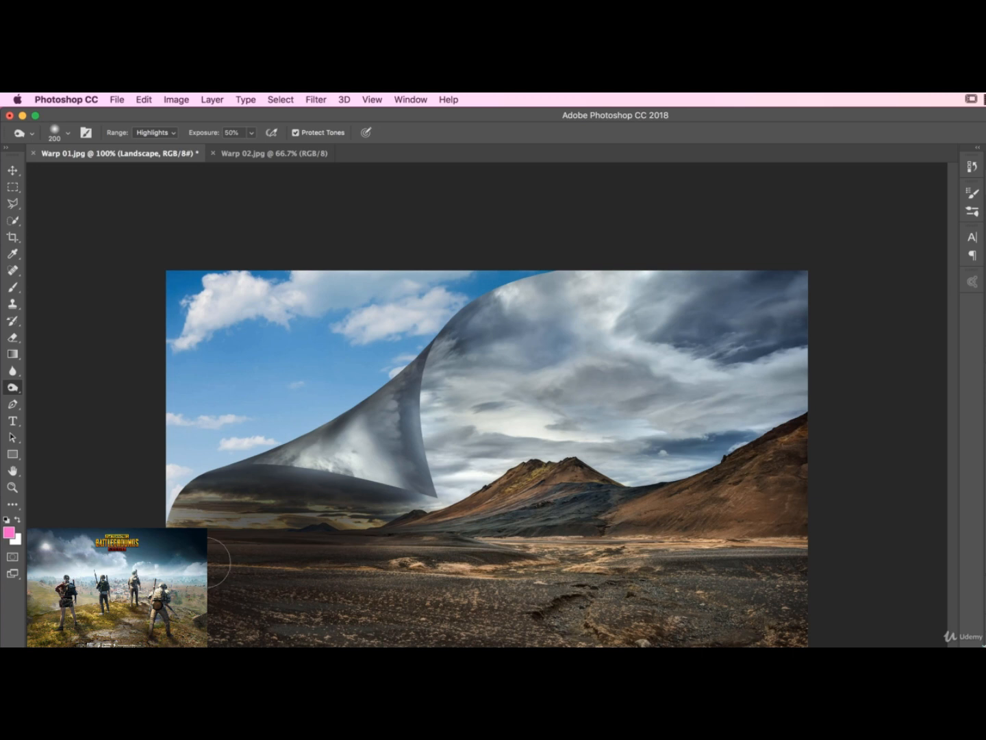
{"action": "left_click", "coordinate": [159, 135]}
{"action": "left_click", "coordinate": [358, 122]}
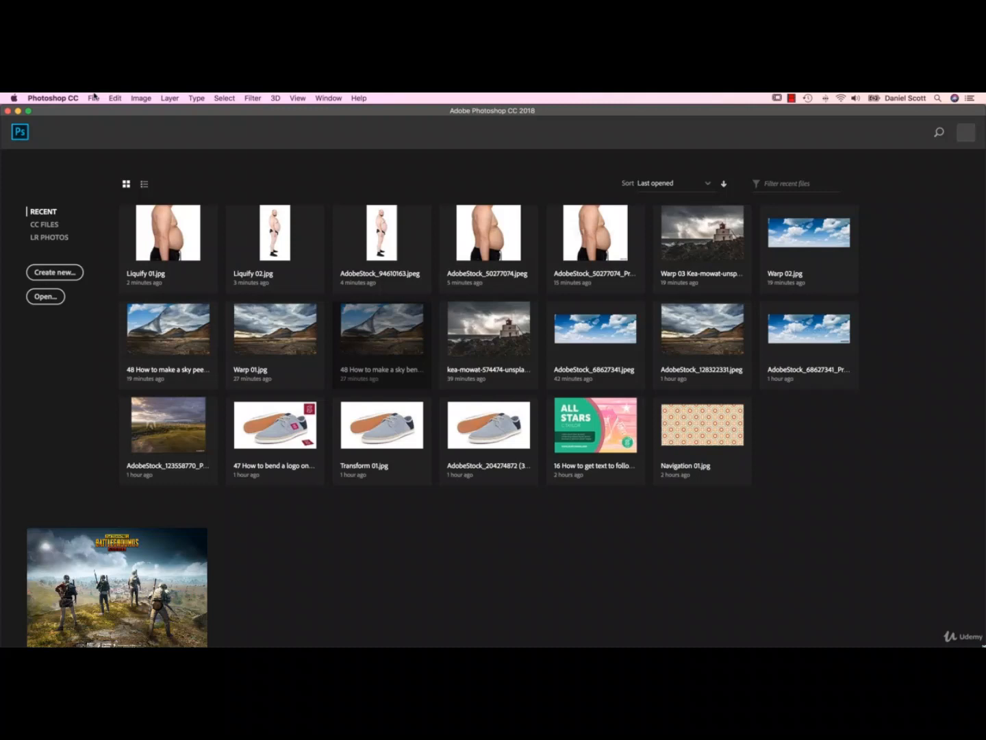
Step: Open the image Liquify 01.jpg from the 08 Transform & Distort folder
{"action": "left_click", "coordinate": [93, 98]}
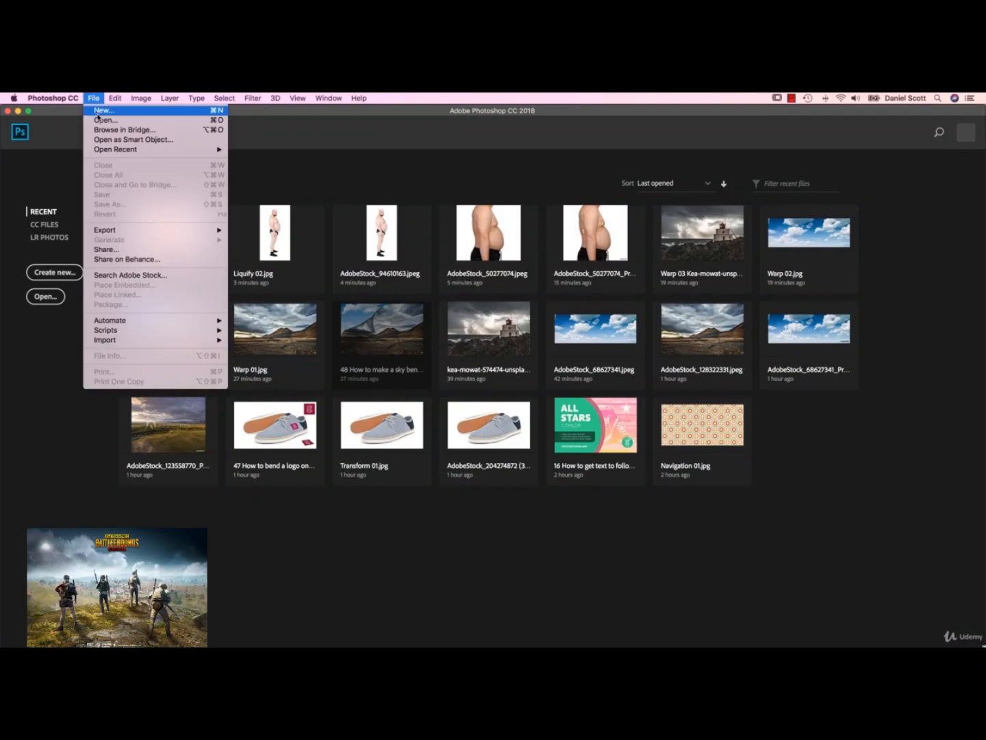
{"action": "left_click", "coordinate": [103, 120]}
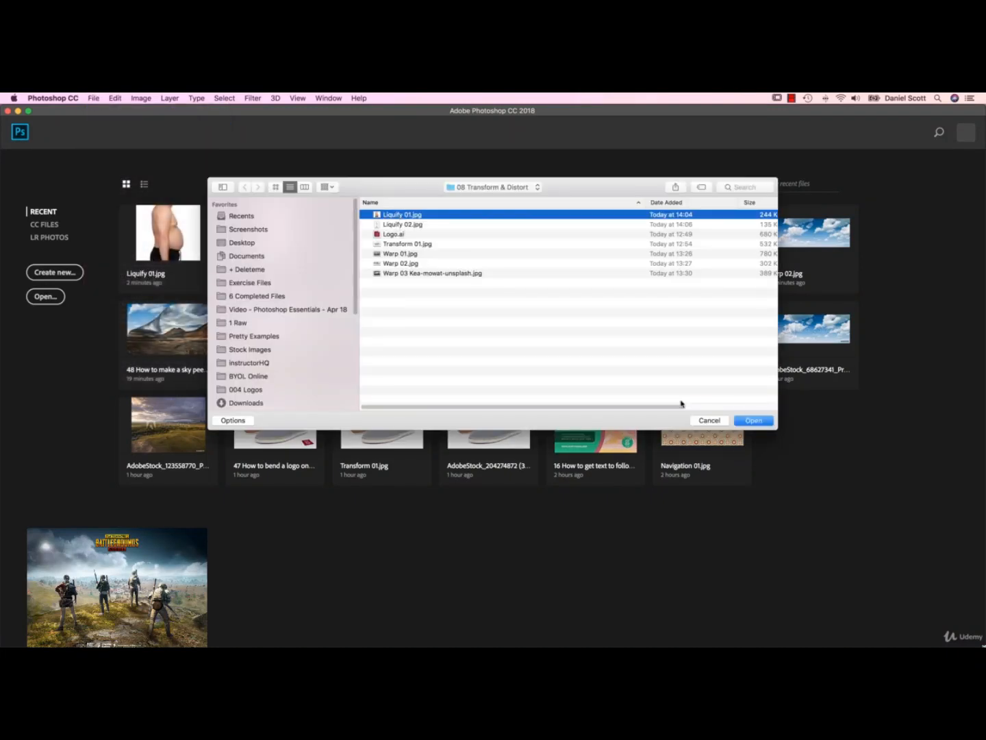
{"action": "left_click", "coordinate": [754, 420]}
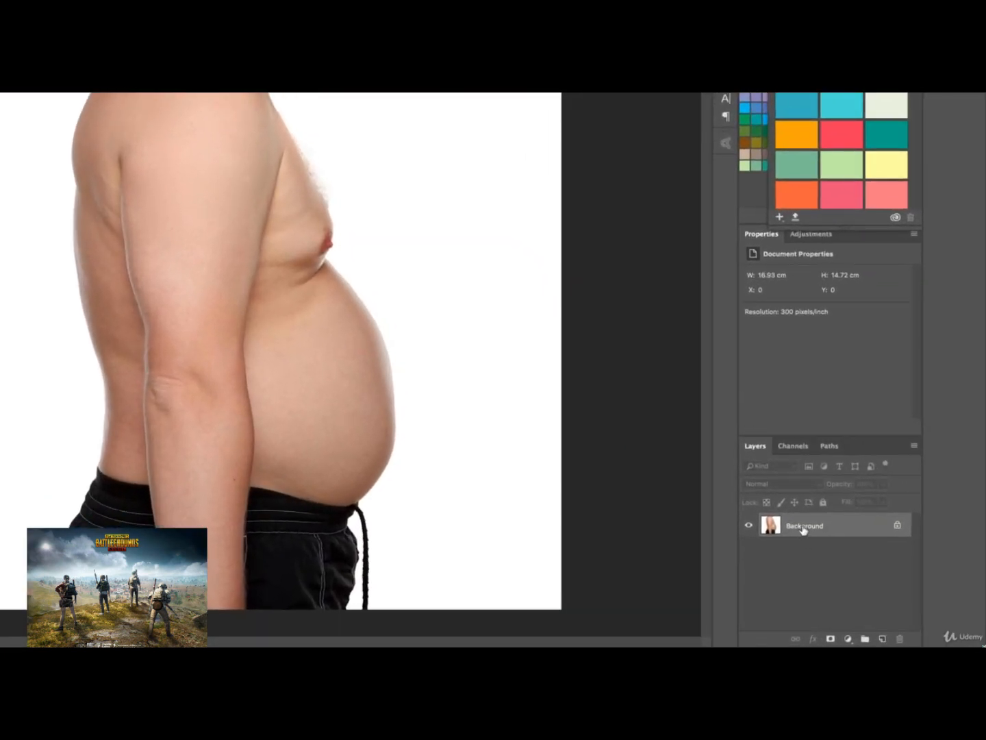
Step: Convert the Background layer to a smart object and open it in the Liquify filter
{"action": "right_click", "coordinate": [804, 528]}
{"action": "left_click", "coordinate": [809, 566]}
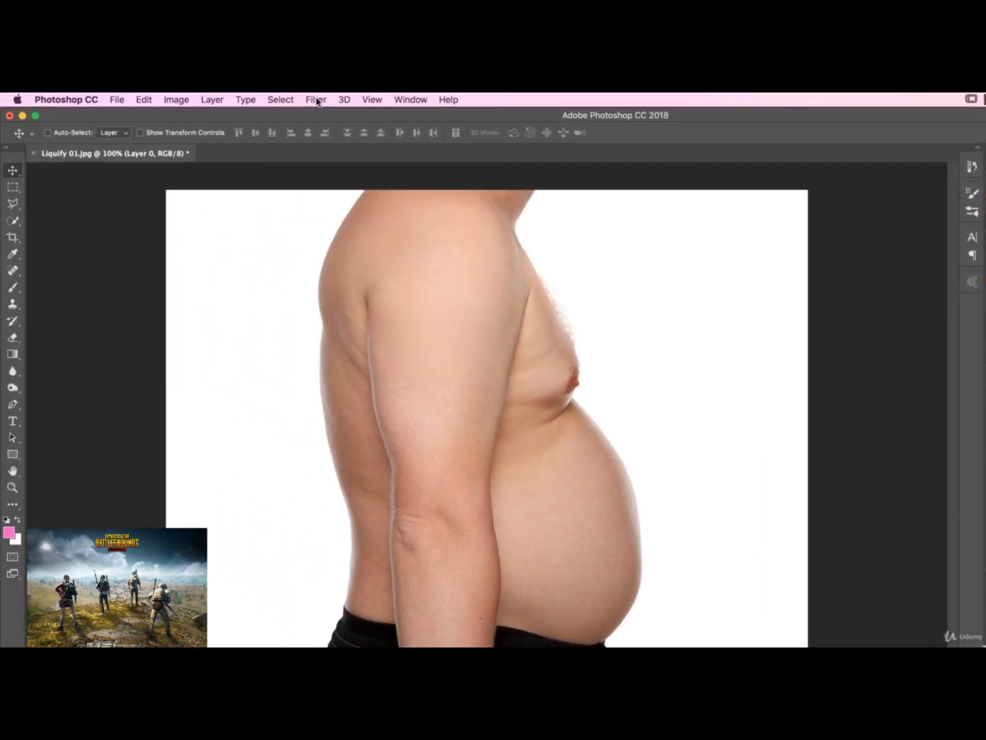
{"action": "left_click", "coordinate": [317, 101]}
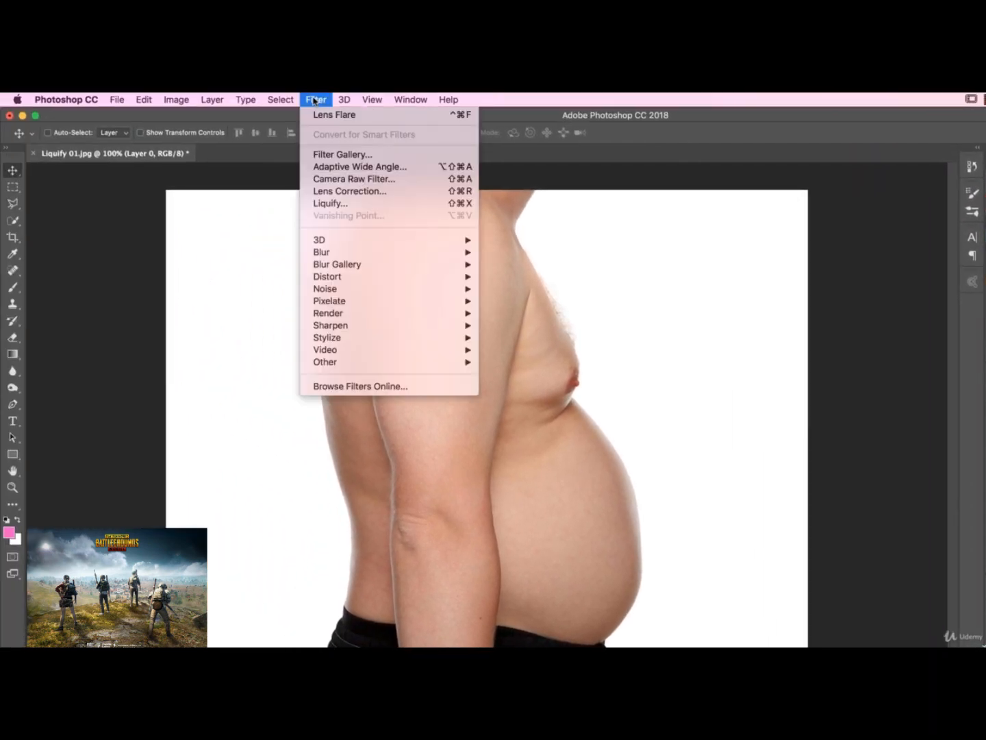
{"action": "left_click", "coordinate": [327, 204]}
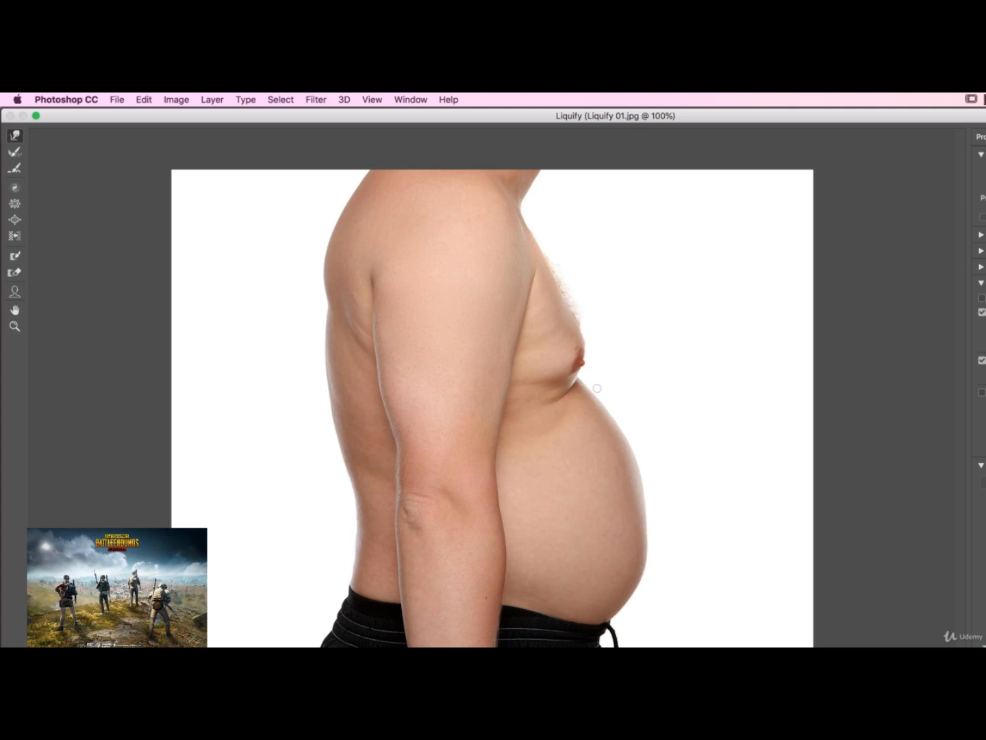
{"action": "mouse_move", "coordinate": [540, 116]}
{"action": "left_mouse_down"}
{"action": "mouse_move", "coordinate": [564, 176]}
{"action": "mouse_move", "coordinate": [570, 262]}
{"action": "mouse_move", "coordinate": [584, 287]}
{"action": "mouse_move", "coordinate": [550, 101]}
{"action": "mouse_move", "coordinate": [540, 100]}
{"action": "left_mouse_up"}
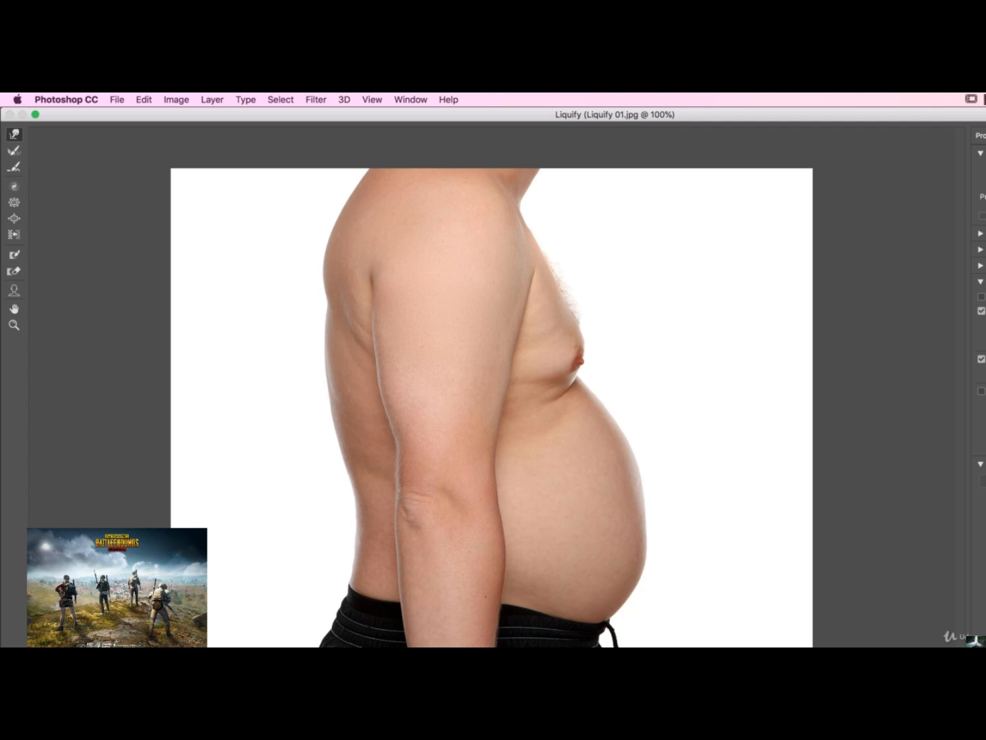
Step: Enlarge the Forward Warp brush and push the man's protruding belly inward until its outline is nearly flat
{"action": "key", "text": "bracketright"}
{"action": "key", "text": "bracketright"}
{"action": "key", "text": "bracketright"}
{"action": "key", "text": "bracketright"}
{"action": "key", "text": "bracketright"}
{"action": "key", "text": "bracketright"}
{"action": "key", "text": "bracketright"}
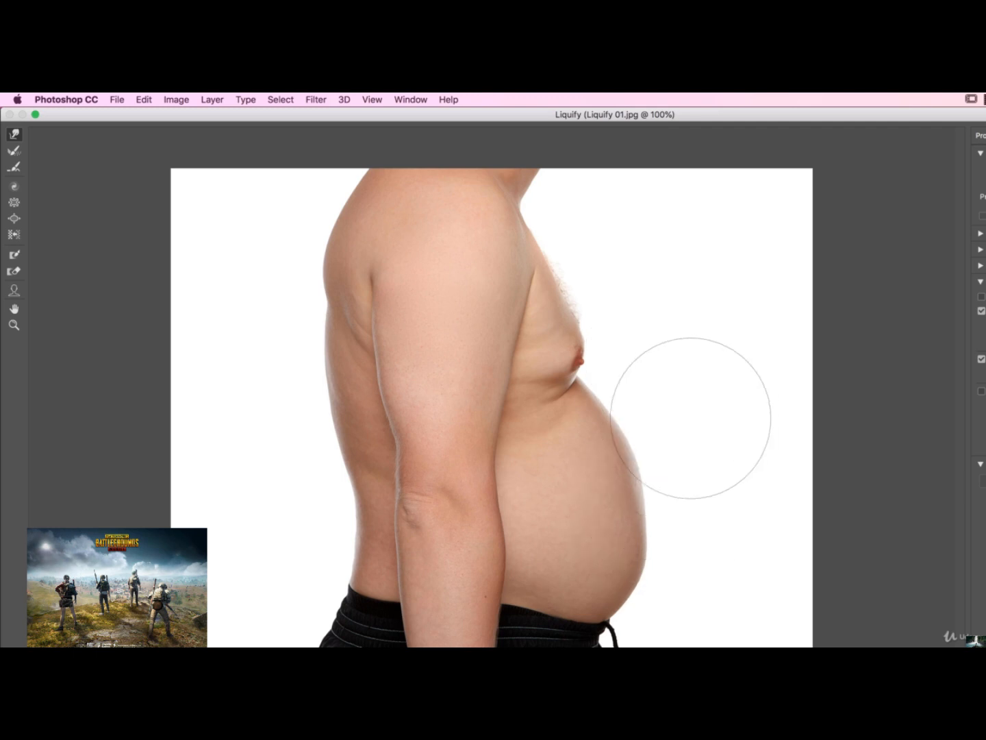
{"action": "mouse_move", "coordinate": [641, 450]}
{"action": "left_mouse_down"}
{"action": "mouse_move", "coordinate": [618, 543]}
{"action": "mouse_move", "coordinate": [603, 540]}
{"action": "mouse_move", "coordinate": [606, 563]}
{"action": "mouse_move", "coordinate": [622, 568]}
{"action": "mouse_move", "coordinate": [611, 566]}
{"action": "mouse_move", "coordinate": [642, 542]}
{"action": "mouse_move", "coordinate": [630, 543]}
{"action": "mouse_move", "coordinate": [627, 464]}
{"action": "mouse_move", "coordinate": [650, 494]}
{"action": "mouse_move", "coordinate": [635, 495]}
{"action": "mouse_move", "coordinate": [657, 554]}
{"action": "mouse_move", "coordinate": [630, 579]}
{"action": "mouse_move", "coordinate": [613, 575]}
{"action": "mouse_move", "coordinate": [630, 536]}
{"action": "mouse_move", "coordinate": [618, 532]}
{"action": "mouse_move", "coordinate": [619, 491]}
{"action": "mouse_move", "coordinate": [609, 489]}
{"action": "mouse_move", "coordinate": [615, 438]}
{"action": "mouse_move", "coordinate": [603, 444]}
{"action": "mouse_move", "coordinate": [610, 454]}
{"action": "mouse_move", "coordinate": [622, 426]}
{"action": "mouse_move", "coordinate": [601, 417]}
{"action": "mouse_move", "coordinate": [623, 448]}
{"action": "mouse_move", "coordinate": [615, 484]}
{"action": "mouse_move", "coordinate": [681, 509]}
{"action": "mouse_move", "coordinate": [652, 526]}
{"action": "mouse_move", "coordinate": [654, 561]}
{"action": "mouse_move", "coordinate": [640, 553]}
{"action": "mouse_move", "coordinate": [633, 565]}
{"action": "mouse_move", "coordinate": [585, 577]}
{"action": "mouse_move", "coordinate": [576, 601]}
{"action": "left_mouse_up"}
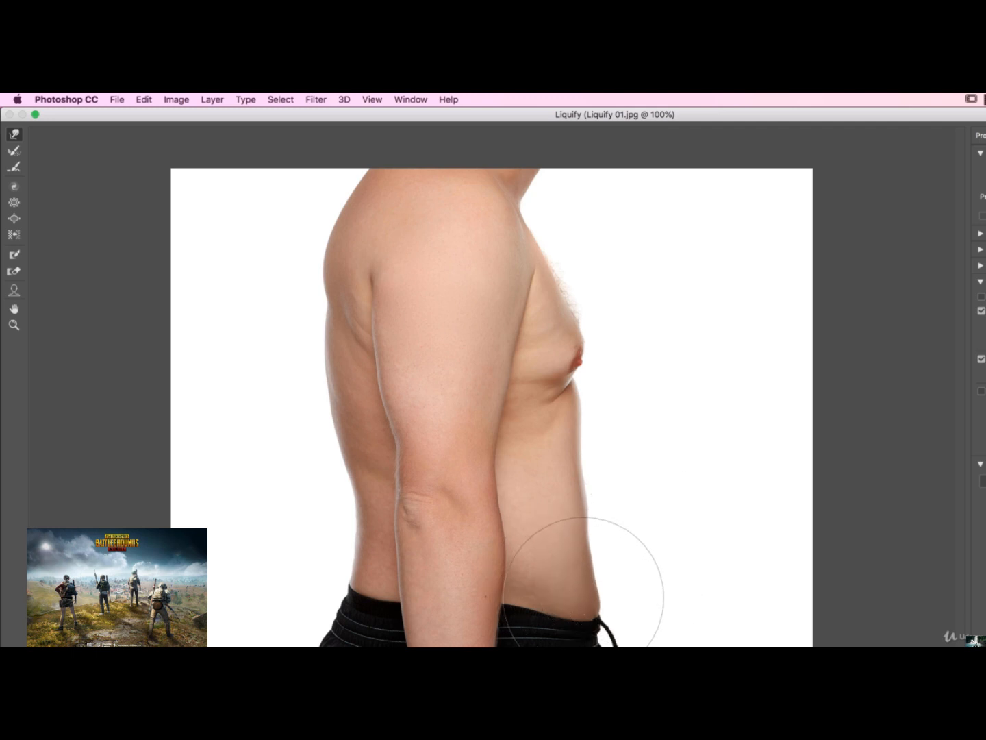
Step: Reduce the Forward Warp brush and refine the waistband and stomach outline from below the chest to the shorts
{"action": "key", "text": "bracketleft"}
{"action": "key", "text": "bracketleft"}
{"action": "key", "text": "bracketleft"}
{"action": "key", "text": "bracketleft"}
{"action": "key", "text": "bracketleft"}
{"action": "key", "text": "bracketright"}
{"action": "key", "text": "bracketright"}
{"action": "key", "text": "bracketright"}
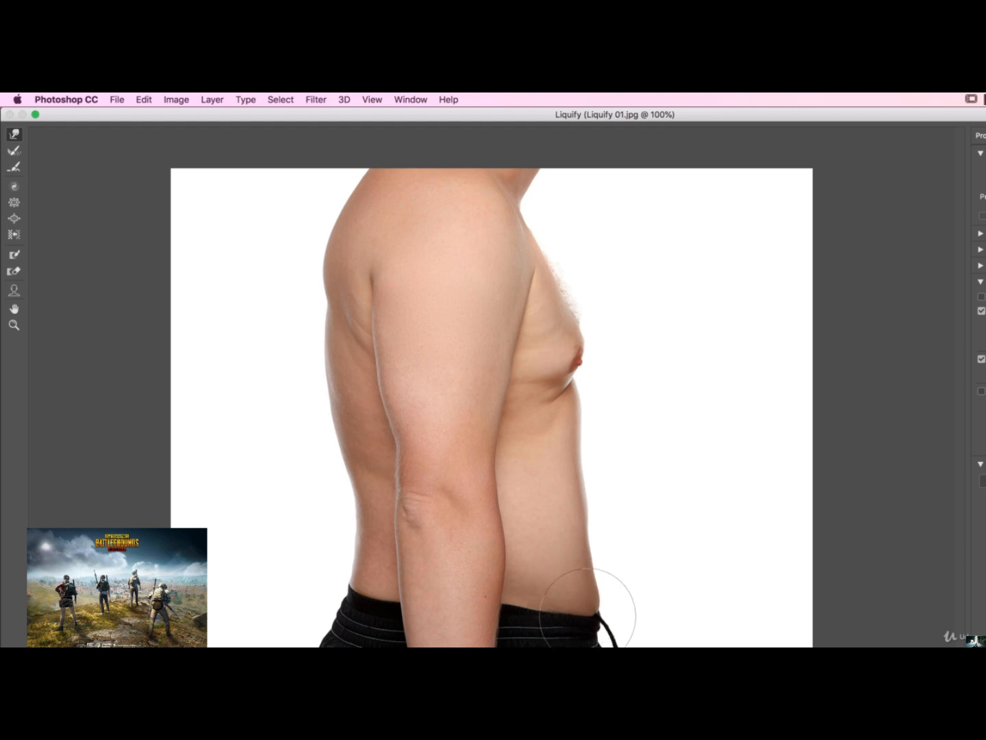
{"action": "mouse_move", "coordinate": [588, 617]}
{"action": "left_mouse_down"}
{"action": "mouse_move", "coordinate": [581, 611]}
{"action": "mouse_move", "coordinate": [606, 586]}
{"action": "left_mouse_up"}
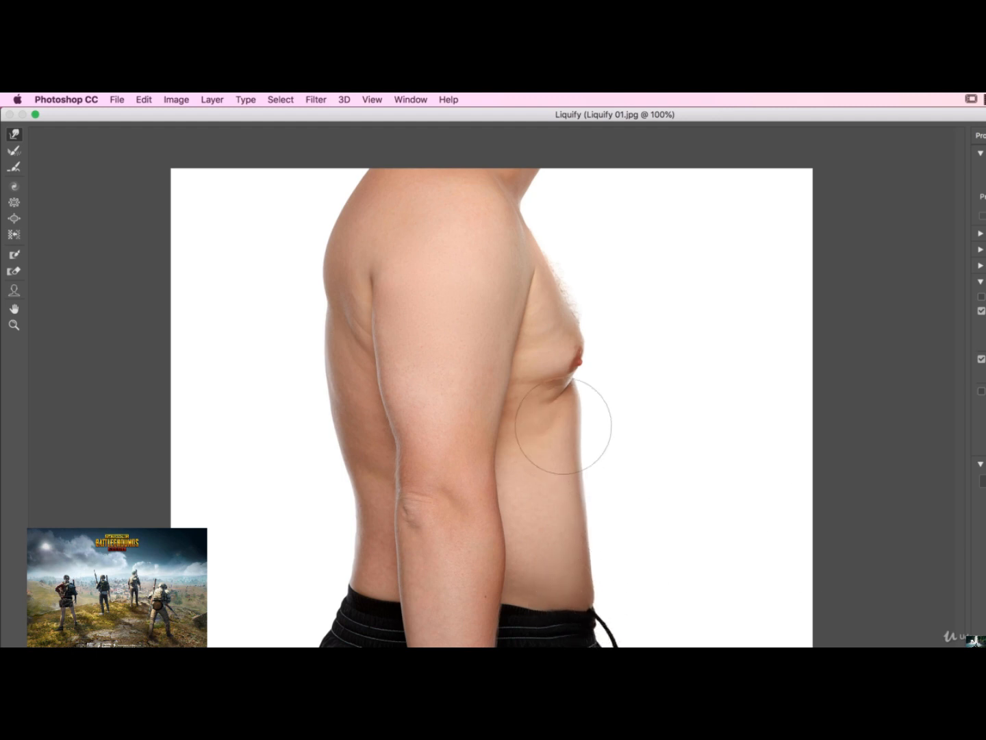
{"action": "mouse_move", "coordinate": [583, 411]}
{"action": "left_mouse_down"}
{"action": "mouse_move", "coordinate": [594, 470]}
{"action": "mouse_move", "coordinate": [621, 497]}
{"action": "mouse_move", "coordinate": [614, 523]}
{"action": "mouse_move", "coordinate": [613, 502]}
{"action": "left_mouse_up"}
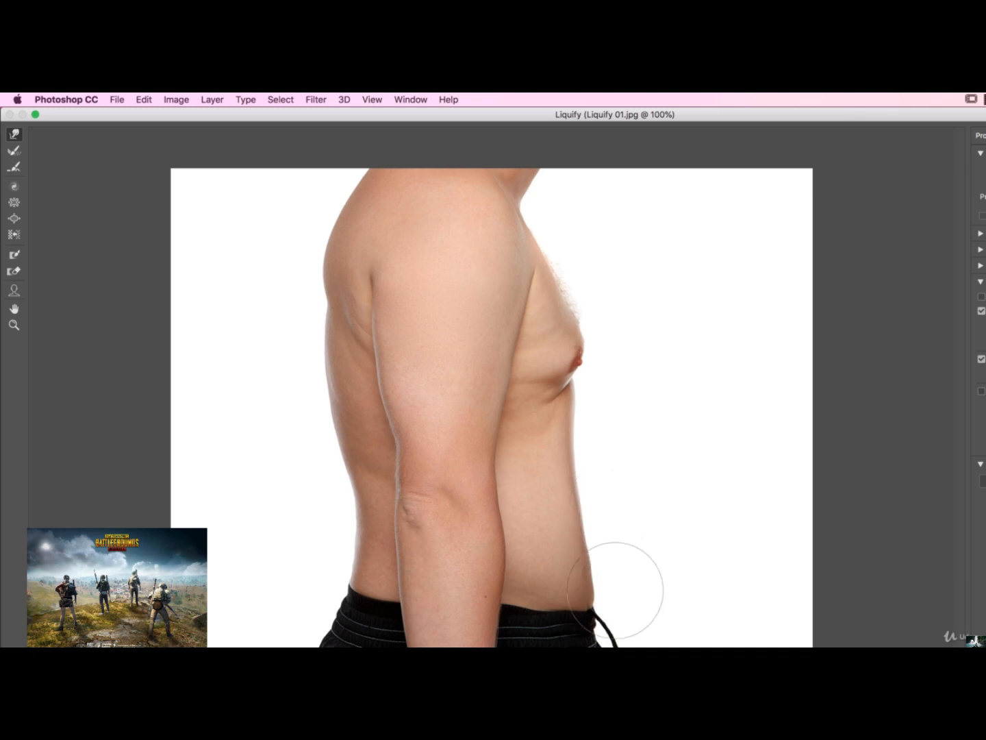
{"action": "left_click_drag", "start_coordinate": [600, 594], "coordinate": [590, 582]}
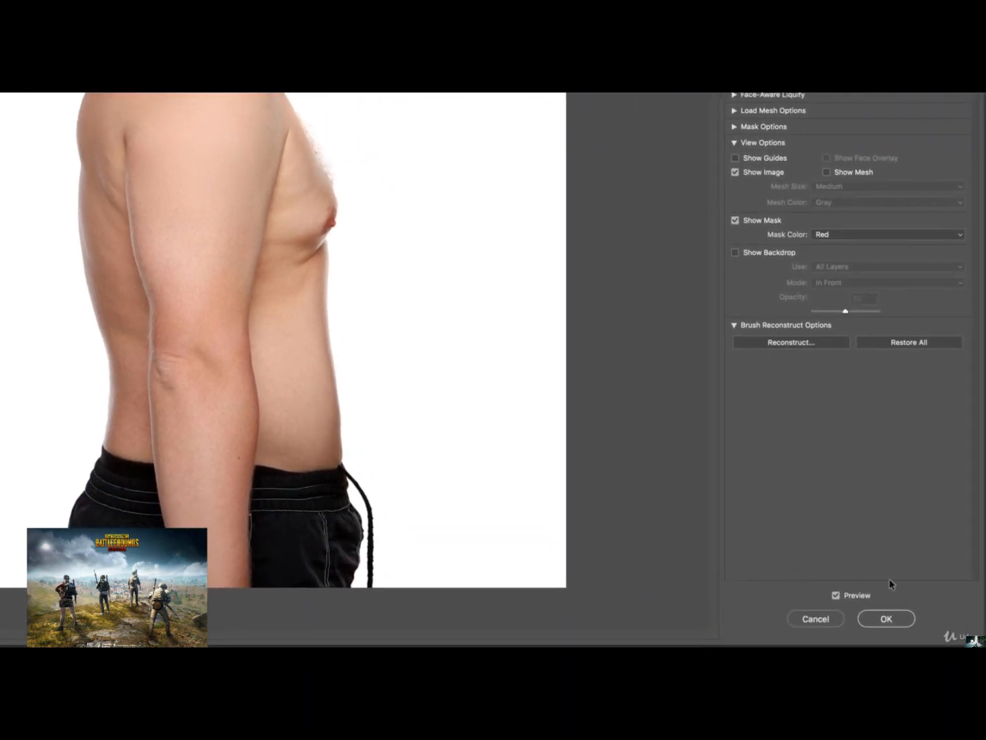
Step: Compare the belly edit with the original using the preview, and push the man's chest and nipple area slightly inward
{"action": "left_click", "coordinate": [835, 595]}
{"action": "left_click", "coordinate": [835, 595]}
{"action": "left_click_drag", "start_coordinate": [330, 200], "coordinate": [327, 201]}
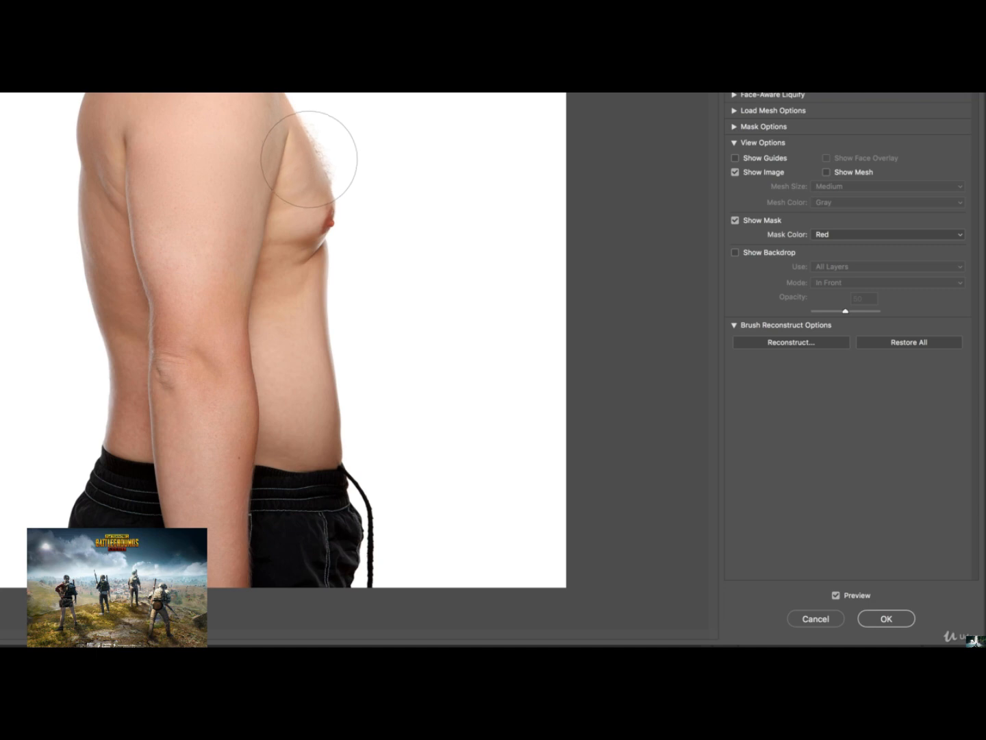
{"action": "left_click_drag", "start_coordinate": [309, 158], "coordinate": [313, 139]}
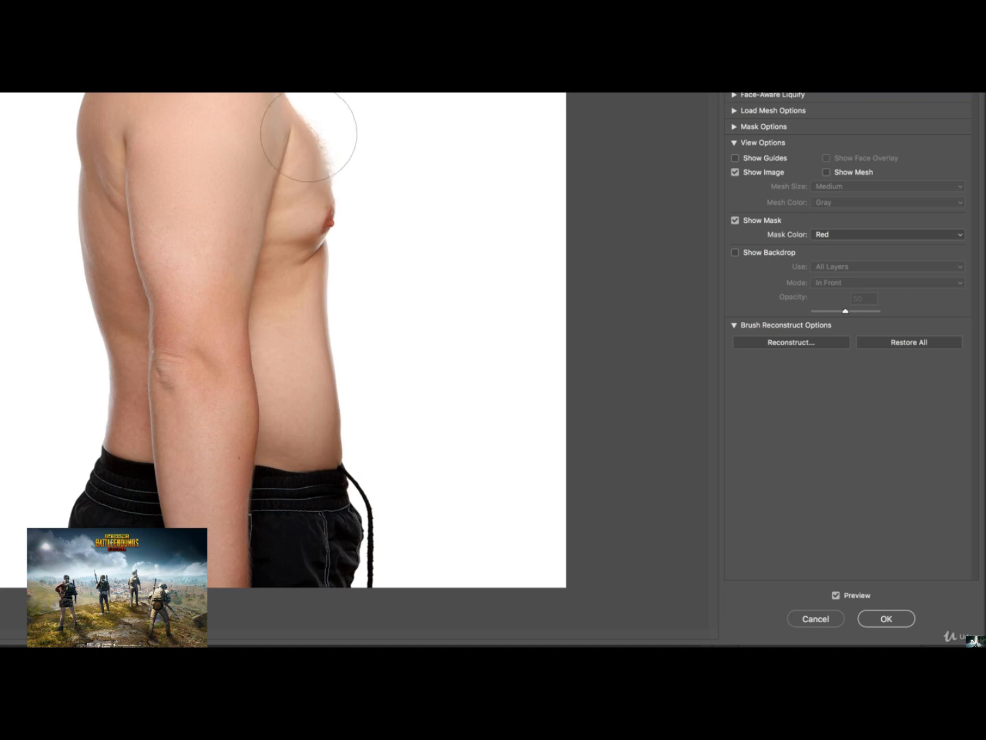
{"action": "left_click_drag", "start_coordinate": [325, 214], "coordinate": [311, 164]}
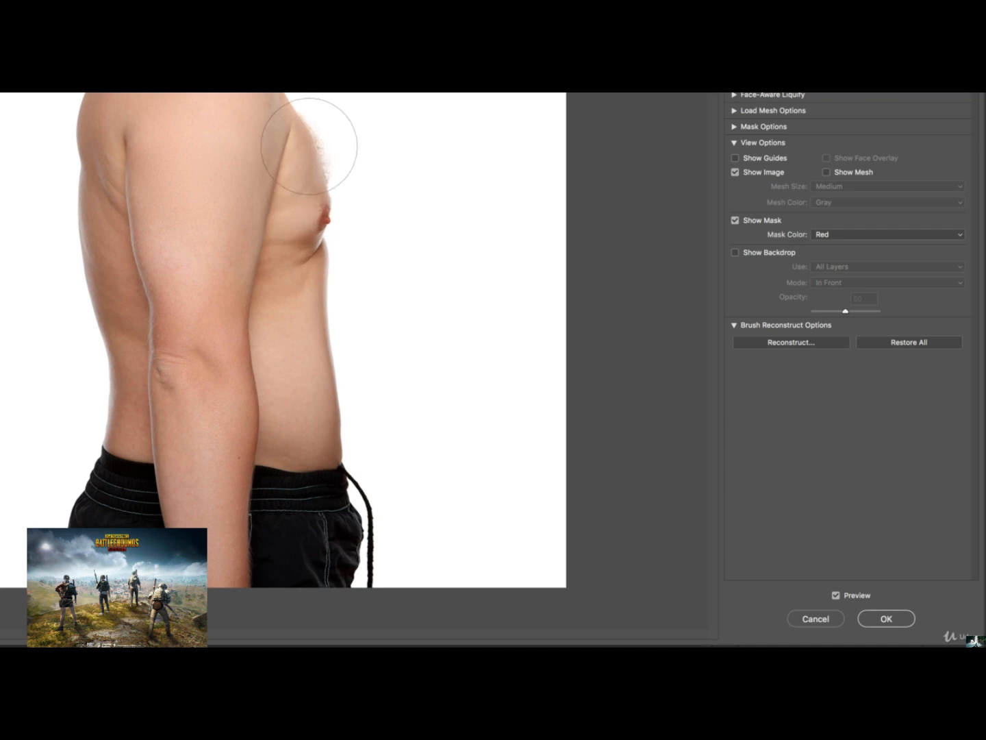
{"action": "left_click_drag", "start_coordinate": [315, 241], "coordinate": [306, 224]}
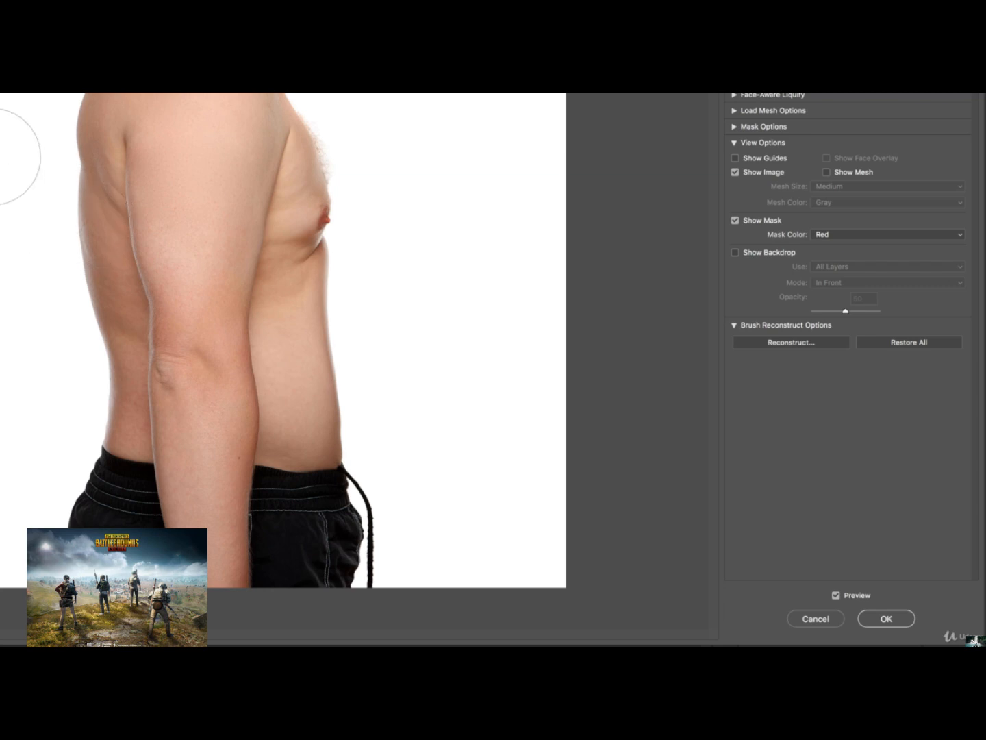
Step: Push the curve of the man's back inward with a larger Forward Warp brush and compare the result with the original
{"action": "key", "text": "bracketright"}
{"action": "key", "text": "bracketright"}
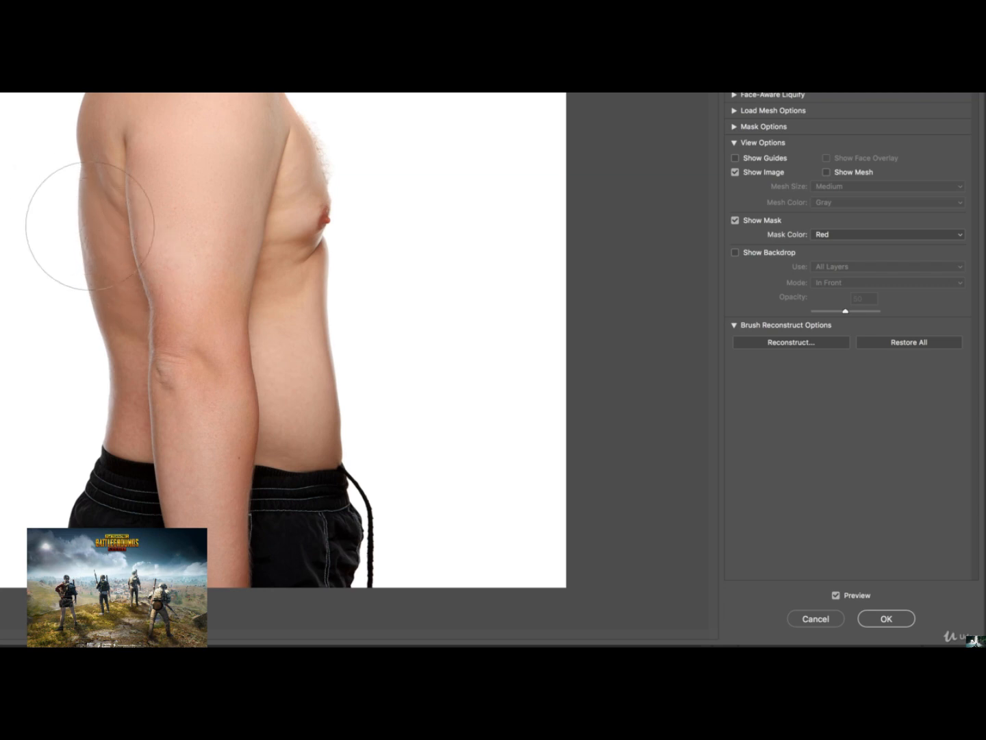
{"action": "key", "text": "bracketleft"}
{"action": "left_click_drag", "start_coordinate": [81, 215], "coordinate": [86, 215]}
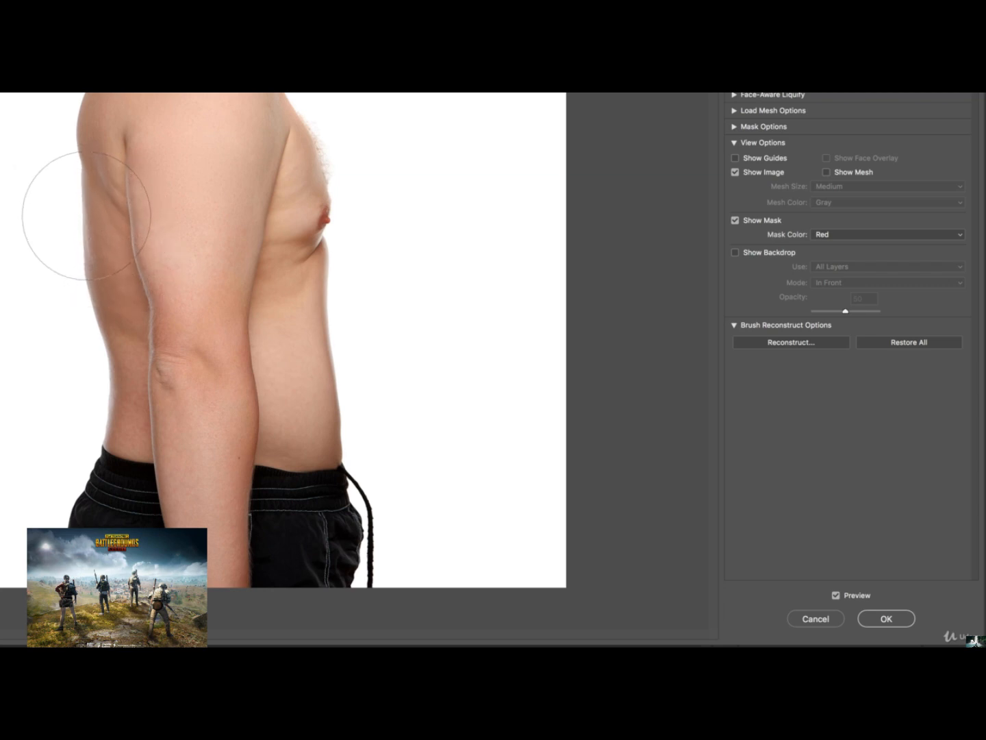
{"action": "left_click_drag", "start_coordinate": [81, 262], "coordinate": [99, 317]}
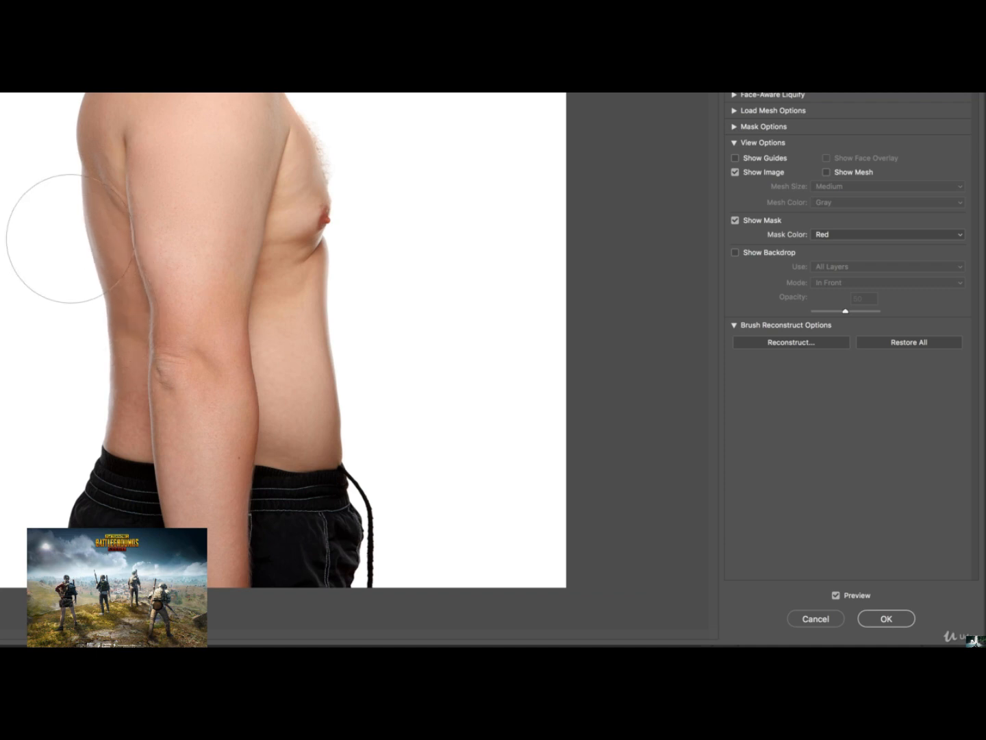
{"action": "mouse_move", "coordinate": [69, 237]}
{"action": "left_mouse_down"}
{"action": "mouse_move", "coordinate": [71, 216]}
{"action": "mouse_move", "coordinate": [80, 274]}
{"action": "left_mouse_up"}
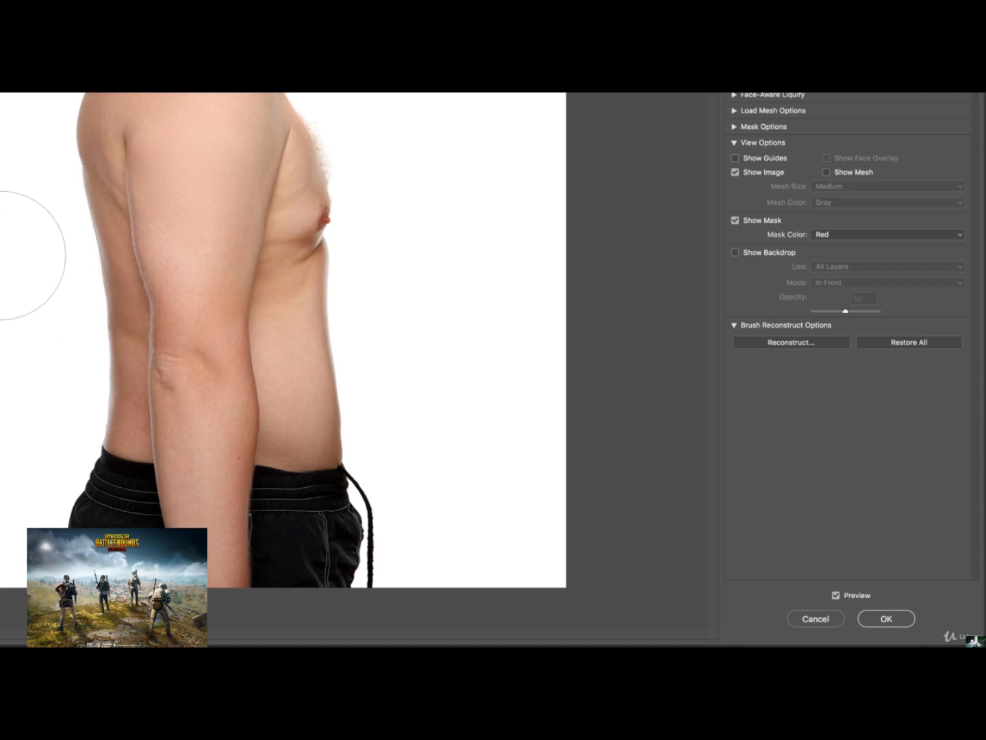
{"action": "left_click", "coordinate": [836, 596]}
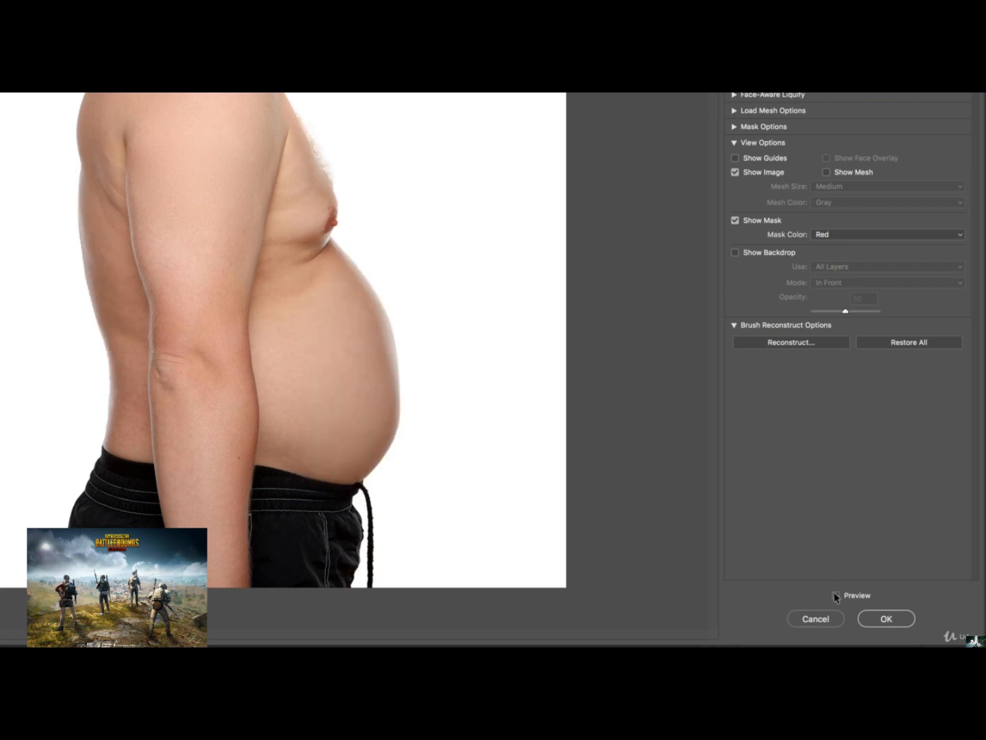
{"action": "left_click", "coordinate": [836, 597]}
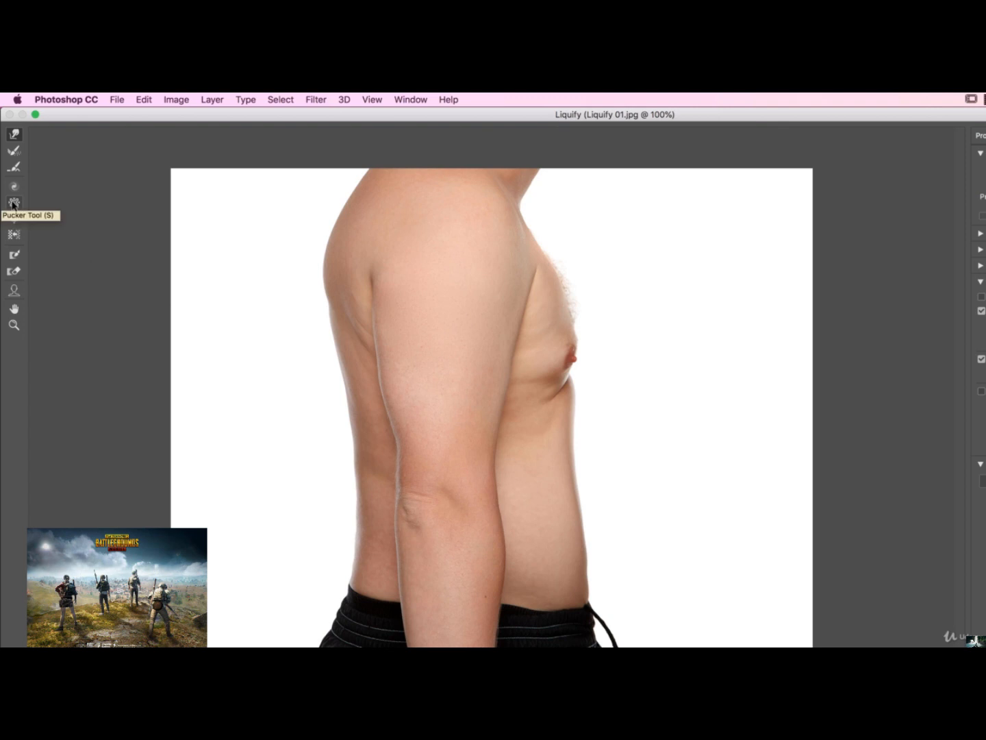
Step: Shrink the nipple with the Pucker tool at brush size 250
{"action": "left_click", "coordinate": [14, 203]}
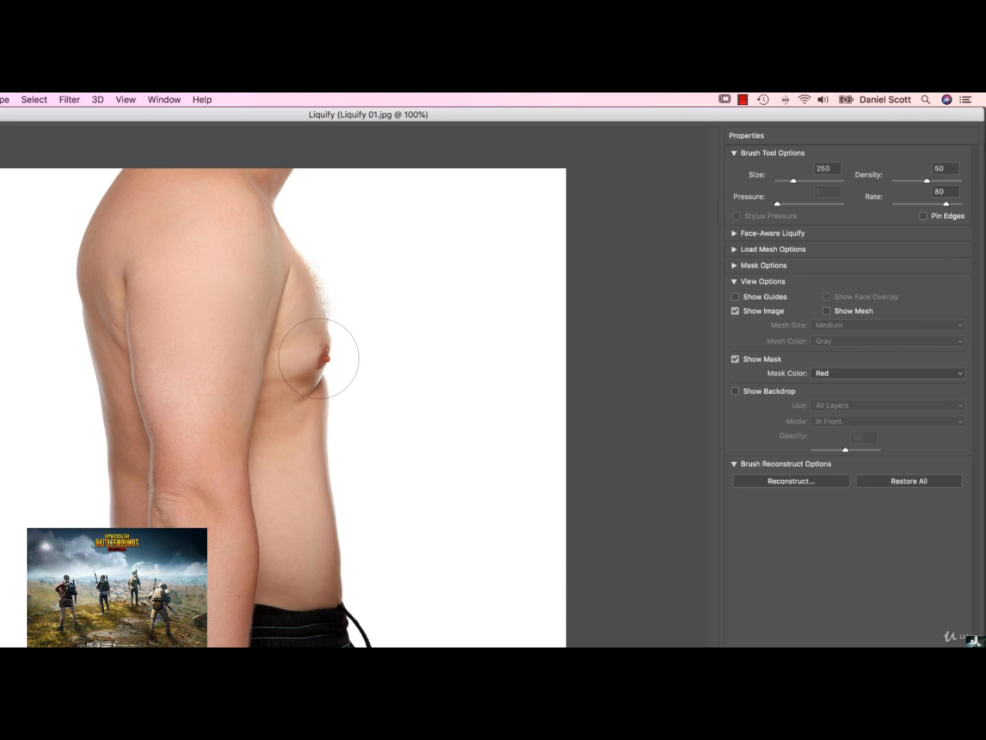
{"action": "left_click_drag", "start_coordinate": [318, 358], "coordinate": [313, 357]}
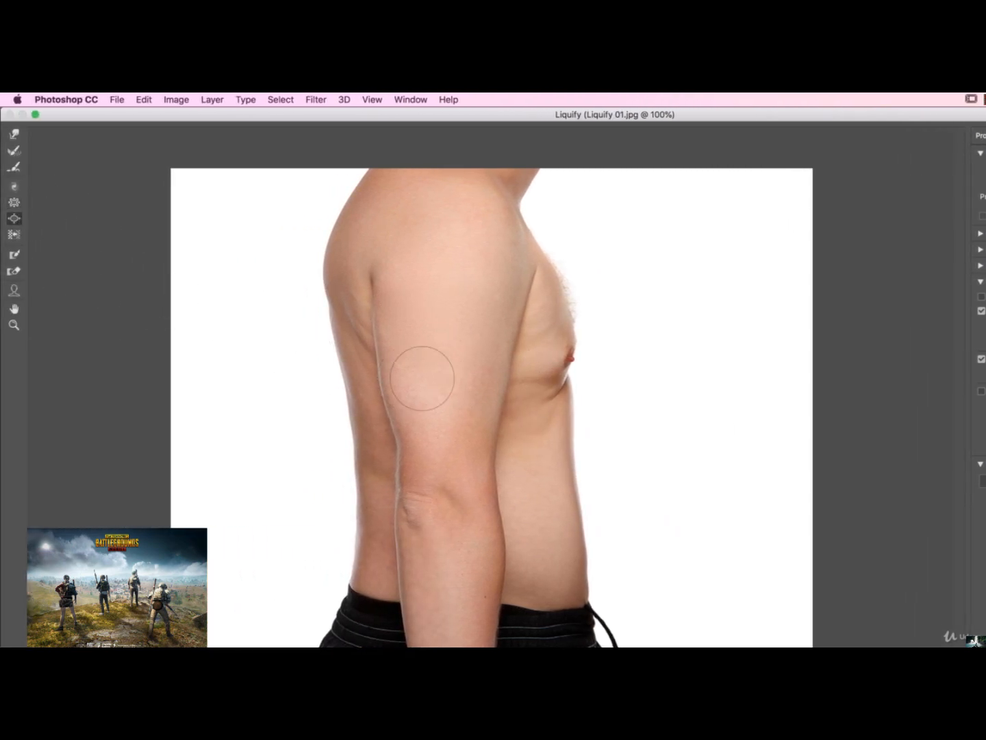
Step: Enlarge the Bloat brush to span the upper arm and bulge the biceps area
{"action": "key", "text": "bracketright"}
{"action": "key", "text": "bracketright"}
{"action": "key", "text": "bracketright"}
{"action": "key", "text": "bracketright"}
{"action": "key", "text": "bracketright"}
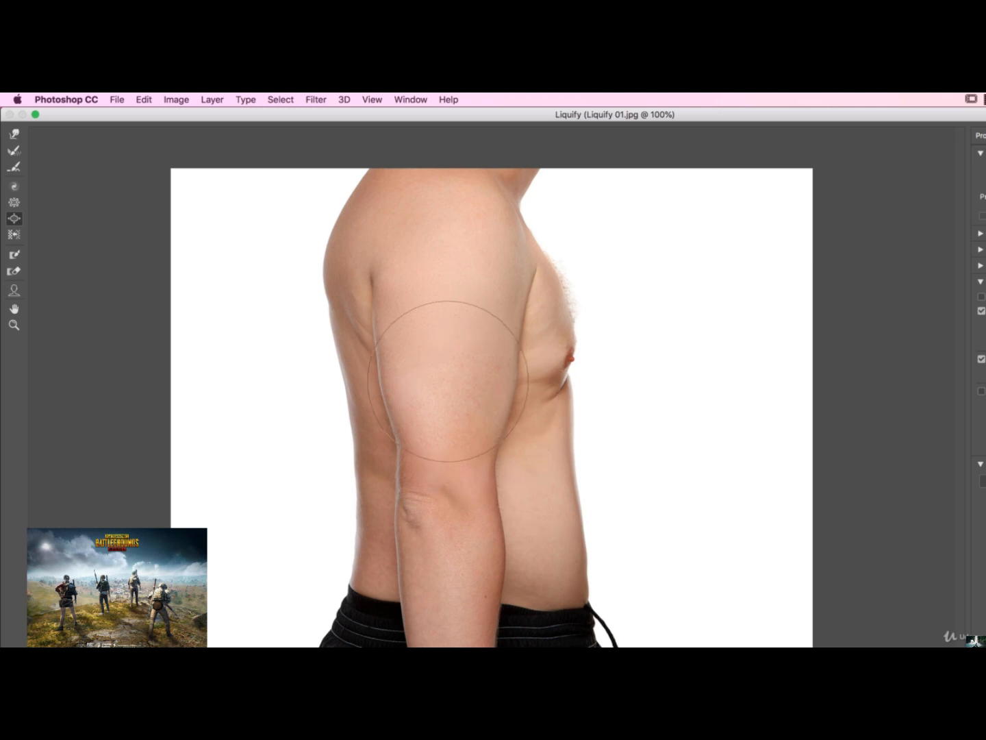
Step: Adjust the Bloat brush size to span the forearm and thicken it below the elbow
{"action": "key", "text": "bracketleft"}
{"action": "key", "text": "bracketleft"}
{"action": "key", "text": "bracketleft"}
{"action": "key", "text": "bracketleft"}
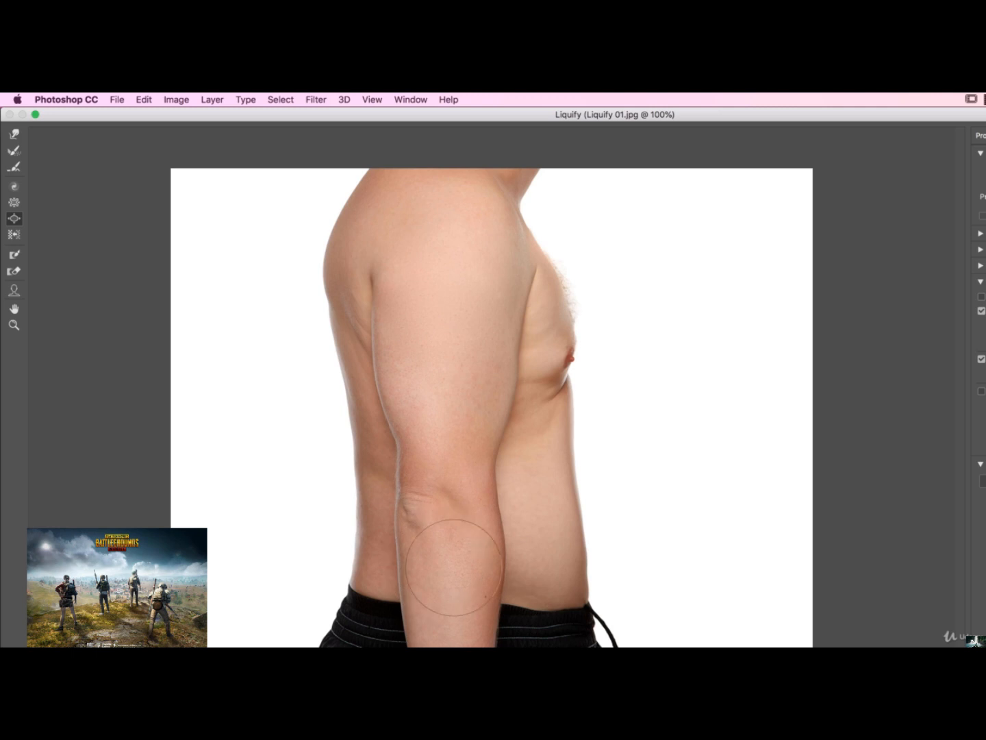
{"action": "key", "text": "bracketright"}
{"action": "key", "text": "bracketright"}
{"action": "key", "text": "bracketright"}
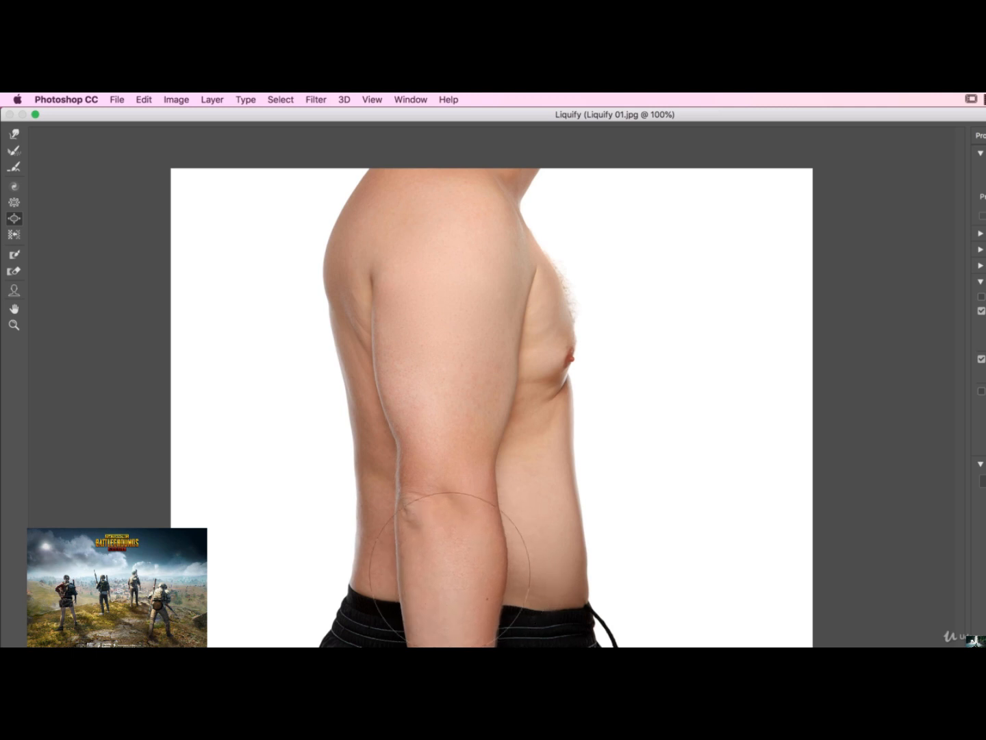
{"action": "left_click", "coordinate": [454, 582]}
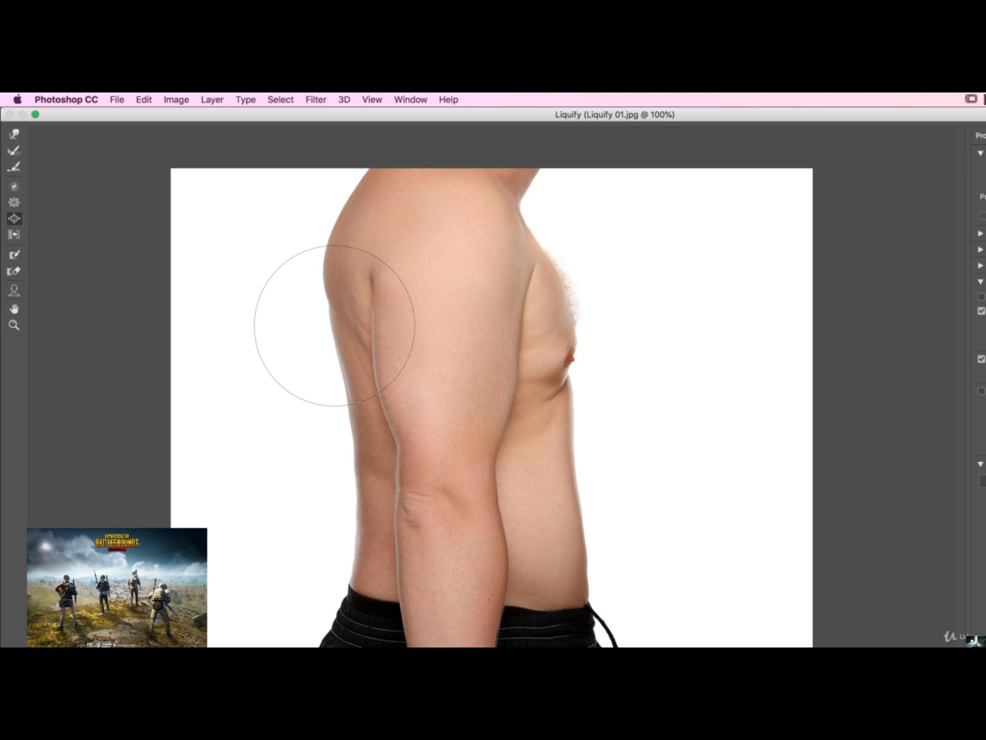
Step: Protect the nipple with the Freeze Mask tool and return to the Forward Warp tool
{"action": "left_click", "coordinate": [15, 255]}
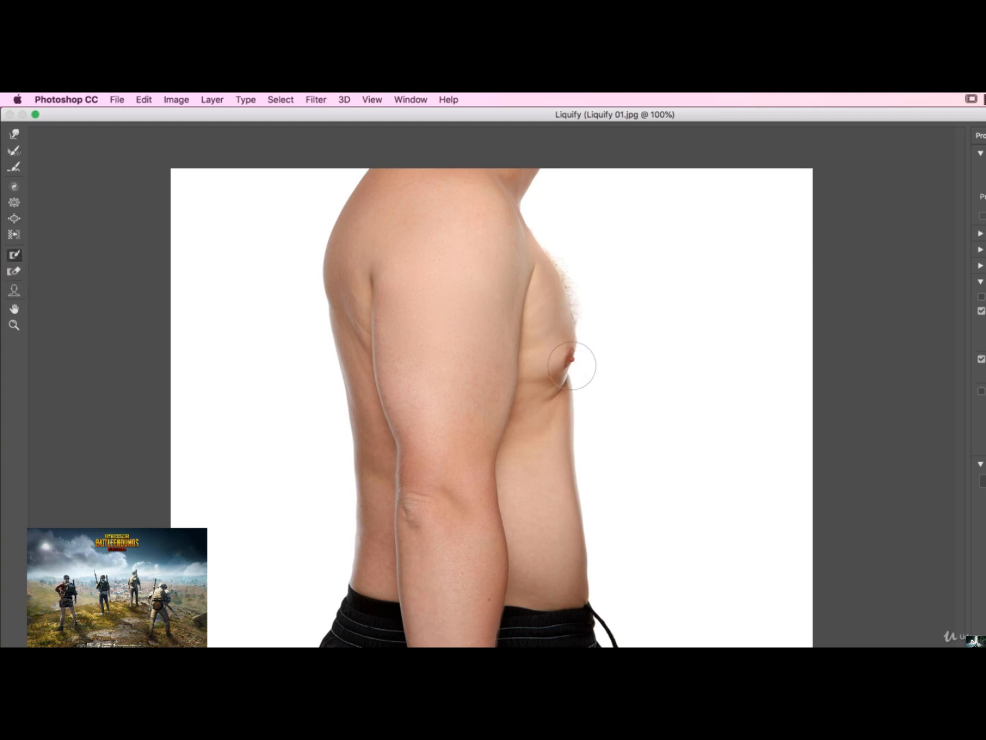
{"action": "left_click", "coordinate": [569, 359]}
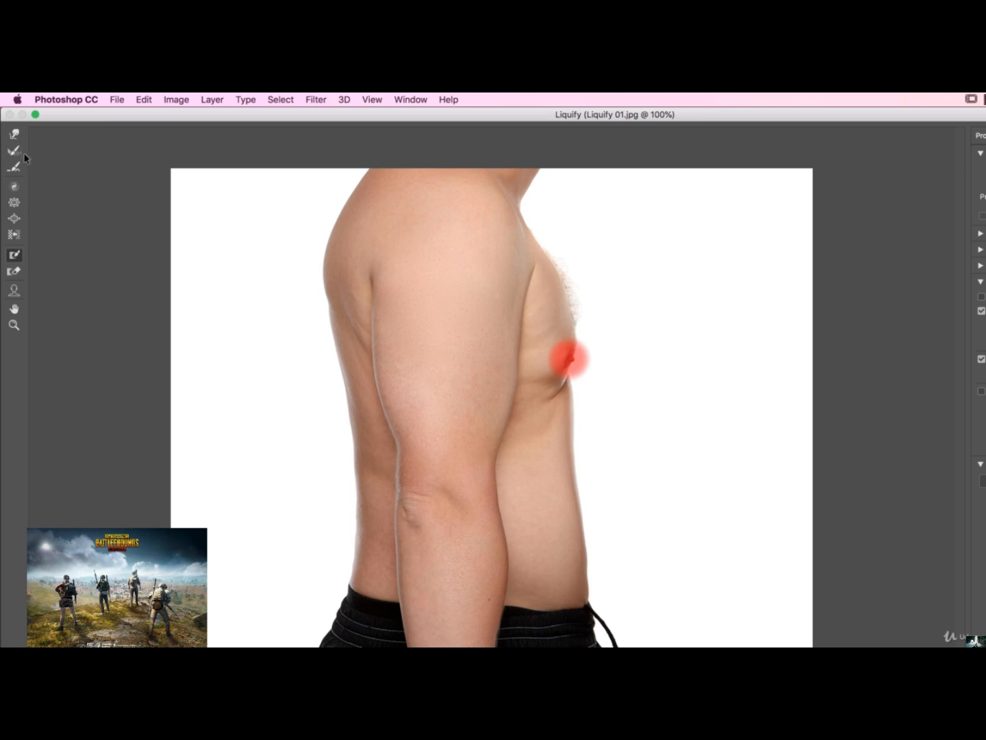
{"action": "left_click", "coordinate": [15, 135]}
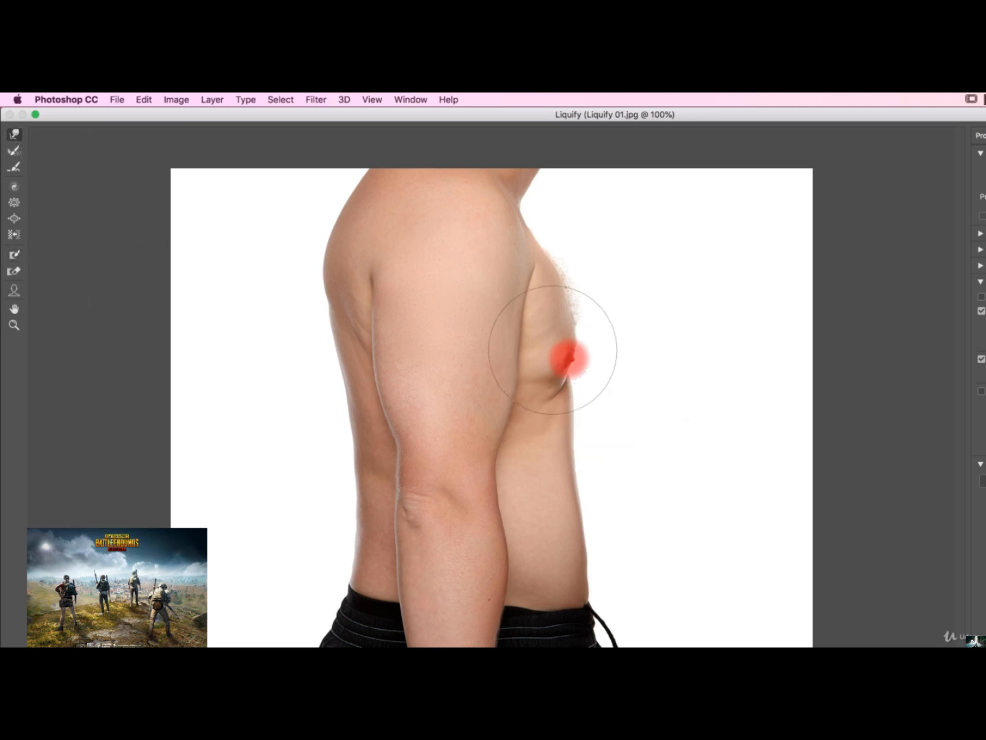
Step: Try to push the chest edge inward around the frozen nipple with the Forward Warp tool, and undo the stroke
{"action": "mouse_move", "coordinate": [550, 352]}
{"action": "left_mouse_down"}
{"action": "mouse_move", "coordinate": [580, 373]}
{"action": "mouse_move", "coordinate": [596, 364]}
{"action": "mouse_move", "coordinate": [583, 342]}
{"action": "mouse_move", "coordinate": [546, 338]}
{"action": "mouse_move", "coordinate": [534, 377]}
{"action": "left_mouse_up"}
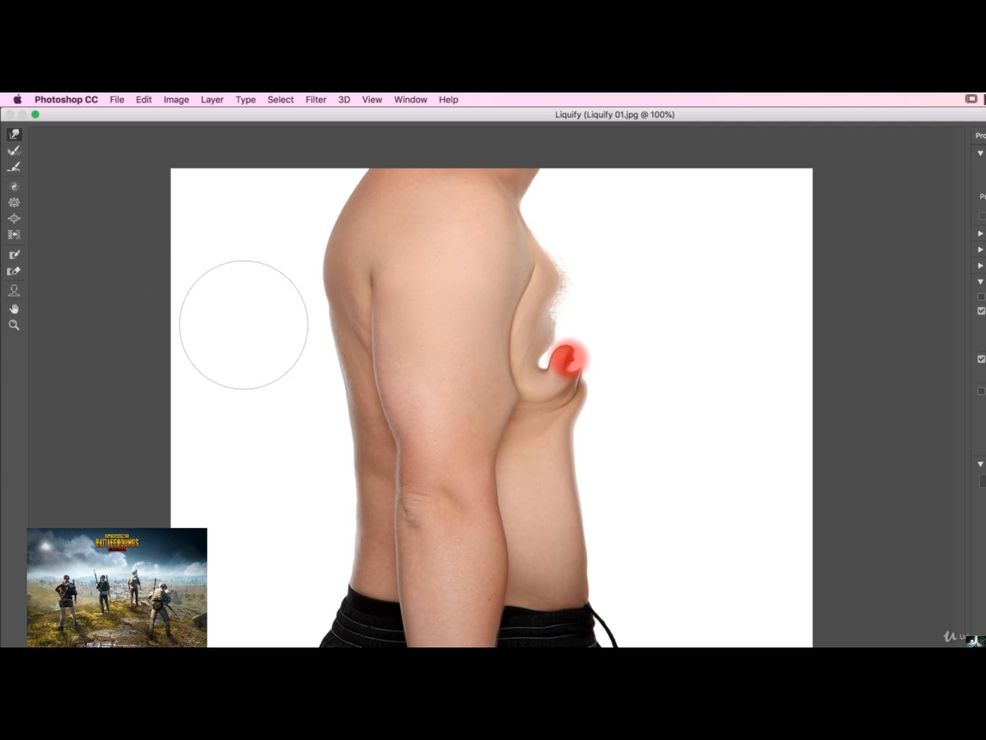
{"action": "key", "text": "super+z"}
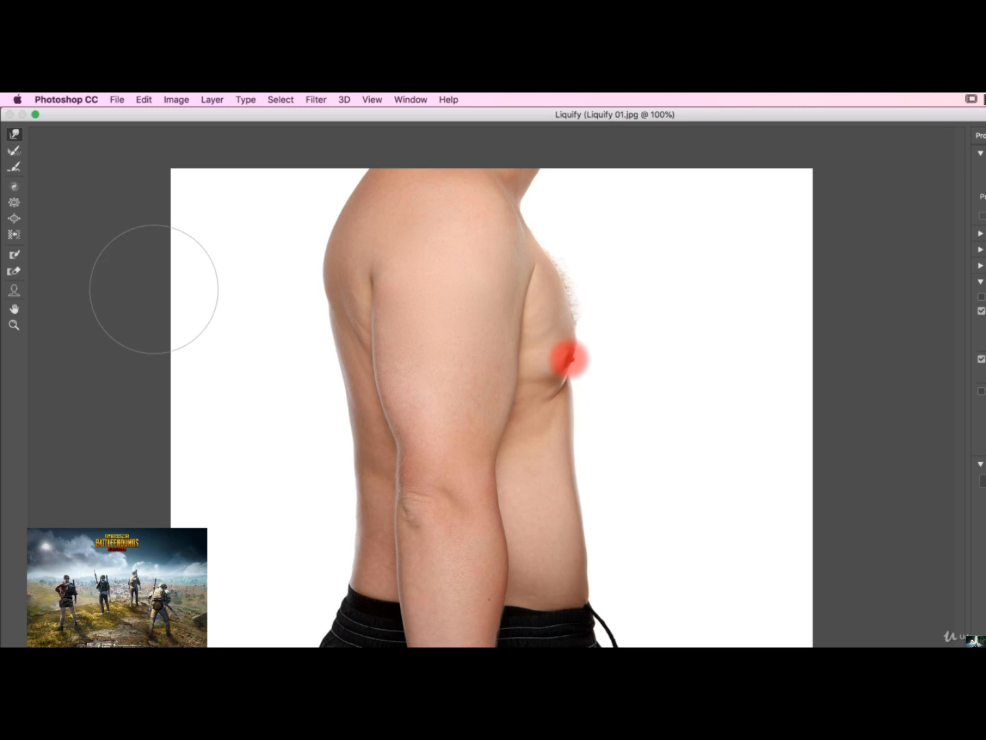
{"action": "left_click", "coordinate": [144, 97]}
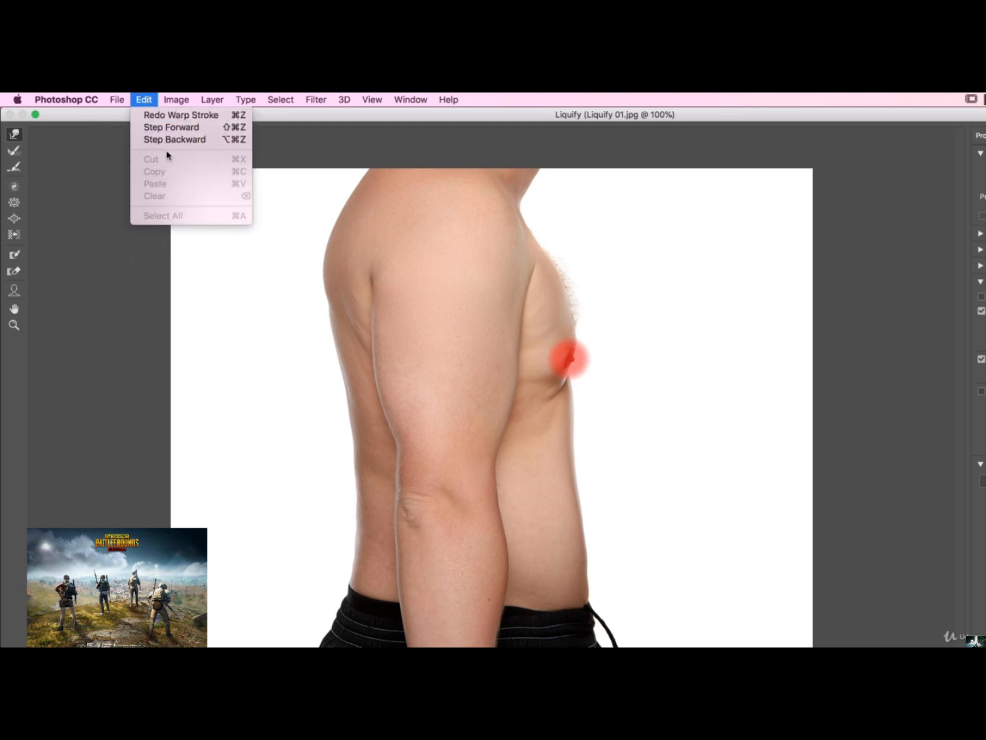
{"action": "left_click", "coordinate": [145, 99]}
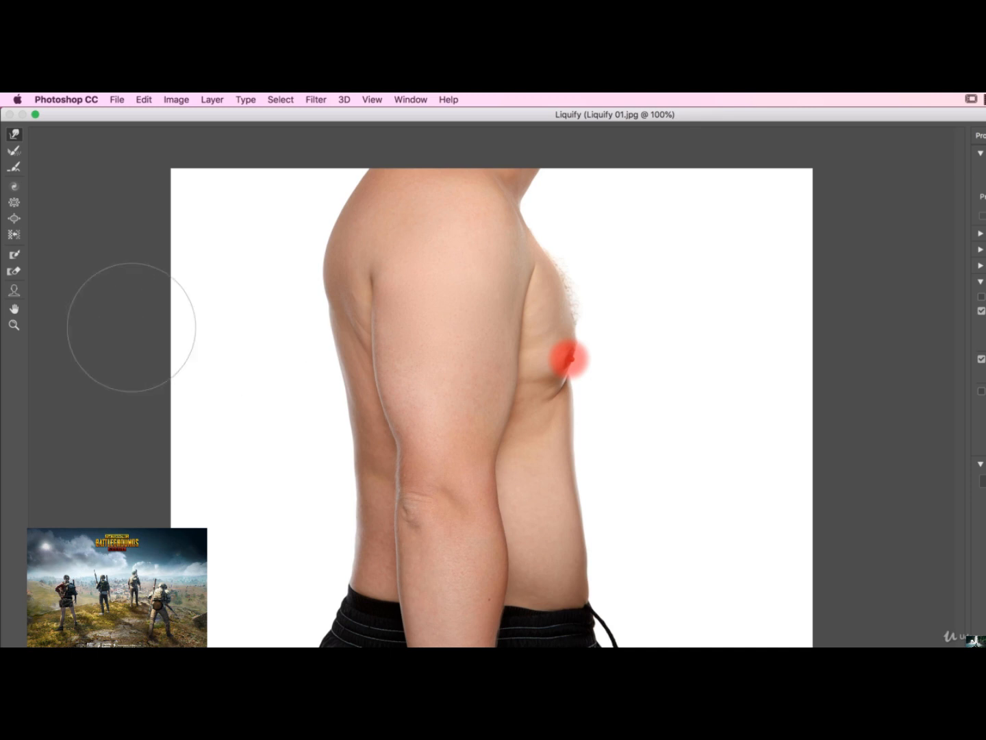
Step: Clear the freeze mask from the nipple with the Thaw Mask tool, and enlarge the Reconstruct brush to 400
{"action": "left_click", "coordinate": [10, 274]}
{"action": "mouse_move", "coordinate": [545, 370]}
{"action": "left_mouse_down"}
{"action": "mouse_move", "coordinate": [601, 362]}
{"action": "mouse_move", "coordinate": [577, 343]}
{"action": "left_mouse_up"}
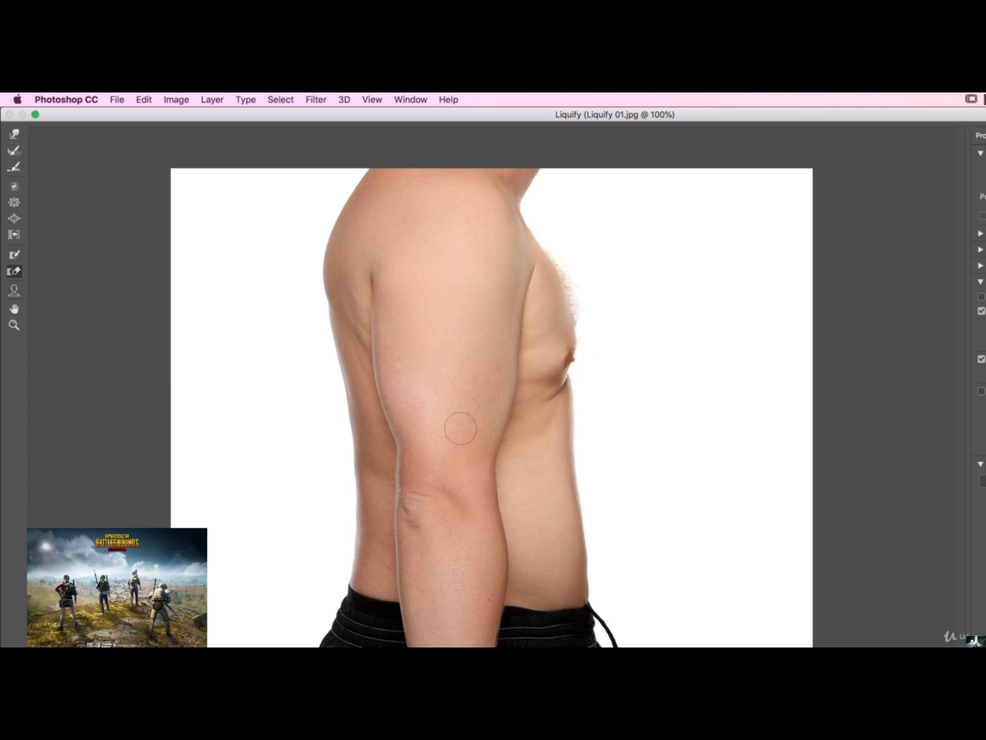
{"action": "left_click", "coordinate": [13, 153]}
{"action": "key", "text": "]"}
{"action": "key", "text": "]"}
{"action": "key", "text": "]"}
{"action": "key", "text": "]"}
{"action": "key", "text": "]"}
{"action": "key", "text": "]"}
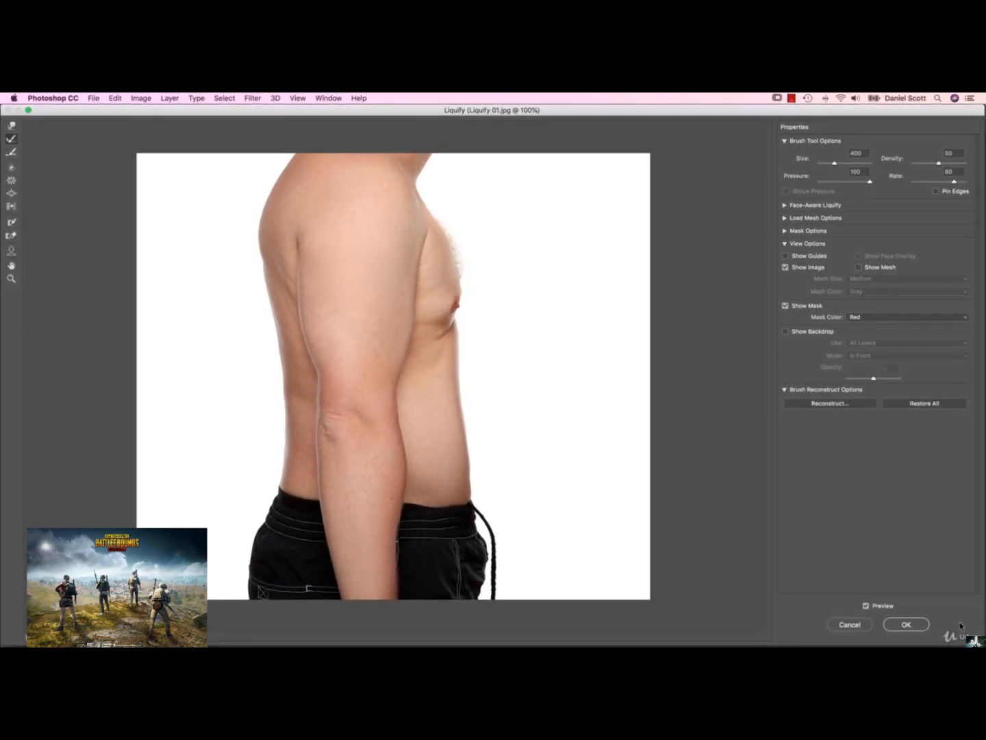
Step: Compare the reshaped body with the original by switching the Liquify preview off and on
{"action": "left_click", "coordinate": [869, 607]}
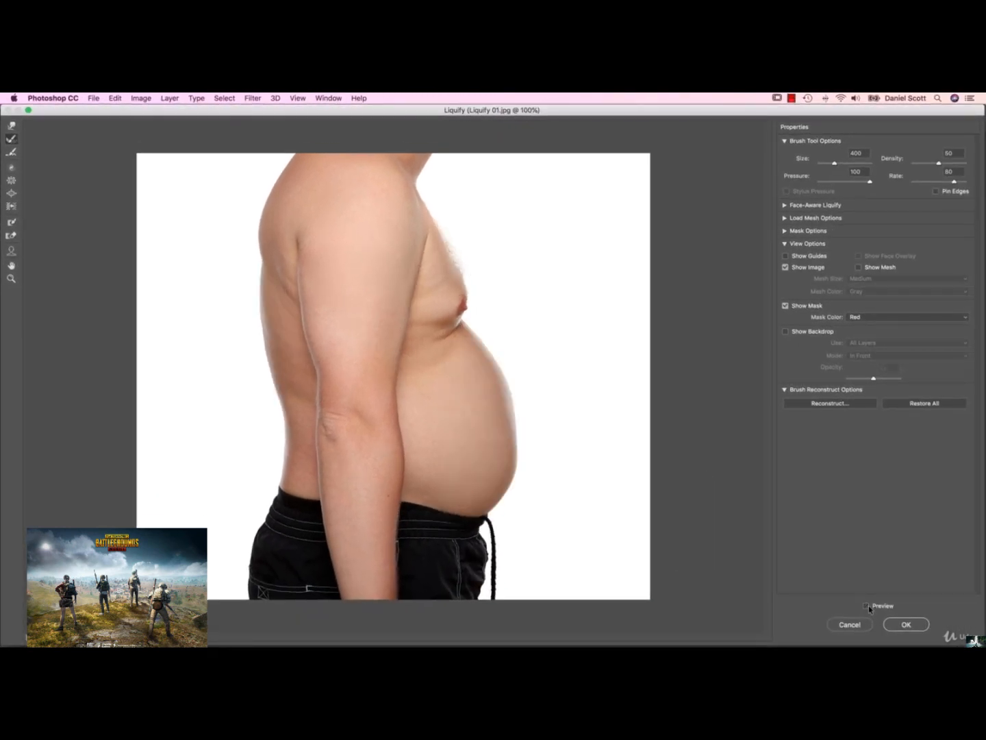
{"action": "left_click", "coordinate": [867, 606]}
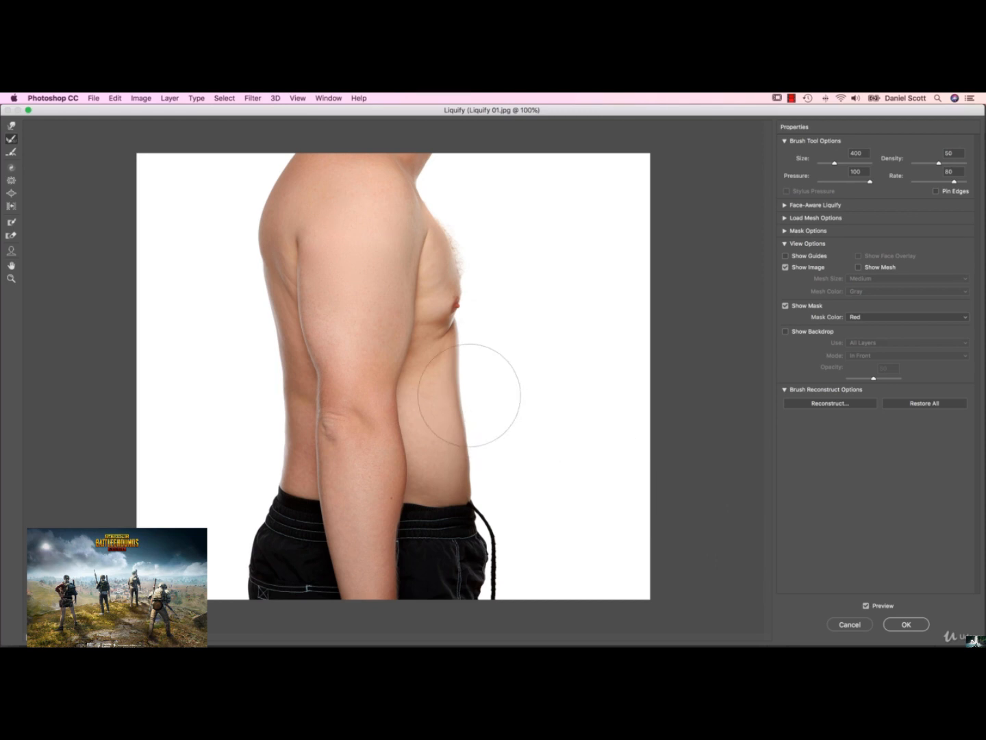
Step: Try the Reconstruct tool along the belly to bring back its original shape, and undo the strokes
{"action": "mouse_move", "coordinate": [469, 395]}
{"action": "left_mouse_down"}
{"action": "mouse_move", "coordinate": [452, 371]}
{"action": "mouse_move", "coordinate": [489, 471]}
{"action": "mouse_move", "coordinate": [538, 491]}
{"action": "mouse_move", "coordinate": [536, 464]}
{"action": "mouse_move", "coordinate": [489, 419]}
{"action": "mouse_move", "coordinate": [443, 326]}
{"action": "mouse_move", "coordinate": [414, 302]}
{"action": "mouse_move", "coordinate": [421, 352]}
{"action": "mouse_move", "coordinate": [441, 355]}
{"action": "mouse_move", "coordinate": [488, 398]}
{"action": "mouse_move", "coordinate": [501, 435]}
{"action": "mouse_move", "coordinate": [479, 358]}
{"action": "mouse_move", "coordinate": [502, 451]}
{"action": "mouse_move", "coordinate": [476, 362]}
{"action": "left_mouse_up"}
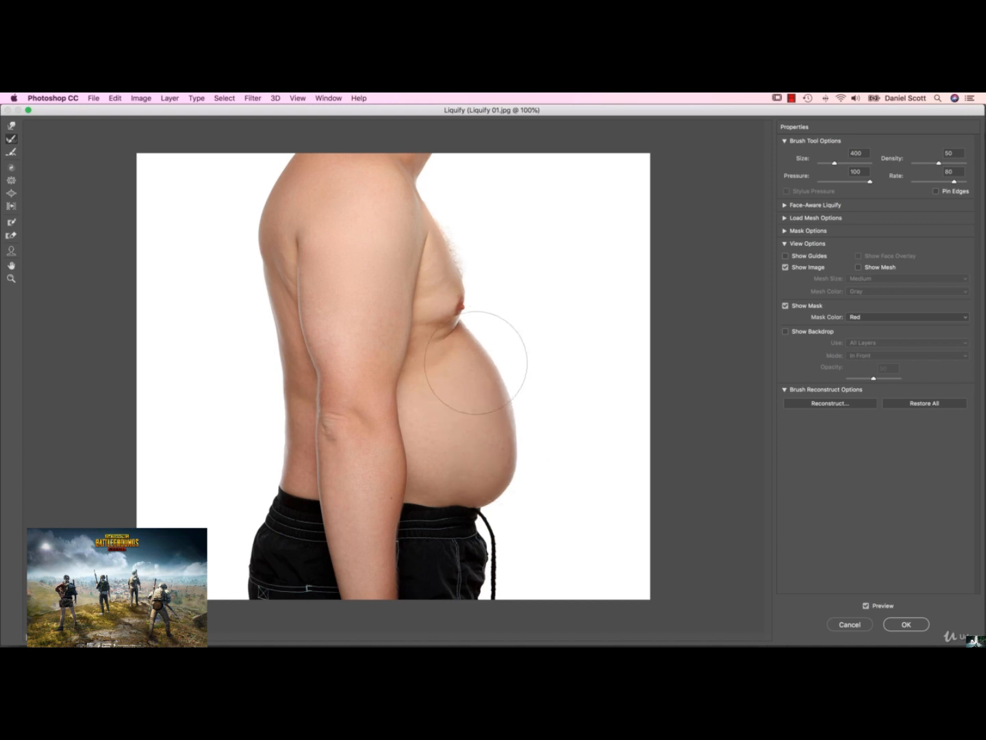
{"action": "key", "text": "super+alt+z"}
{"action": "key", "text": "super+alt+z"}
{"action": "key", "text": "super+alt+z"}
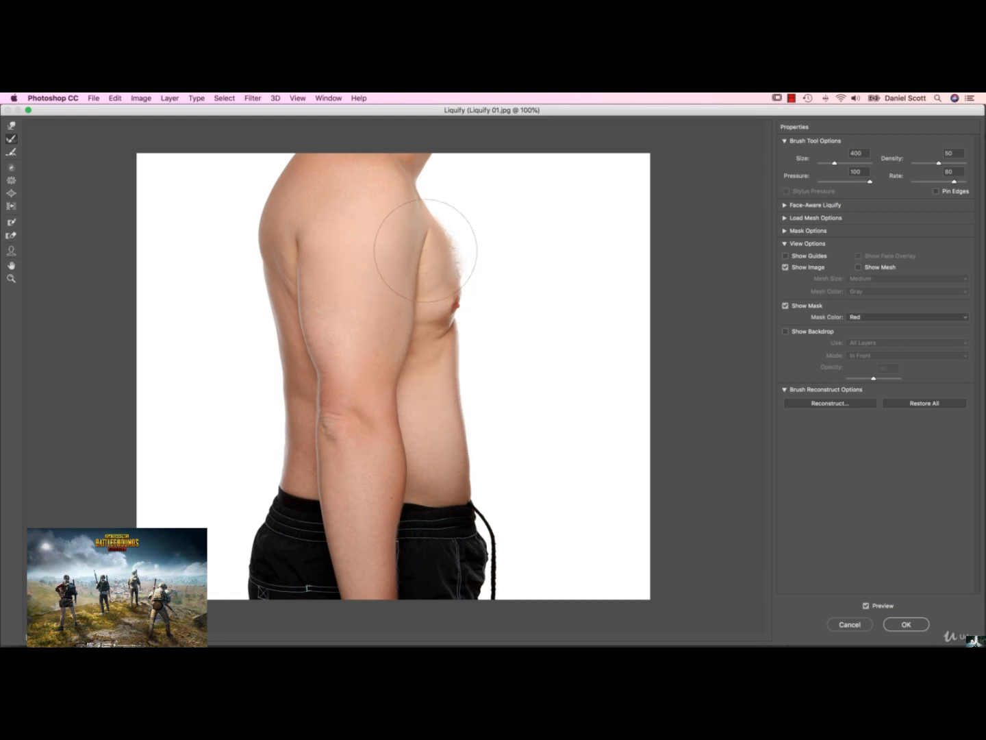
Step: Partly restore the upper chest with the Reconstruct tool and apply the Liquify filter
{"action": "mouse_move", "coordinate": [426, 251]}
{"action": "left_mouse_down"}
{"action": "mouse_move", "coordinate": [437, 272]}
{"action": "mouse_move", "coordinate": [433, 254]}
{"action": "left_mouse_up"}
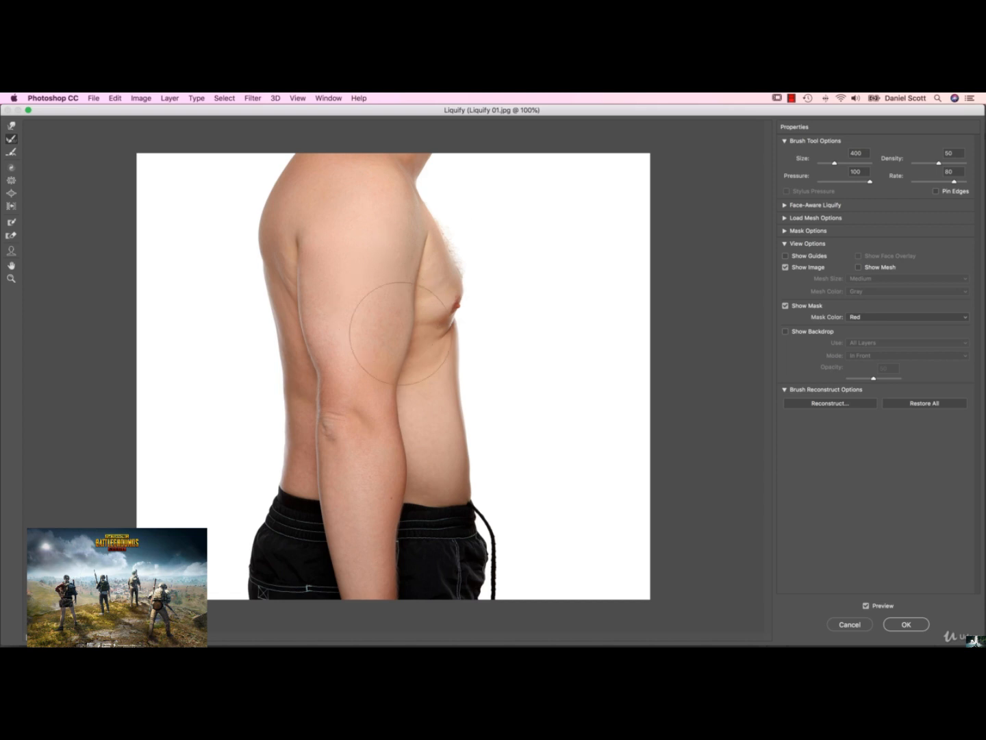
{"action": "left_click", "coordinate": [895, 622]}
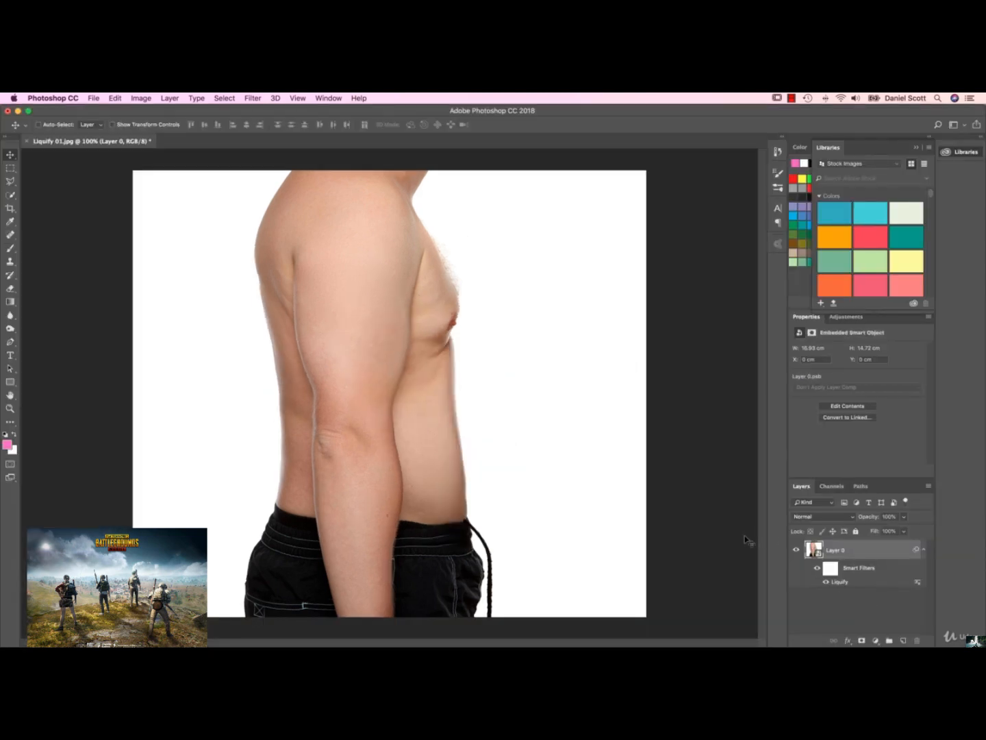
Step: Compare before and after by hiding and showing the Liquify smart filter on Layer 0
{"action": "left_click", "coordinate": [827, 582]}
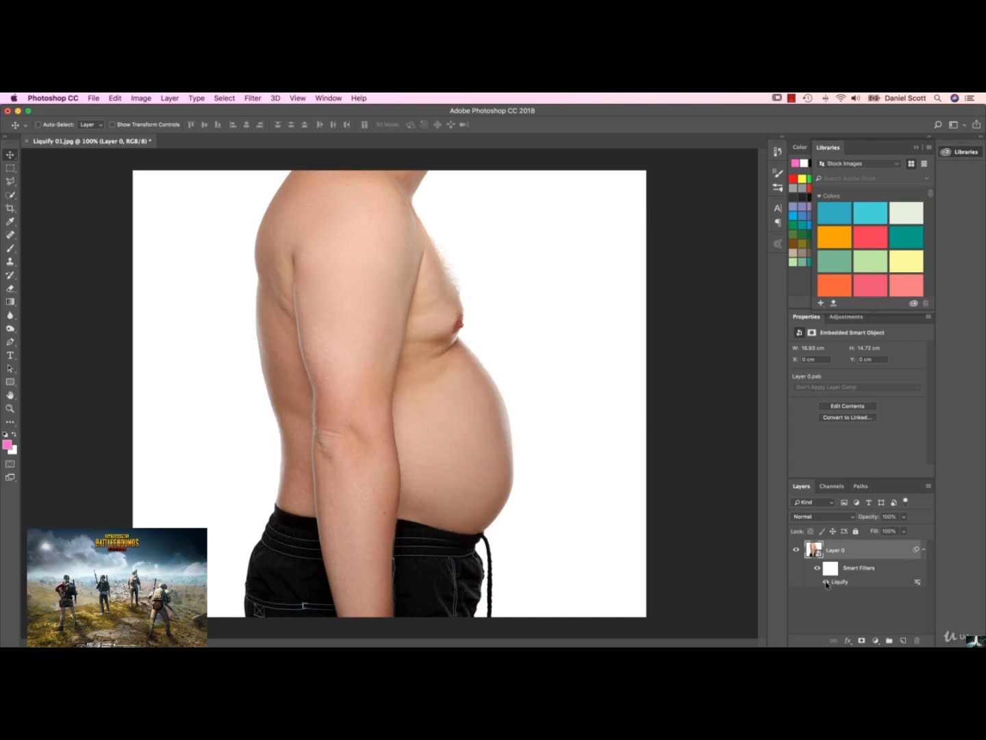
{"action": "left_click", "coordinate": [826, 583]}
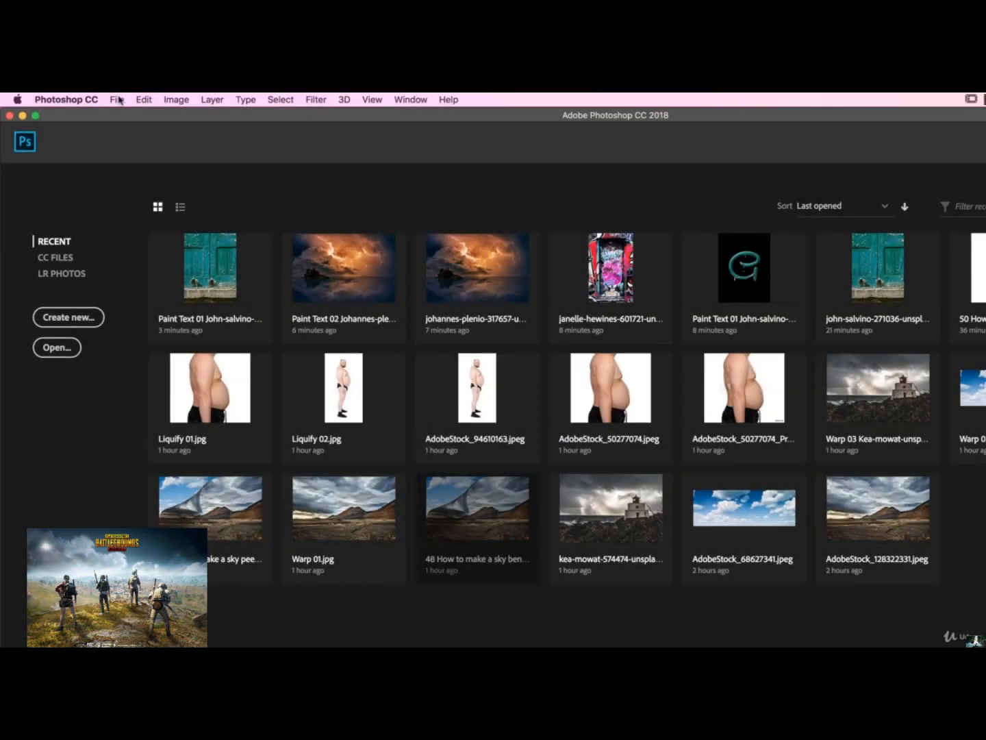
Step: Open the Paint Text 01 image from the 08 Transform & Distort folder
{"action": "left_click", "coordinate": [117, 100]}
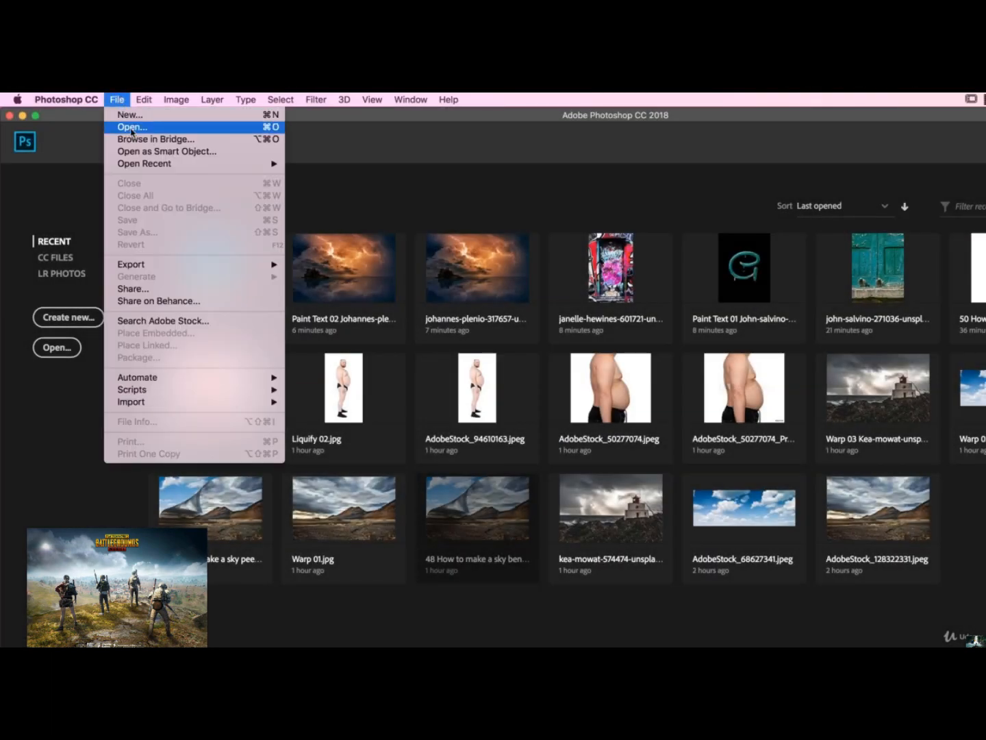
{"action": "left_click", "coordinate": [132, 127]}
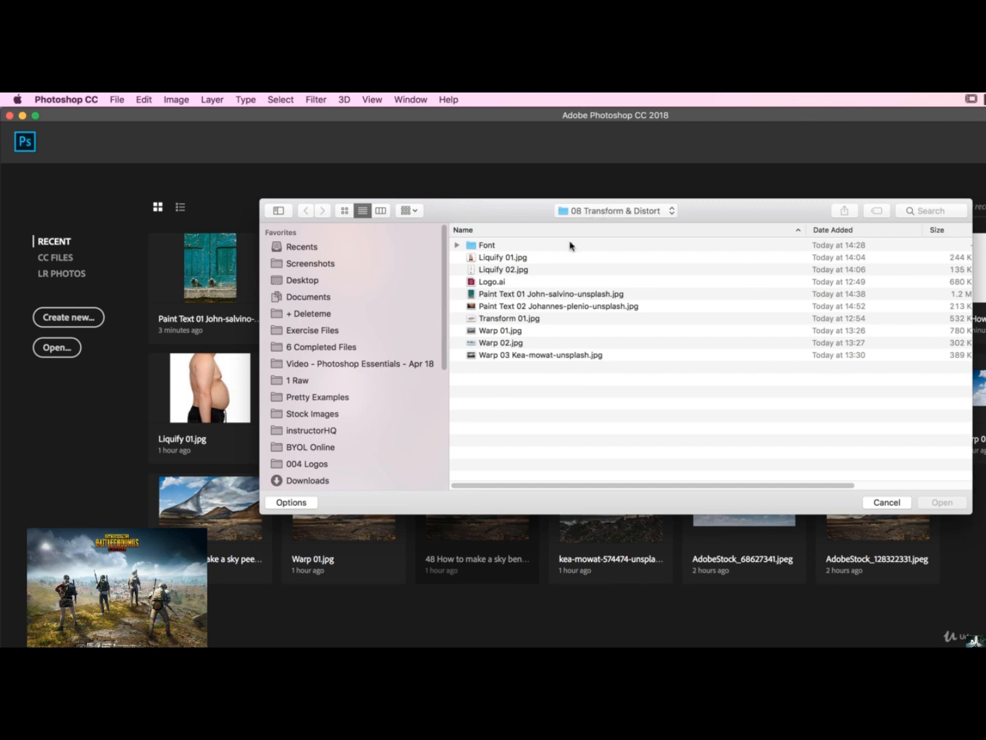
{"action": "left_click", "coordinate": [507, 296]}
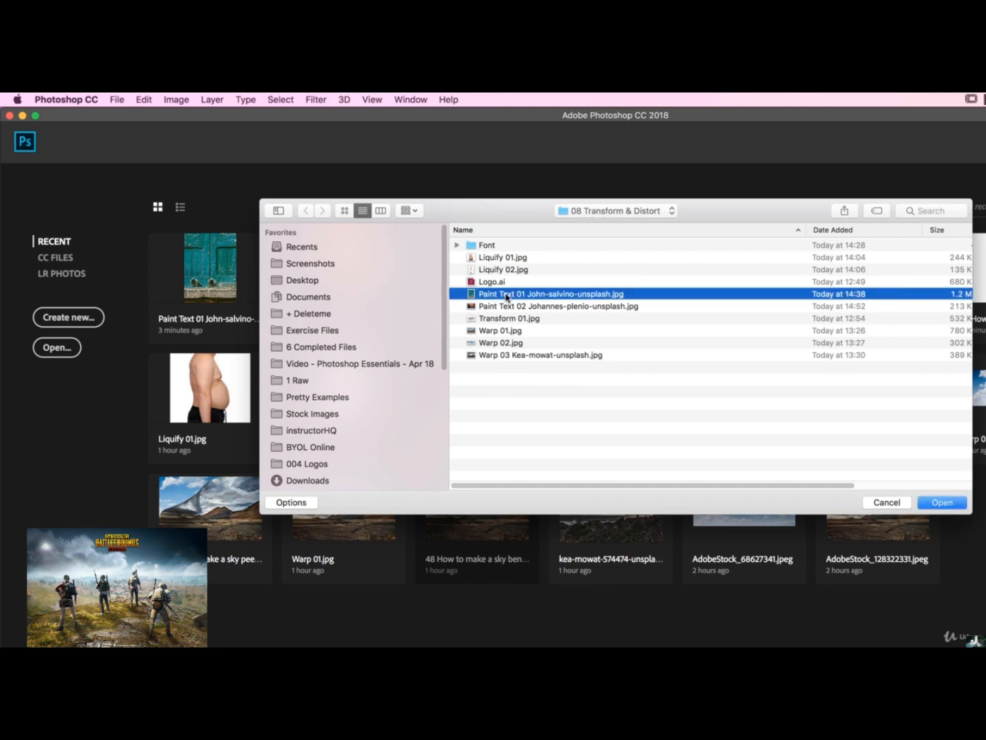
{"action": "left_click", "coordinate": [937, 502]}
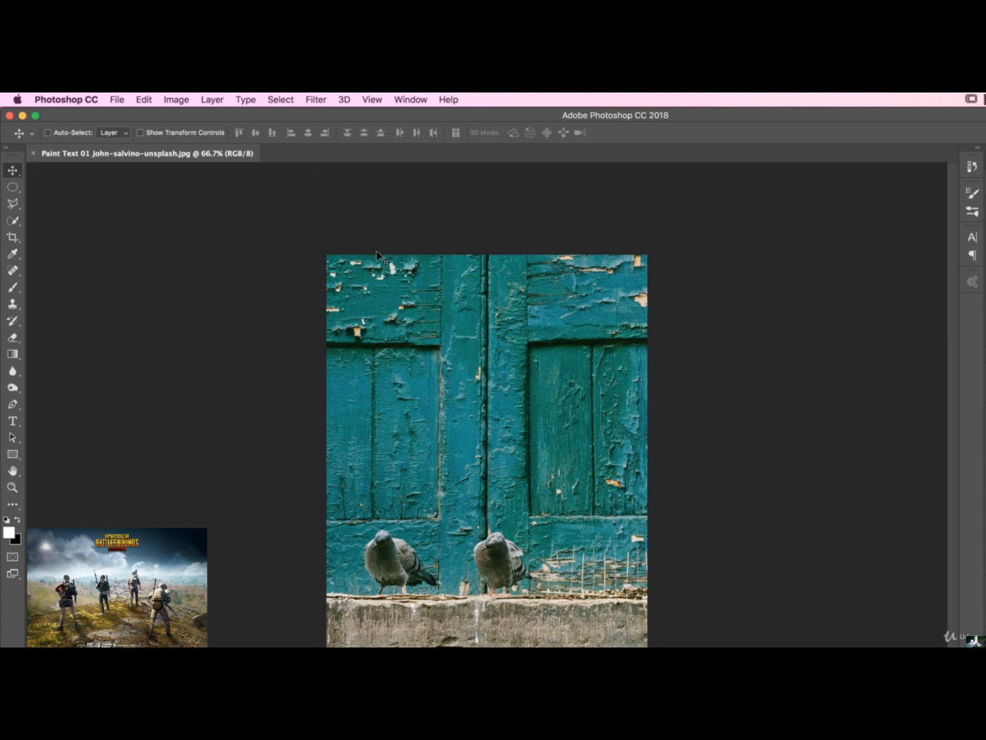
Step: Apply a Median noise filter with a radius of 16 pixels to the door photo
{"action": "left_click", "coordinate": [316, 100]}
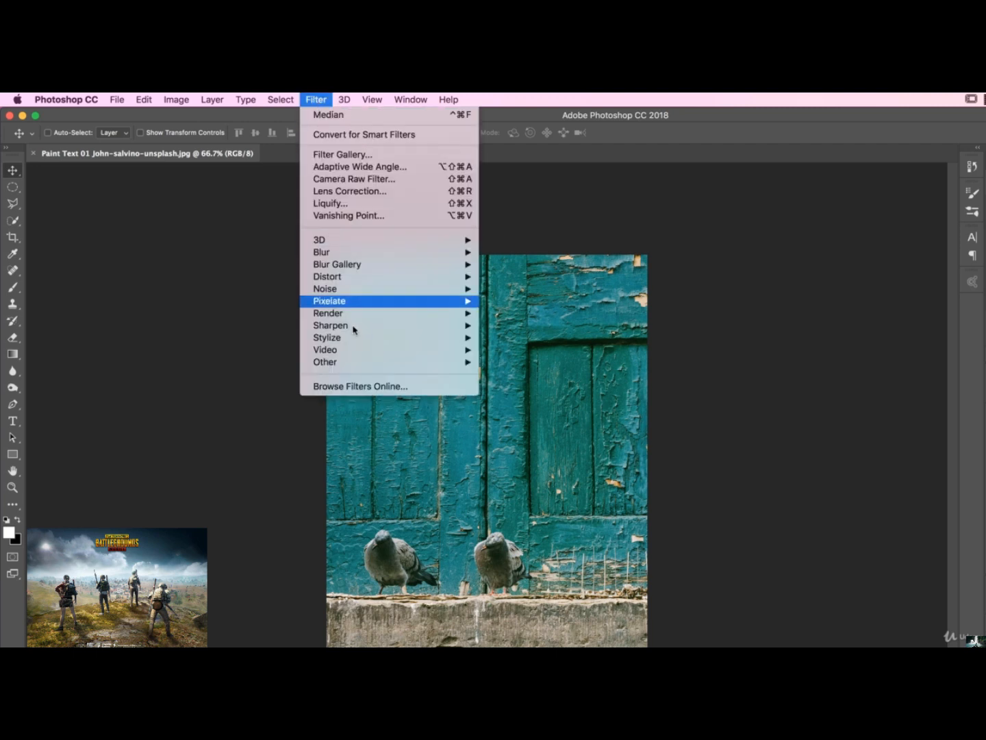
{"action": "mouse_move", "coordinate": [361, 294]}
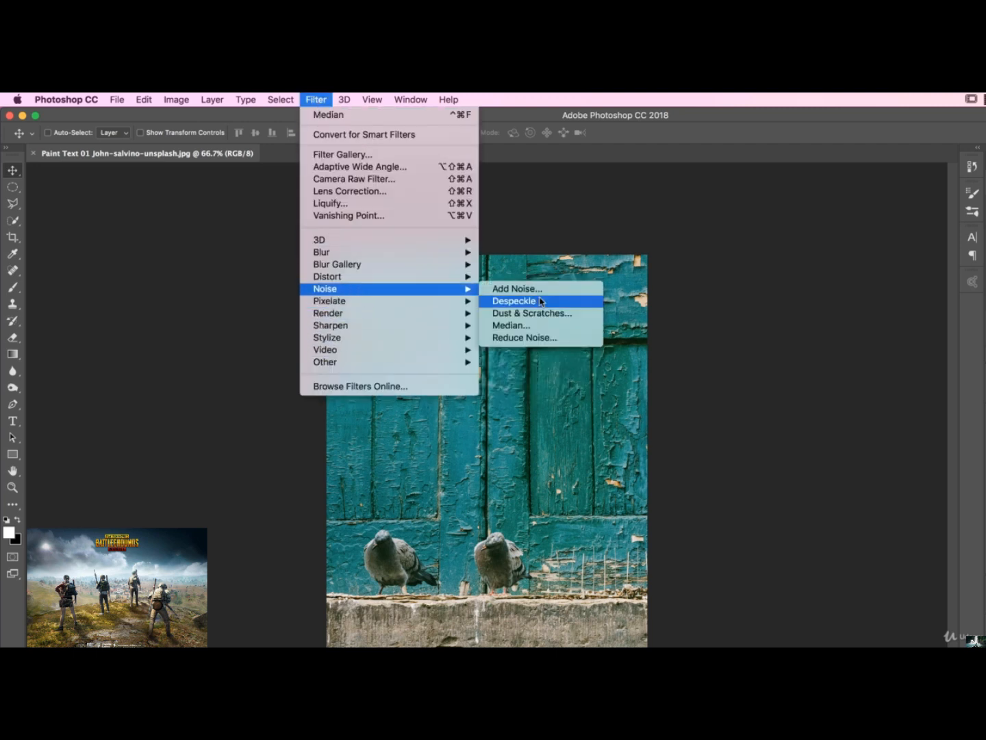
{"action": "left_click", "coordinate": [552, 329]}
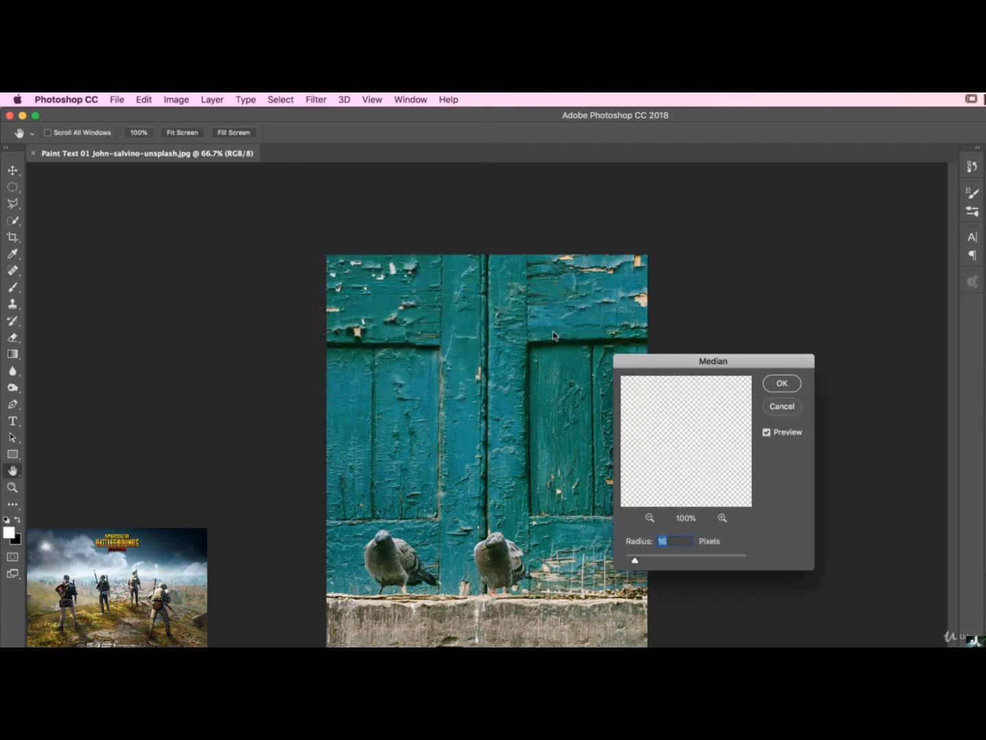
{"action": "mouse_move", "coordinate": [649, 559]}
{"action": "left_mouse_down"}
{"action": "mouse_move", "coordinate": [667, 562]}
{"action": "mouse_move", "coordinate": [637, 562]}
{"action": "left_mouse_up"}
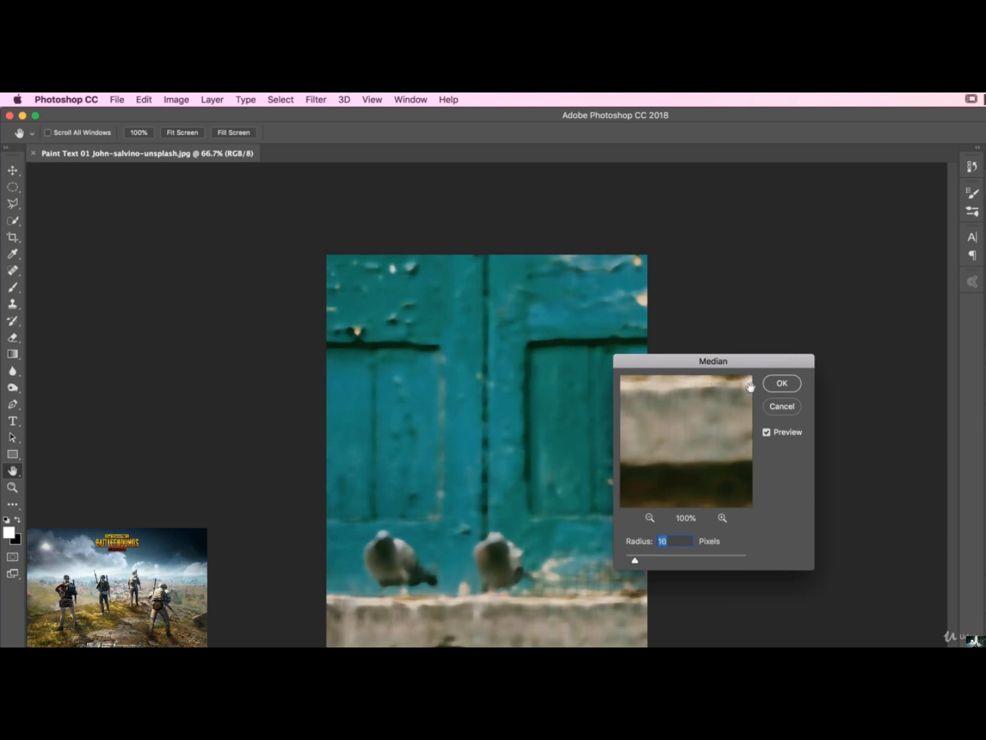
{"action": "left_click", "coordinate": [780, 385]}
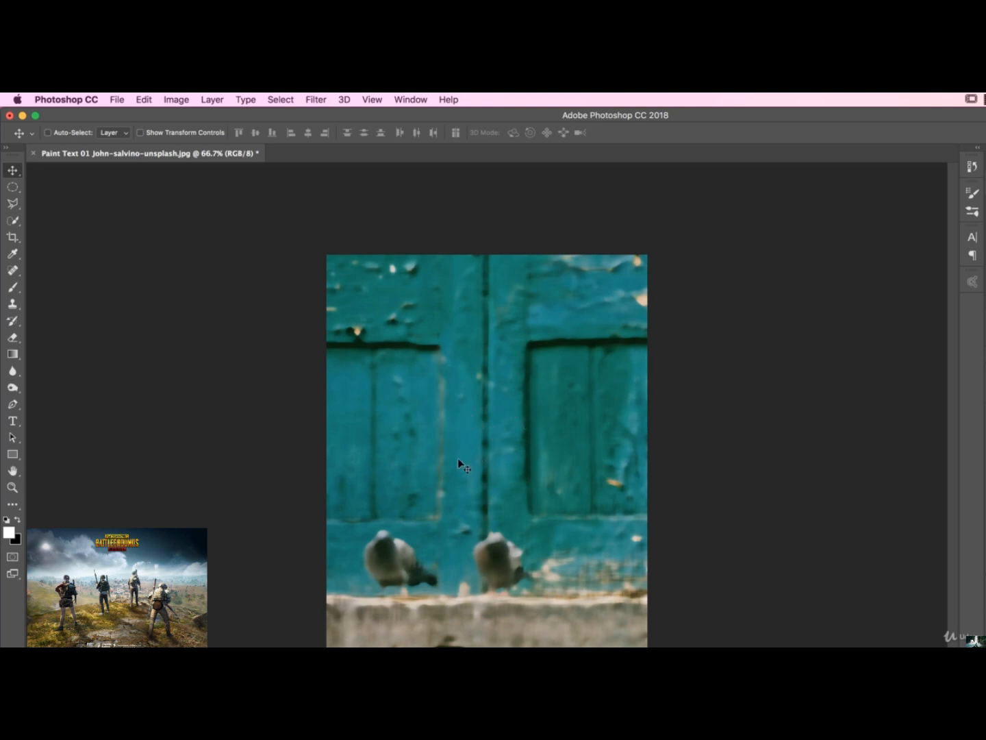
Step: Add a white letter G in Remachine Script at 1000 pt and move it to the middle of the door
{"action": "left_click", "coordinate": [21, 424]}
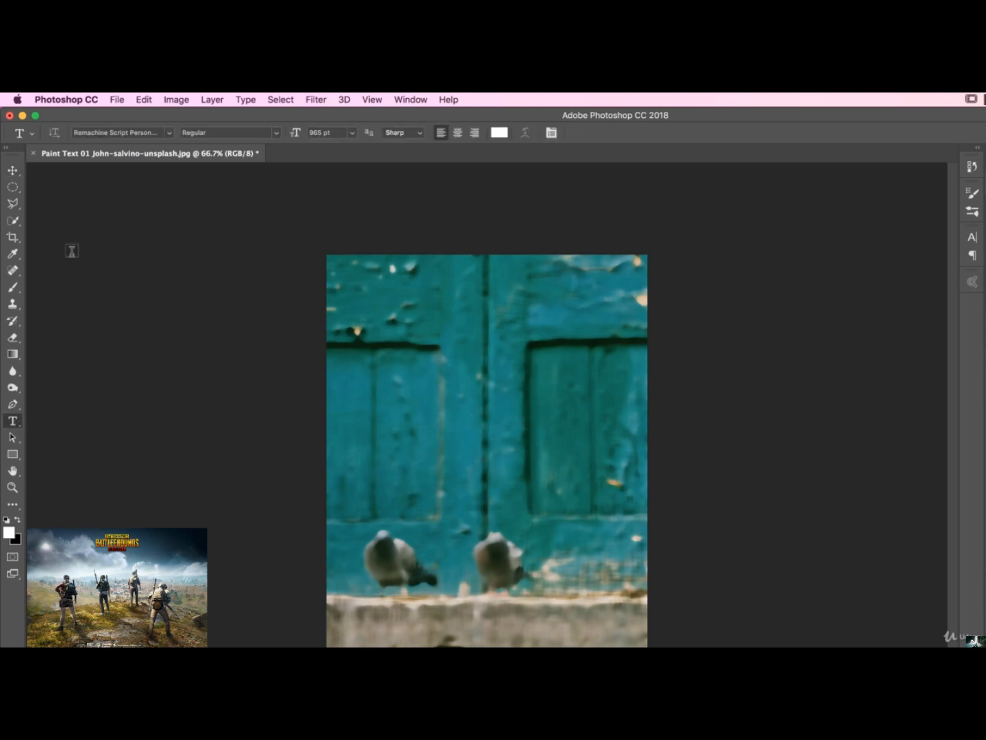
{"action": "left_click", "coordinate": [327, 132]}
{"action": "type", "text": "9"}
{"action": "left_click", "coordinate": [444, 438]}
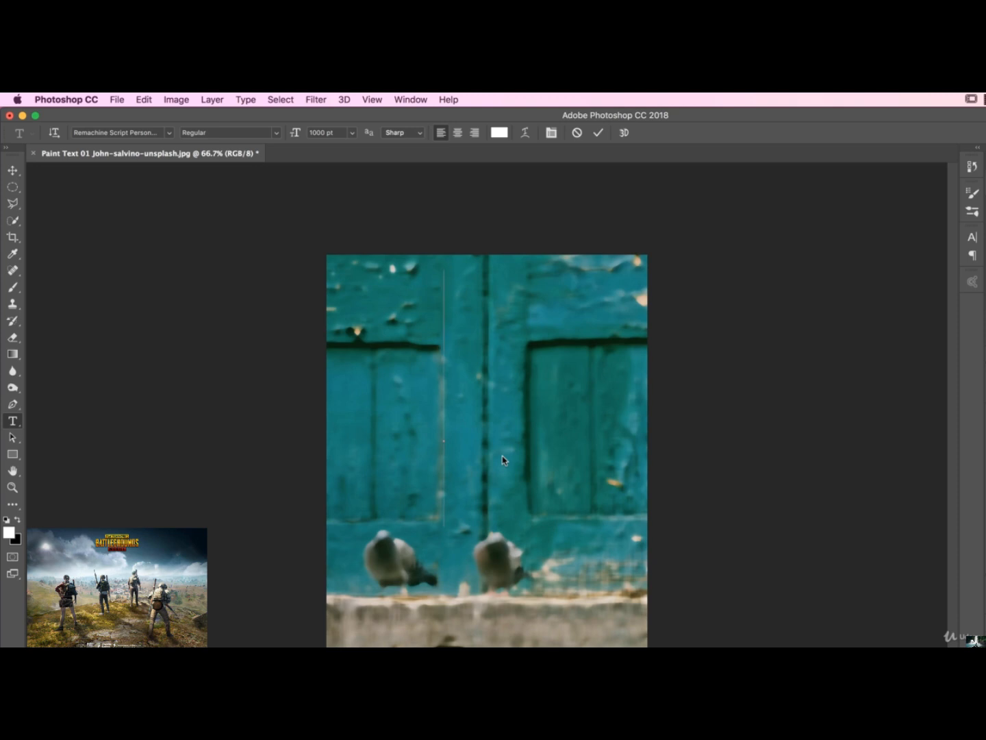
{"action": "type", "text": "G"}
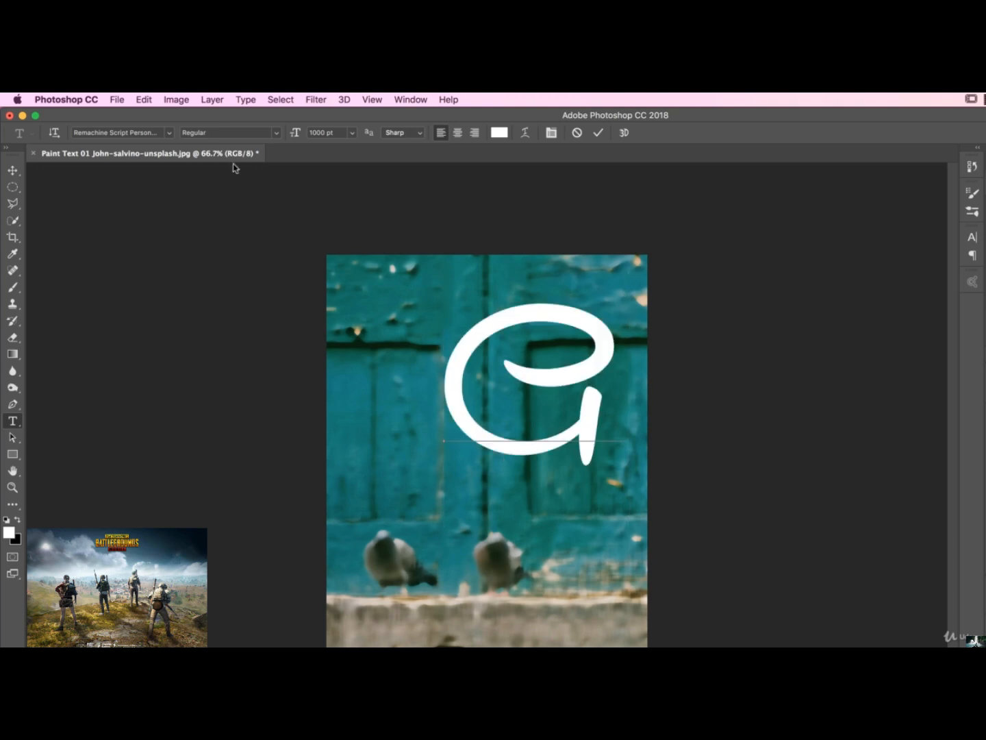
{"action": "left_click", "coordinate": [12, 170]}
{"action": "left_click_drag", "start_coordinate": [568, 374], "coordinate": [525, 420]}
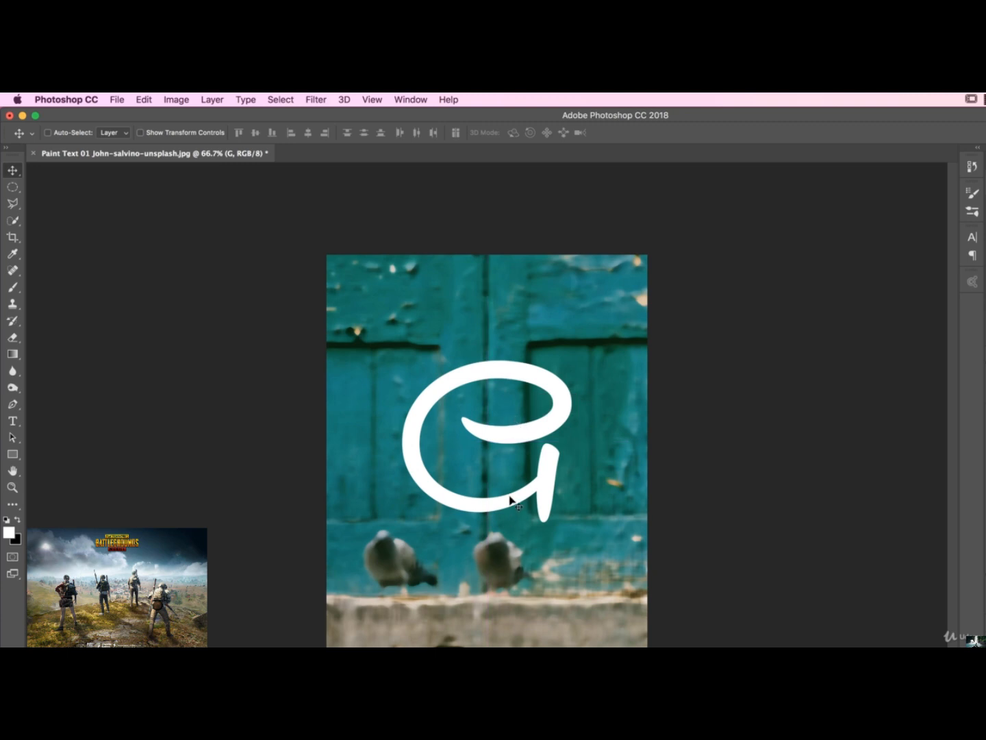
Step: Switch to Finder and check RemachineScript_Personal_Use.ttf and its license text in the Font folder of 08 Transform & Distort
{"action": "key", "text": "super"}
{"action": "key", "text": "super+Tab"}
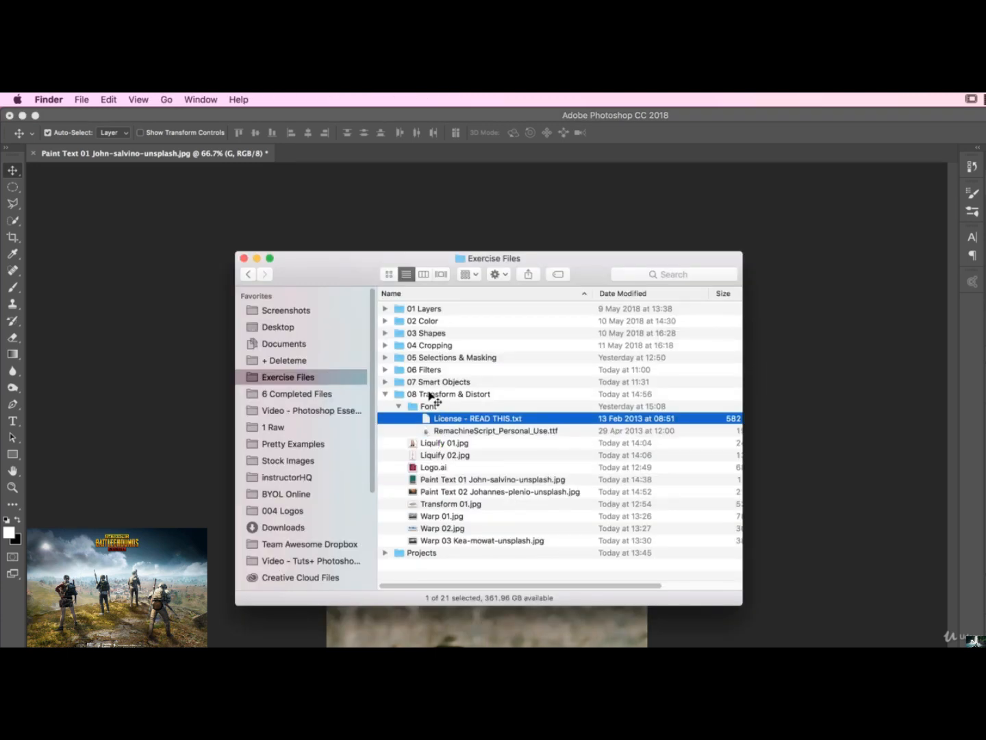
{"action": "left_click", "coordinate": [432, 395]}
{"action": "left_click", "coordinate": [436, 408]}
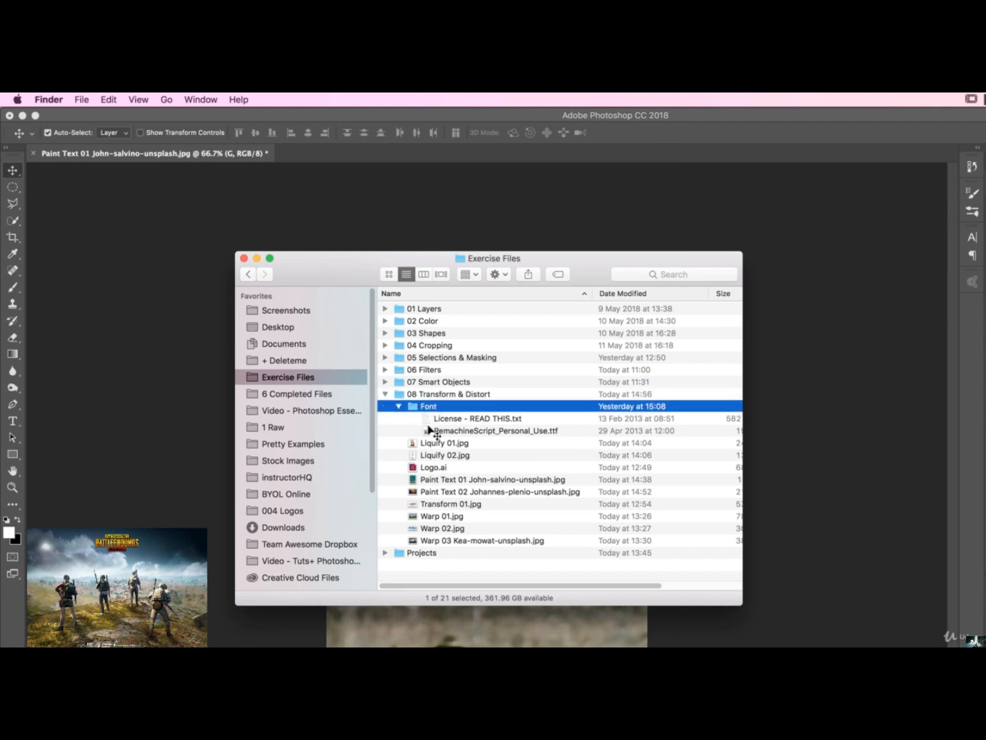
{"action": "left_click", "coordinate": [457, 432]}
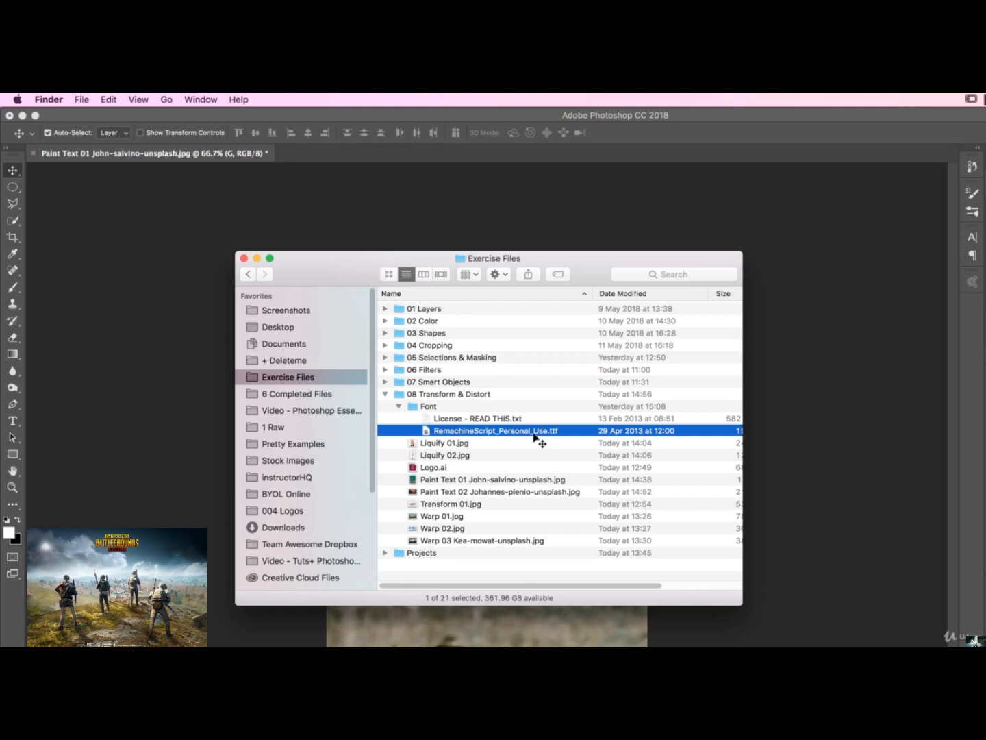
{"action": "left_click", "coordinate": [477, 418]}
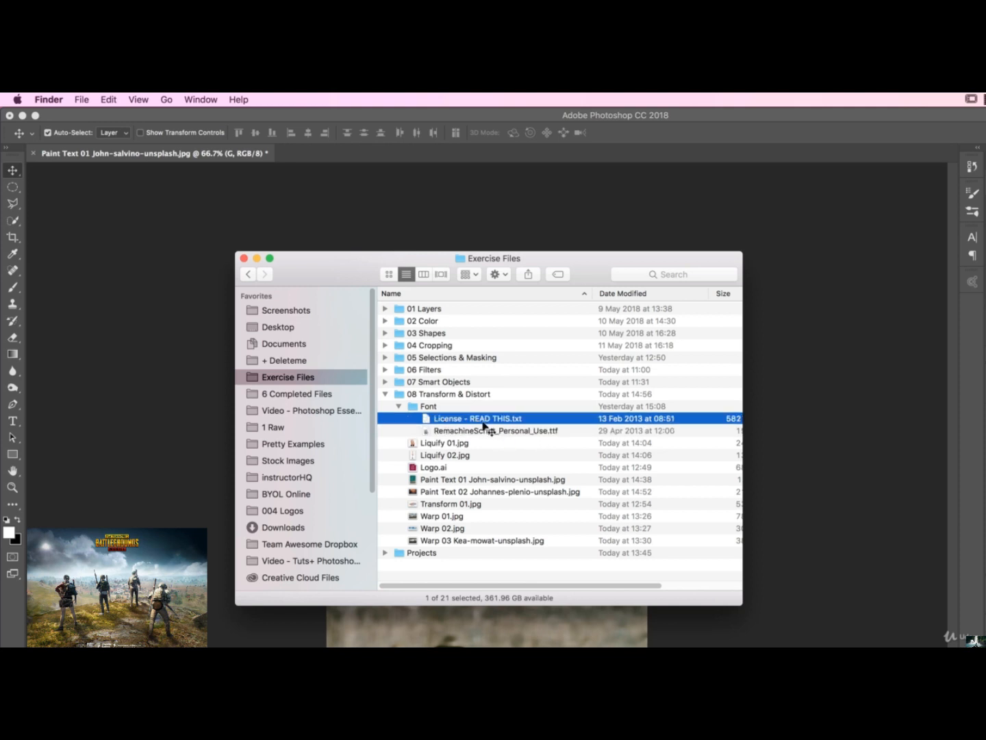
{"action": "left_click", "coordinate": [799, 462]}
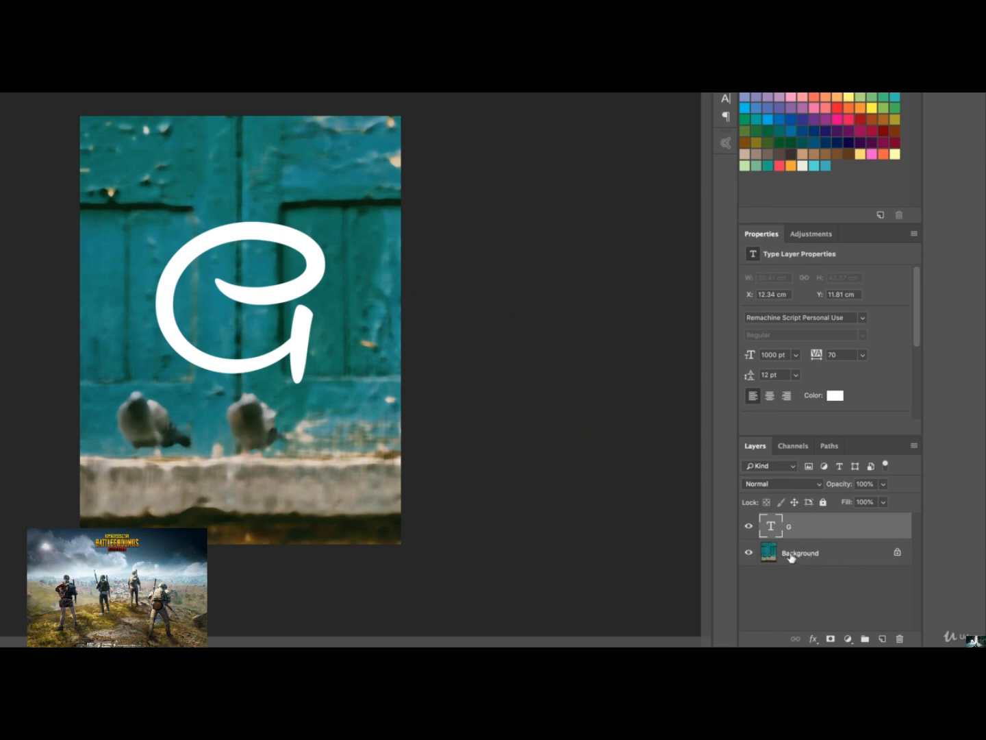
Step: Convert the Background into a regular layer named Green
{"action": "left_click_drag", "start_coordinate": [791, 557], "coordinate": [811, 553]}
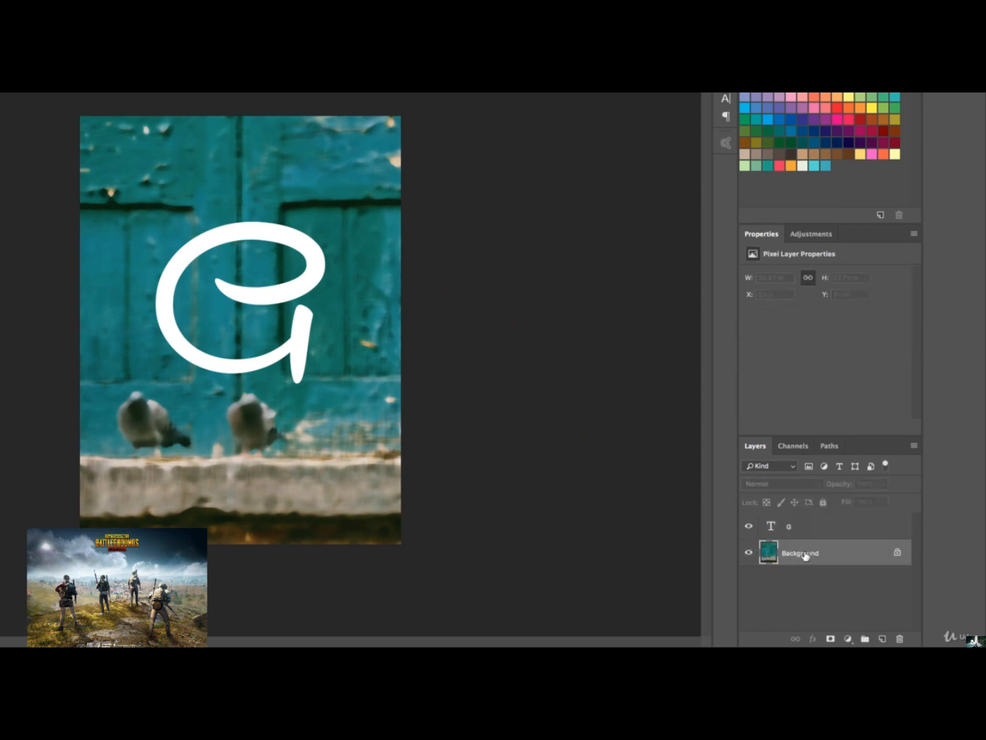
{"action": "double_click", "coordinate": [804, 555]}
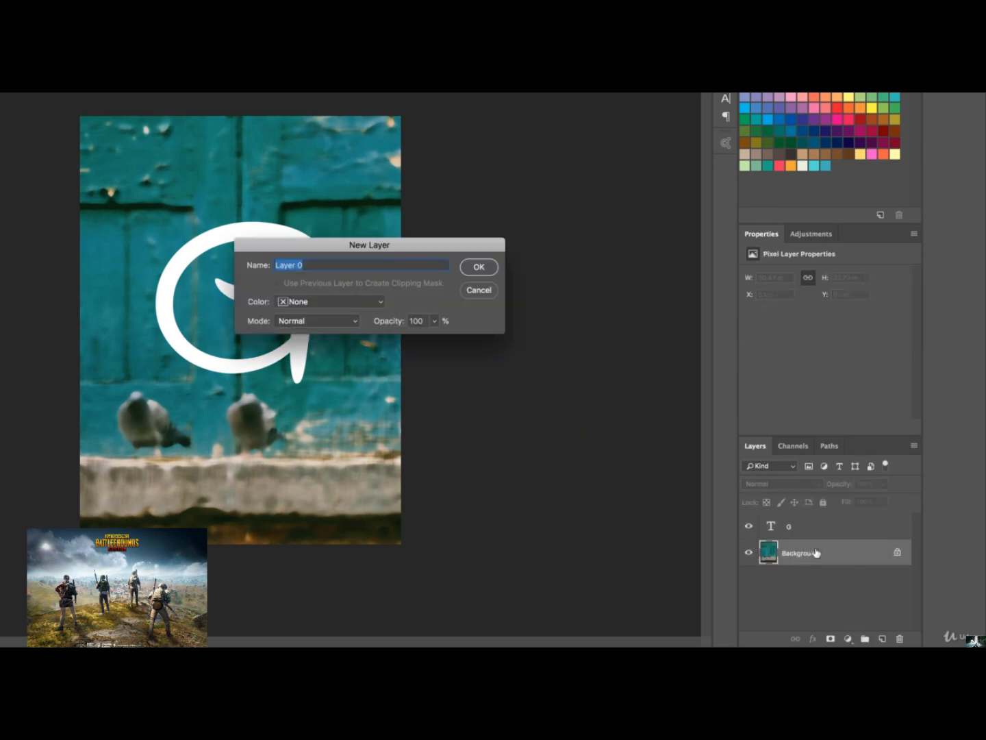
{"action": "type", "text": "Green"}
{"action": "key", "text": "Return"}
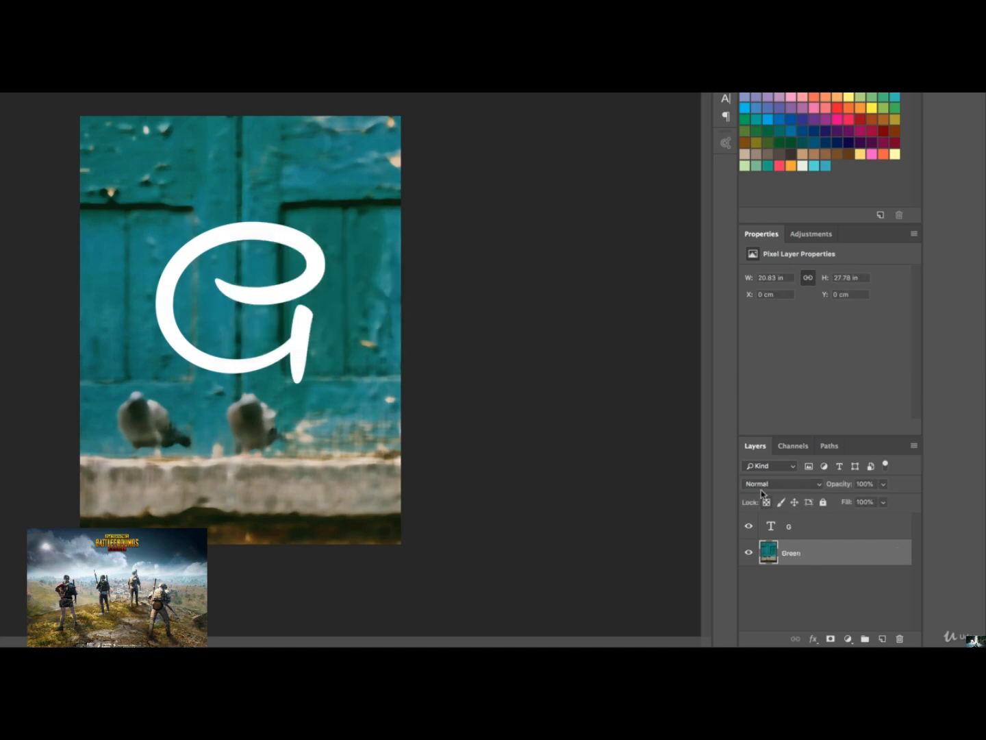
Step: Place the Green layer above the G text layer, clip it to the letter, and reposition the door photo inside the letter
{"action": "left_click_drag", "start_coordinate": [785, 550], "coordinate": [788, 526]}
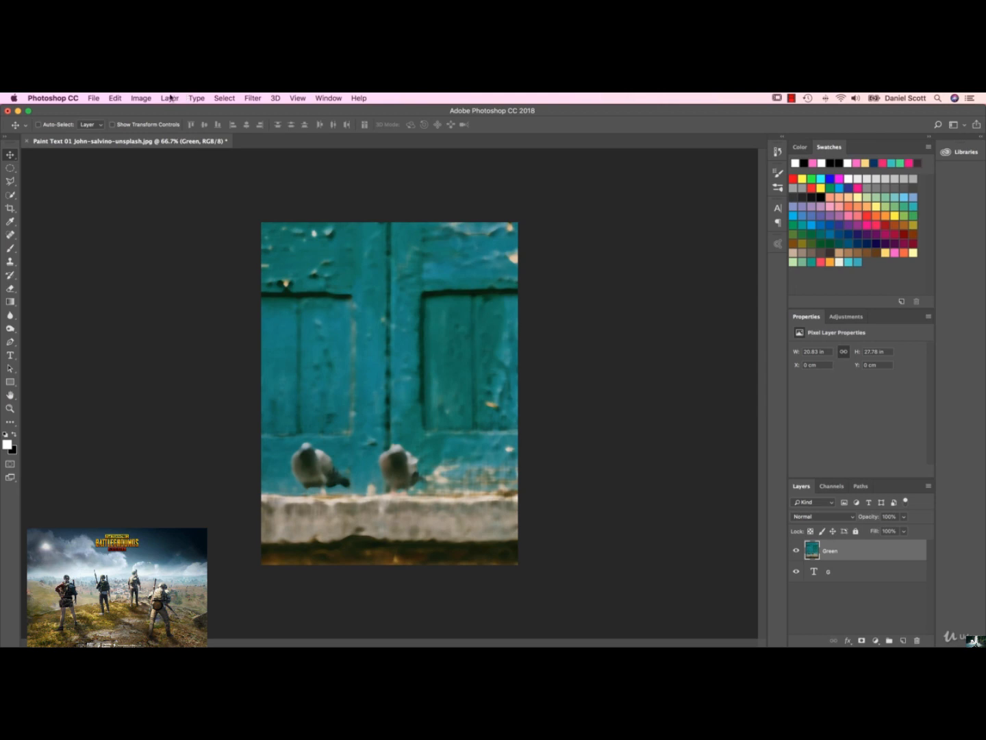
{"action": "left_click", "coordinate": [170, 98]}
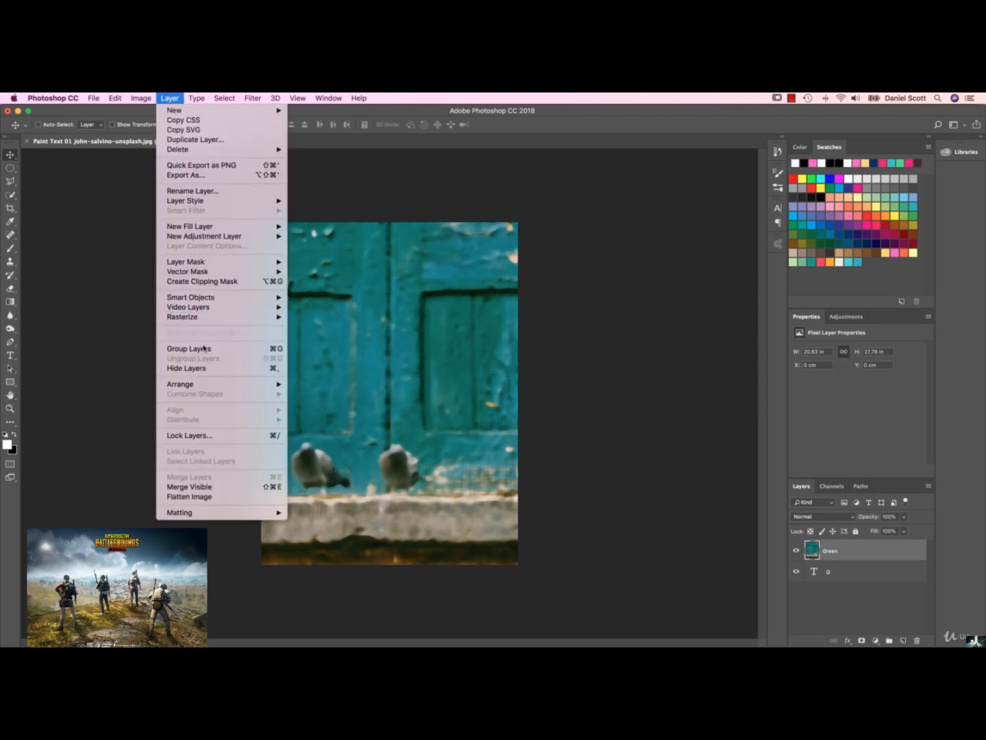
{"action": "left_click", "coordinate": [196, 281]}
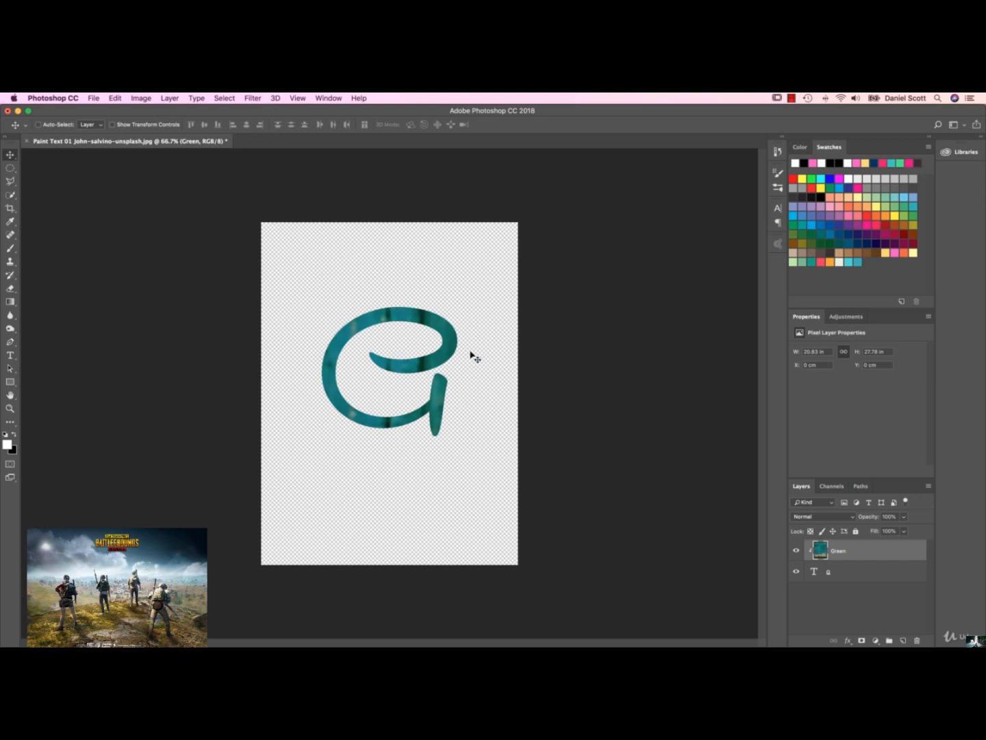
{"action": "left_click_drag", "start_coordinate": [474, 357], "coordinate": [493, 398]}
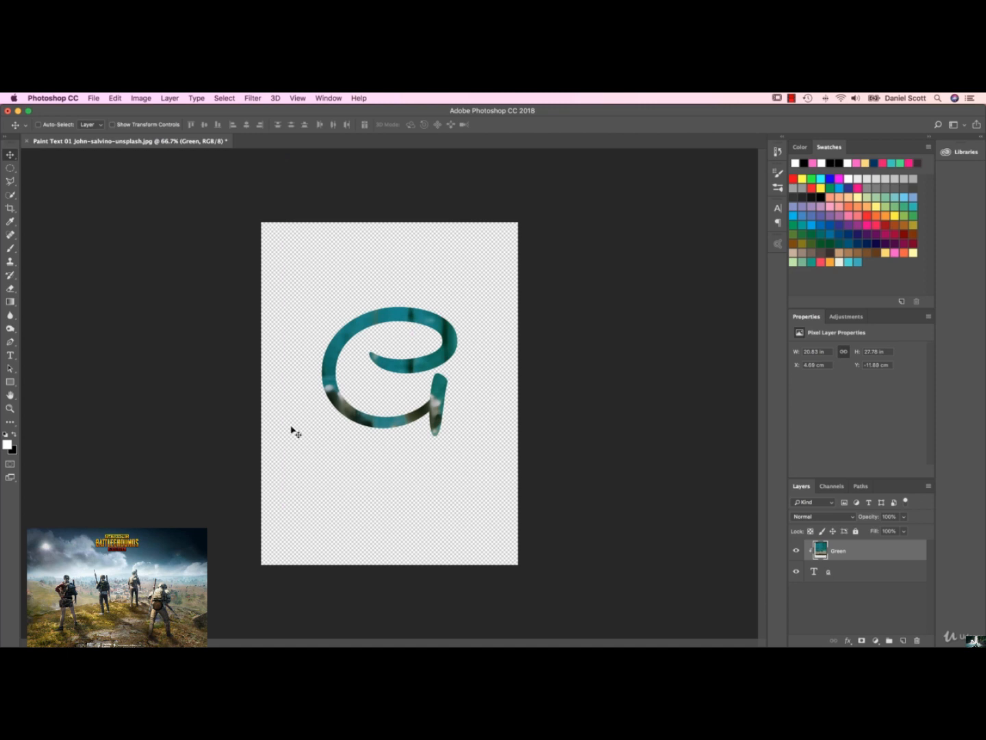
Step: Merge the clipped Green layer and the G text layer into one layer
{"action": "left_click", "coordinate": [856, 572], "text": "shift"}
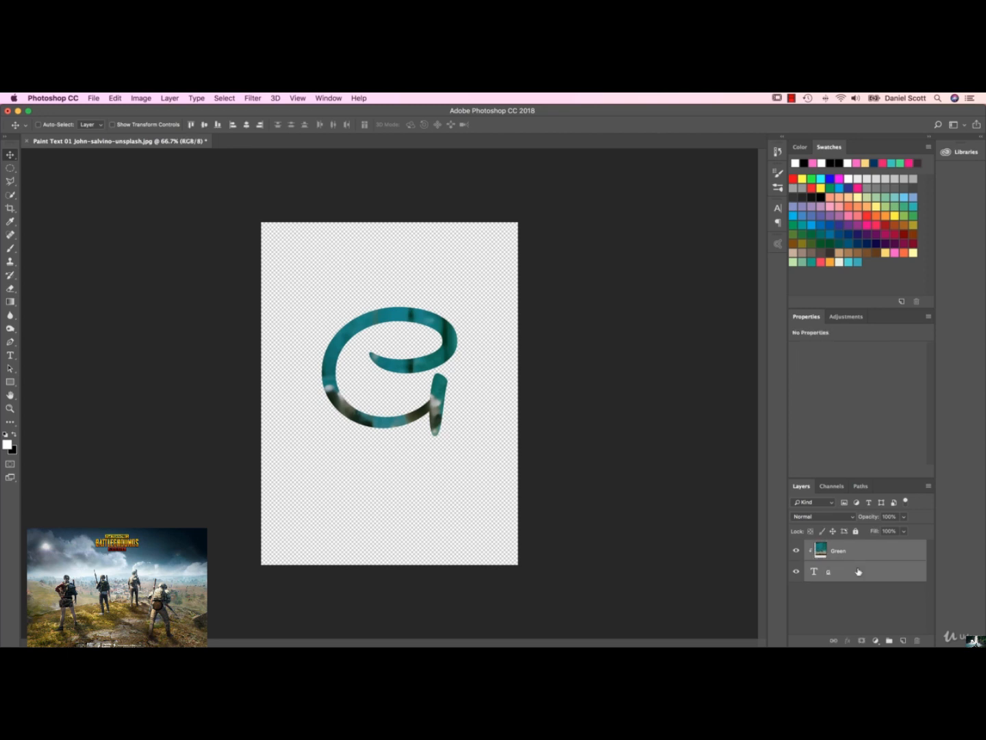
{"action": "left_click", "coordinate": [857, 552]}
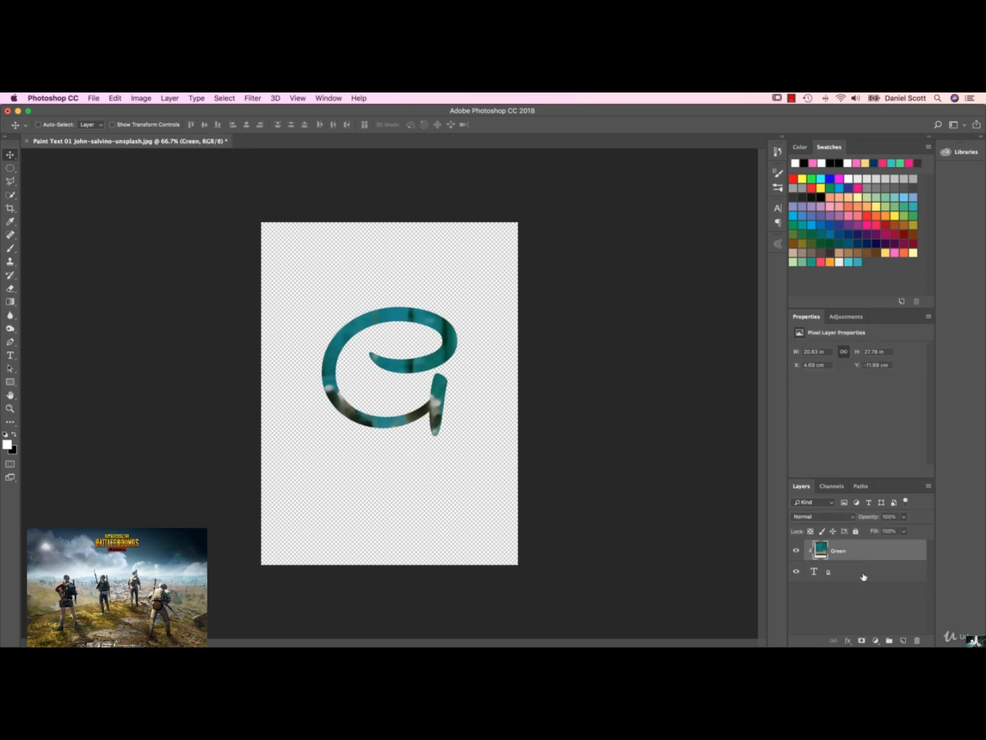
{"action": "left_click", "coordinate": [864, 577], "text": "shift"}
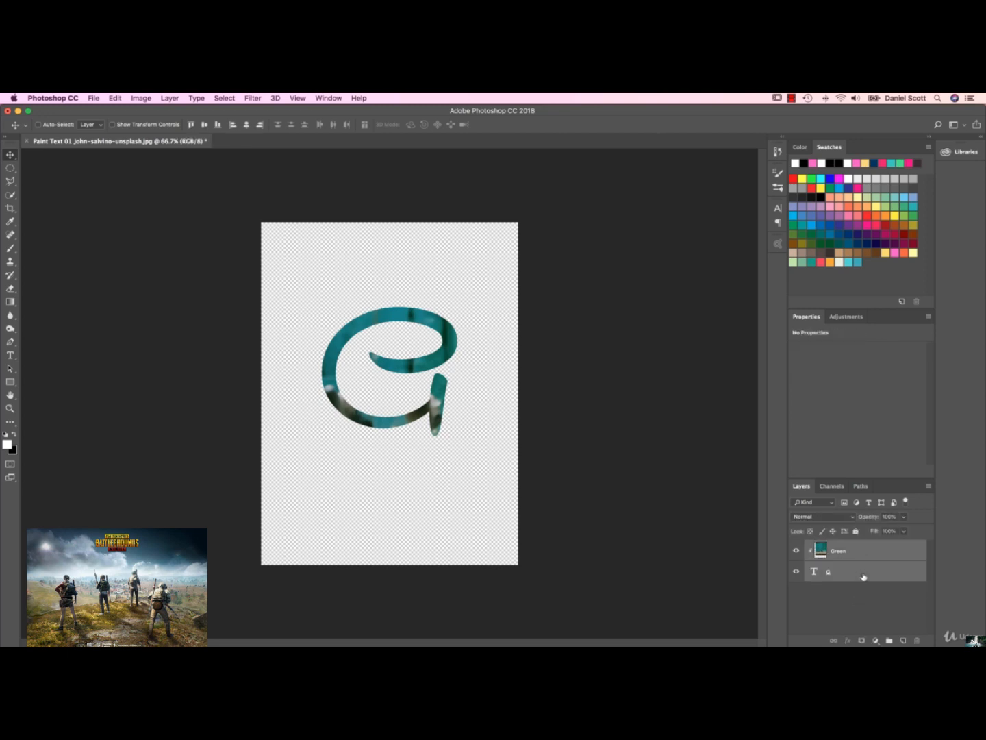
{"action": "left_click", "coordinate": [929, 488]}
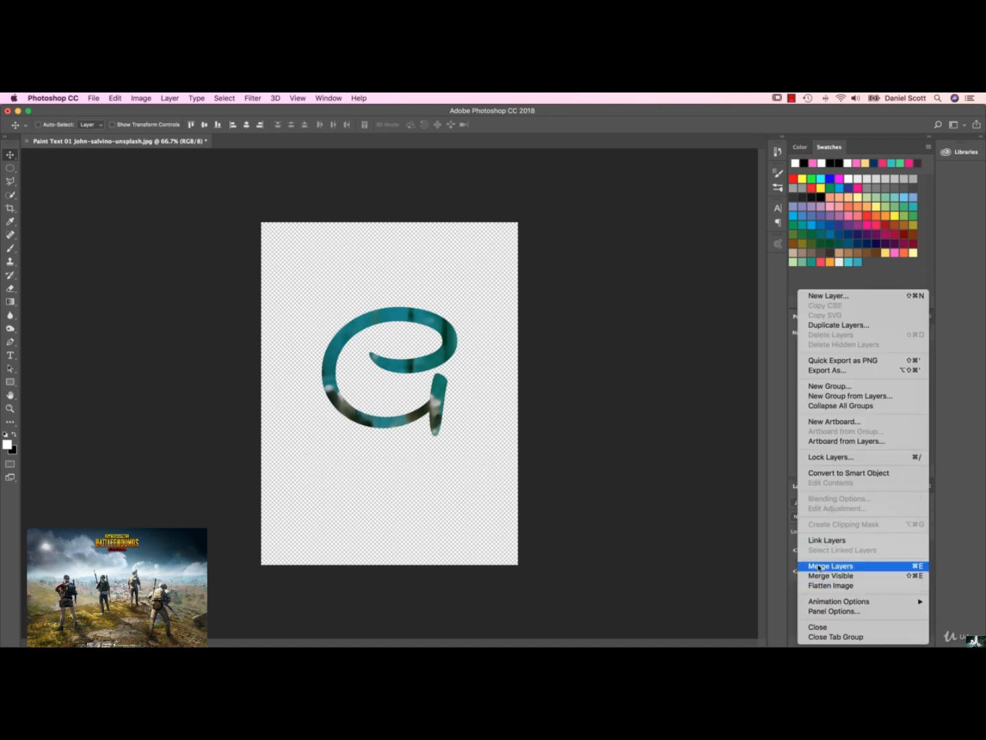
{"action": "left_click", "coordinate": [824, 567]}
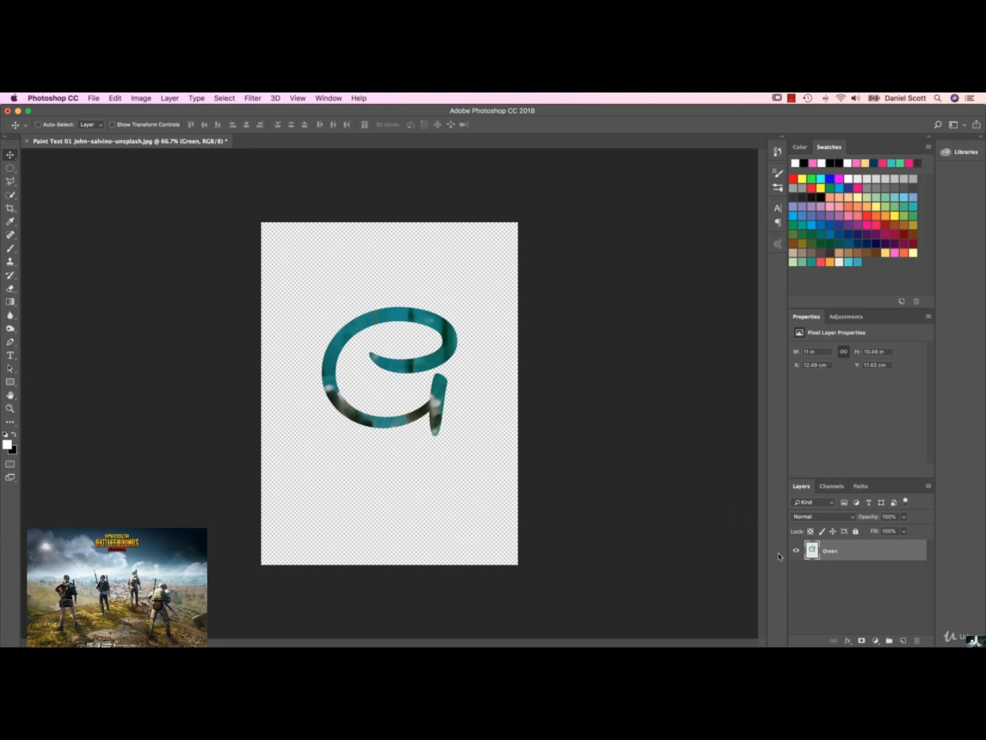
Step: Add a new layer filled with Black and place it beneath the Green layer as the backdrop
{"action": "left_click", "coordinate": [904, 641]}
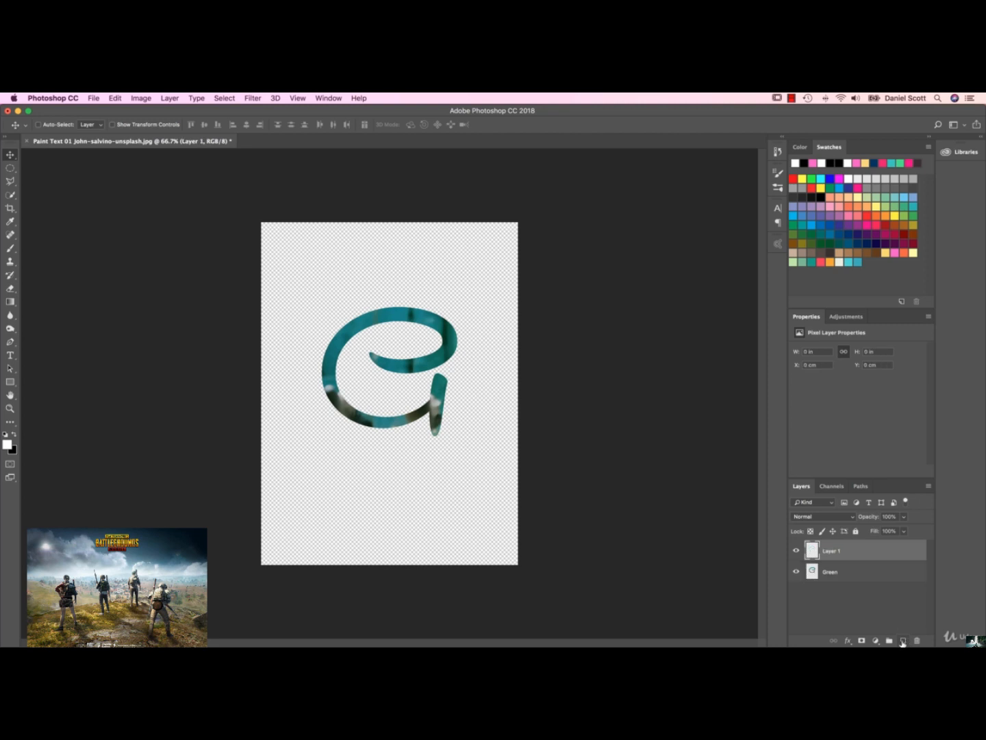
{"action": "left_click", "coordinate": [114, 97]}
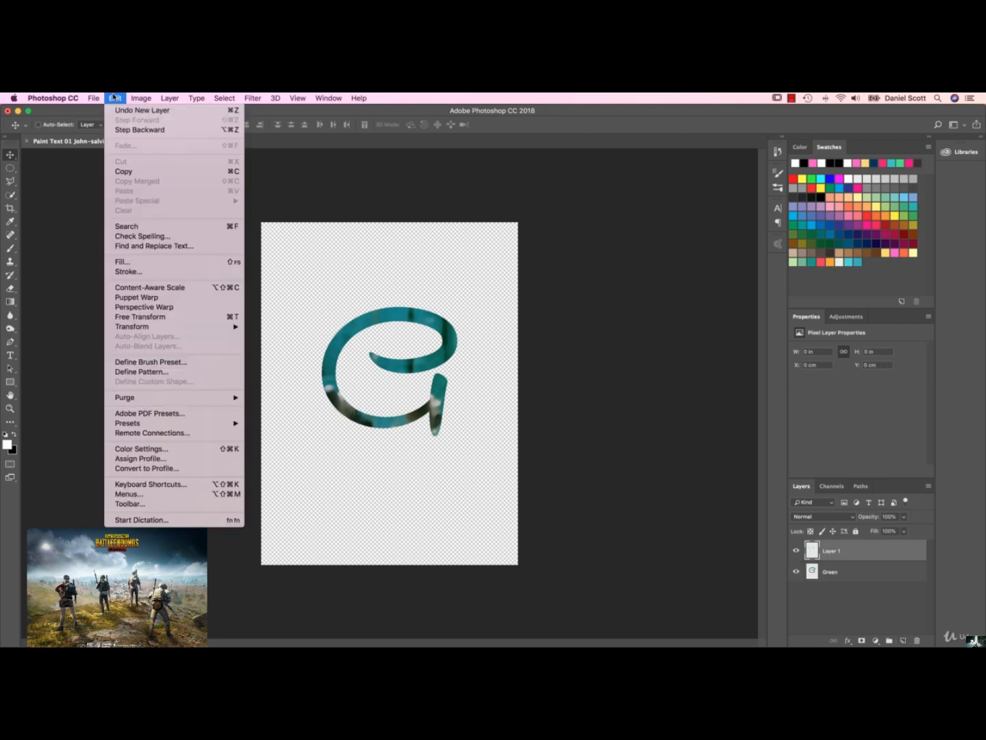
{"action": "left_click", "coordinate": [168, 260]}
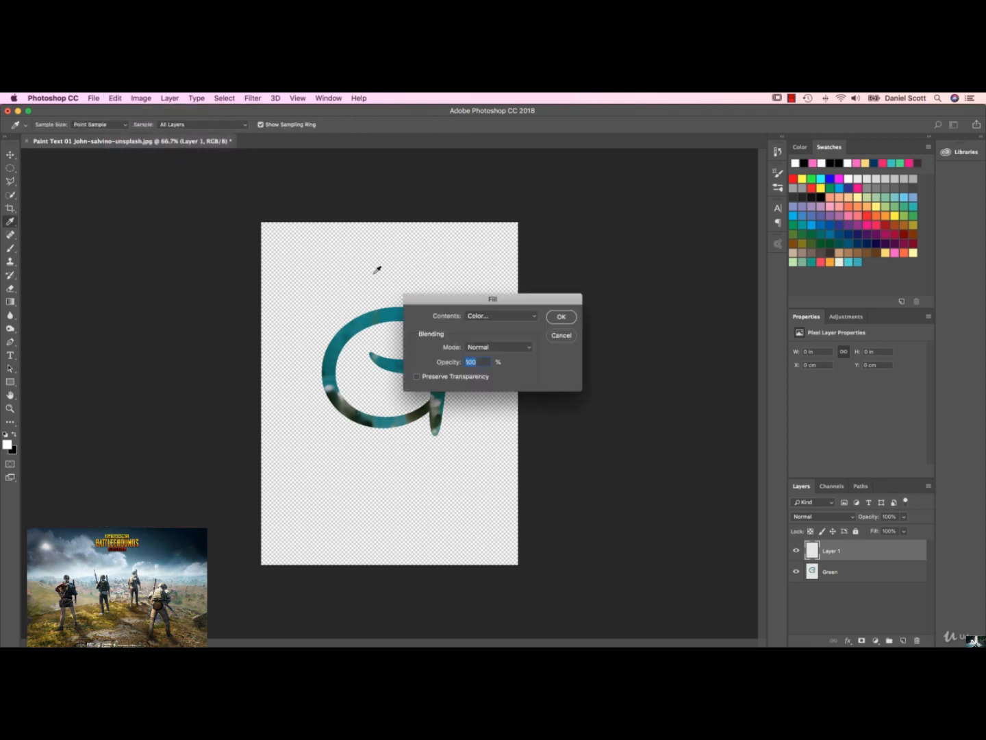
{"action": "left_click", "coordinate": [467, 317]}
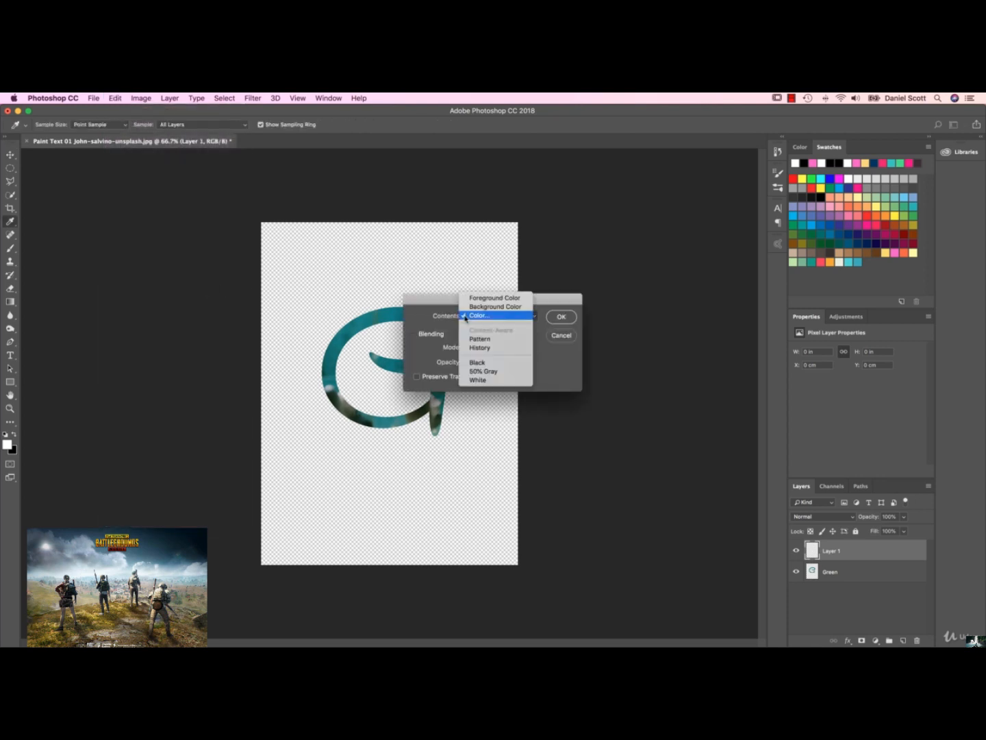
{"action": "left_click", "coordinate": [483, 362]}
{"action": "left_click", "coordinate": [564, 318]}
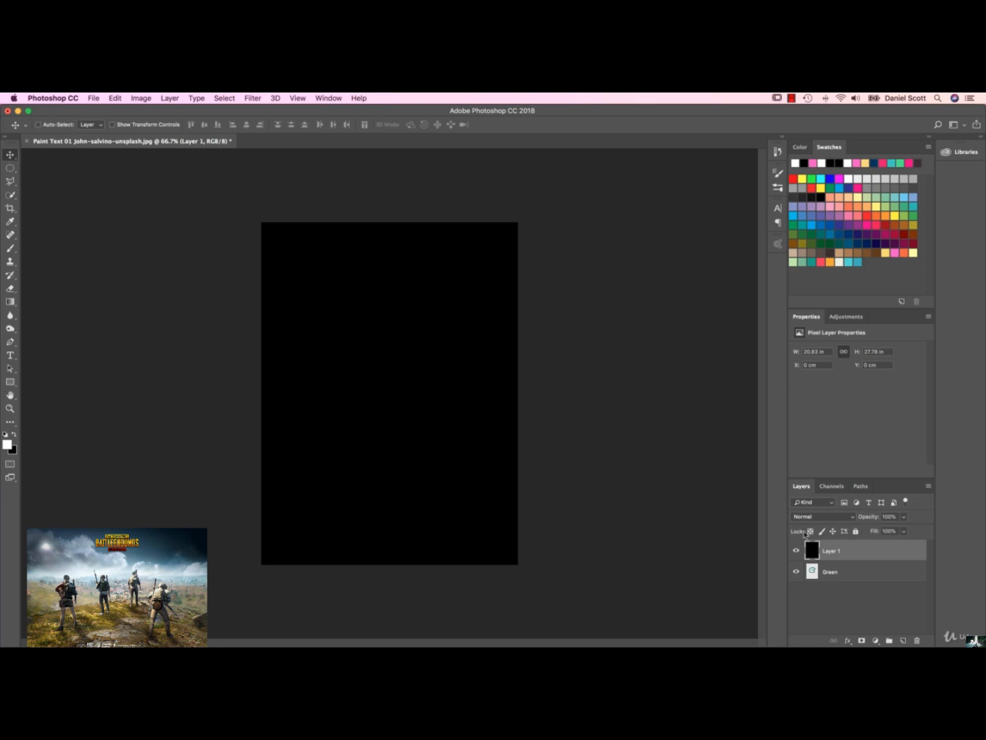
{"action": "left_click_drag", "start_coordinate": [830, 549], "coordinate": [832, 582]}
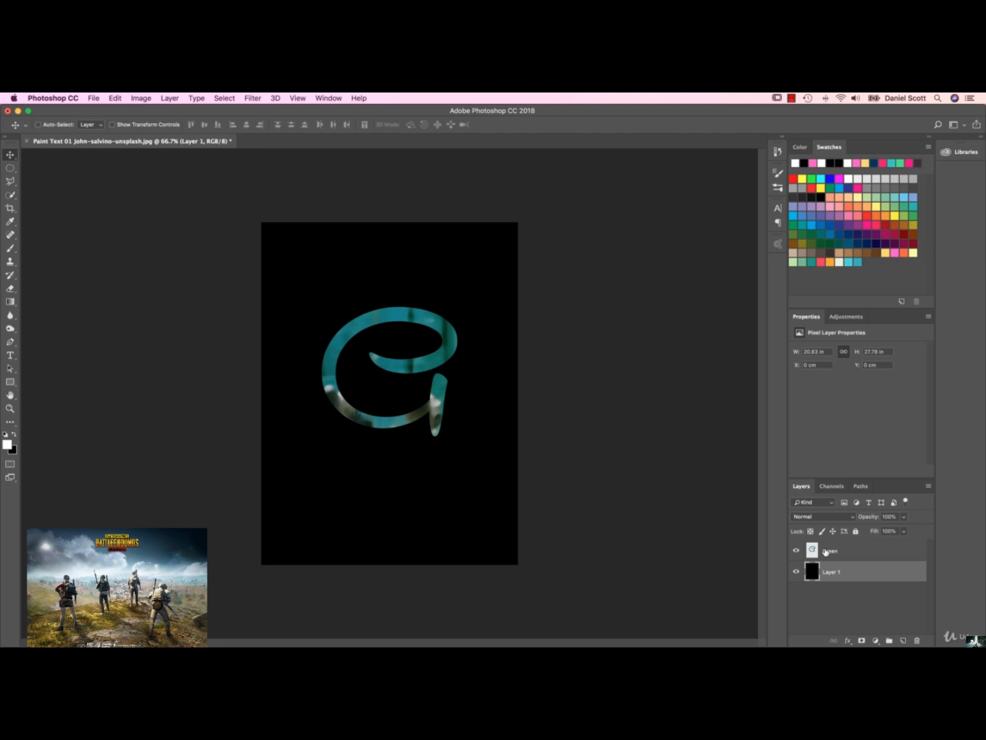
Step: Open the merged Green letter layer in the Liquify filter
{"action": "left_click", "coordinate": [829, 552]}
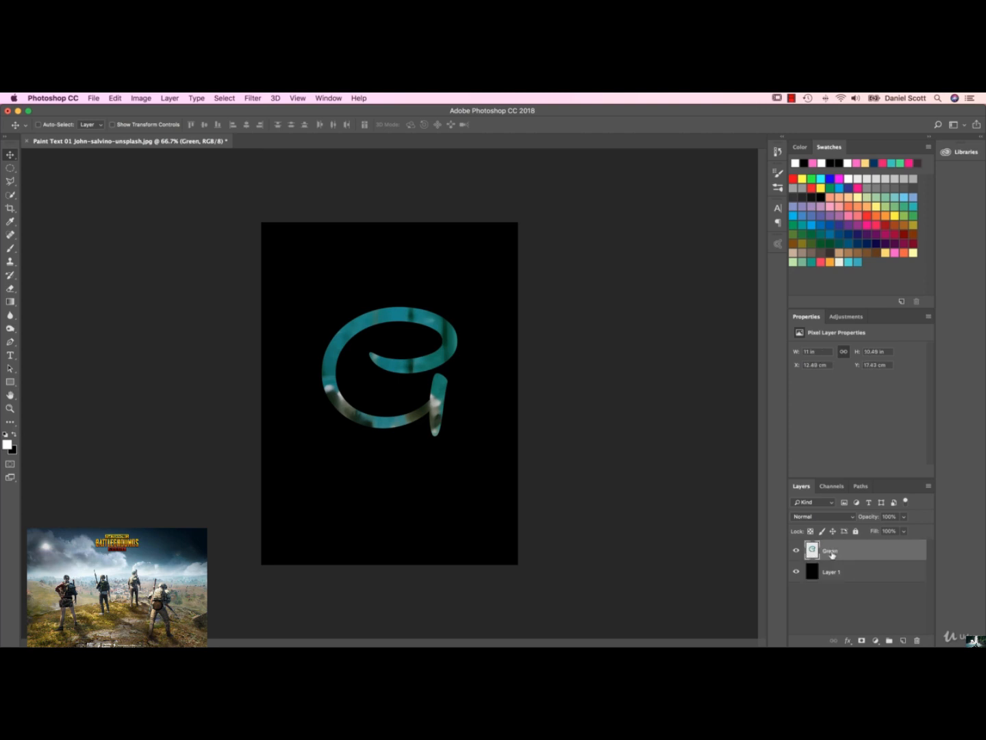
{"action": "key", "text": "super+equal"}
{"action": "key", "text": "super+equal"}
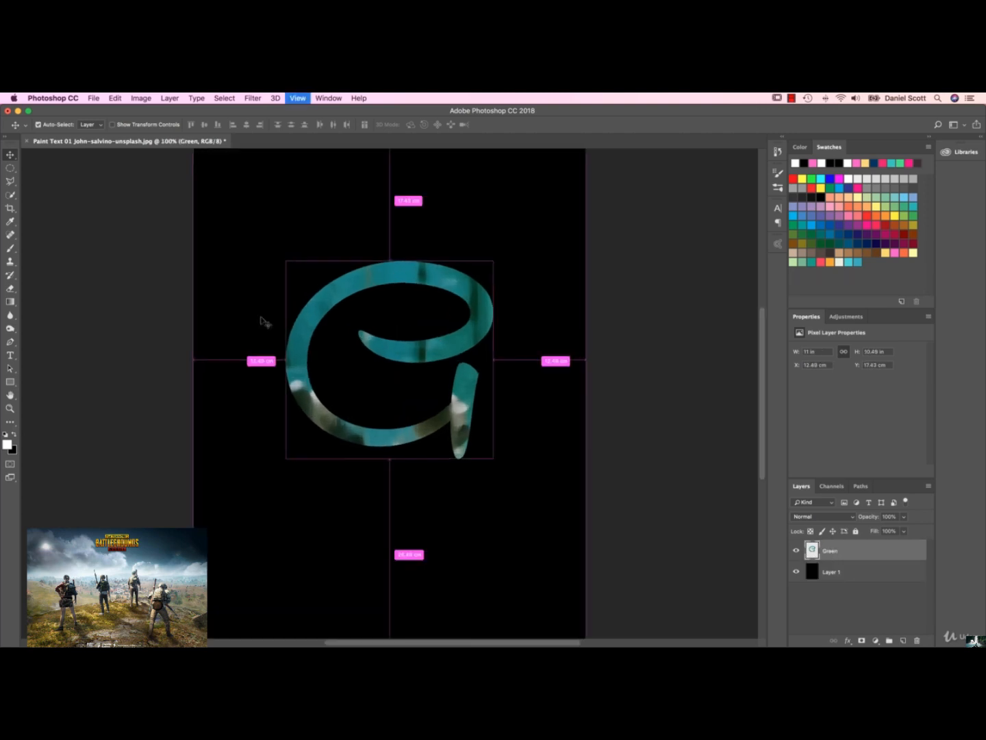
{"action": "key", "text": "super+minus"}
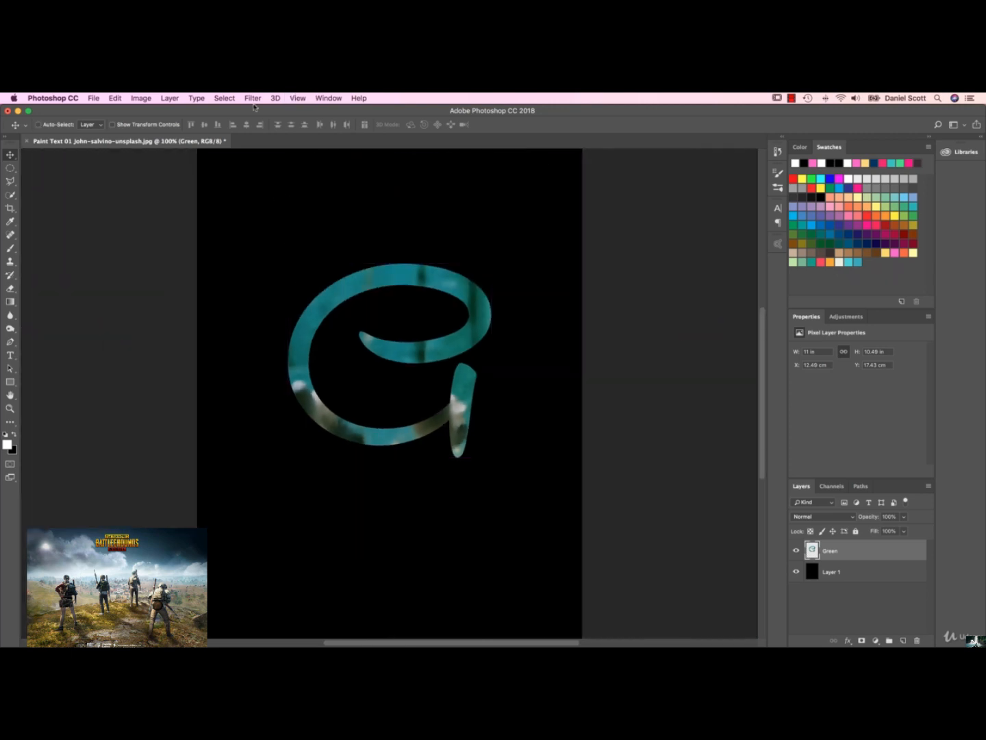
{"action": "left_click", "coordinate": [252, 98]}
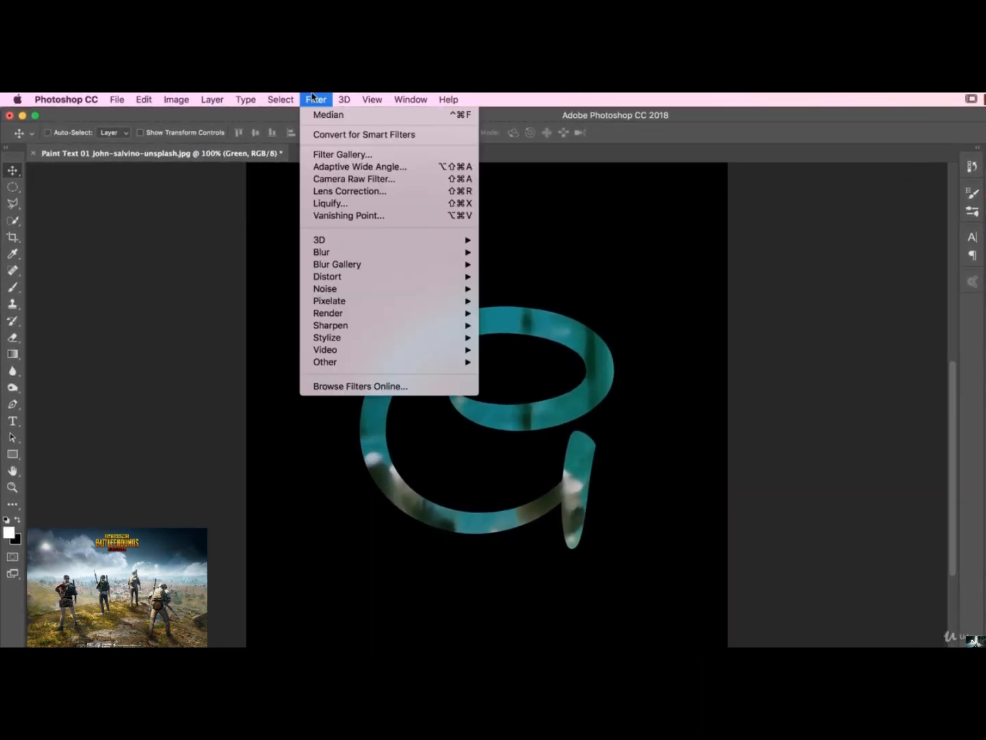
{"action": "left_click", "coordinate": [341, 203]}
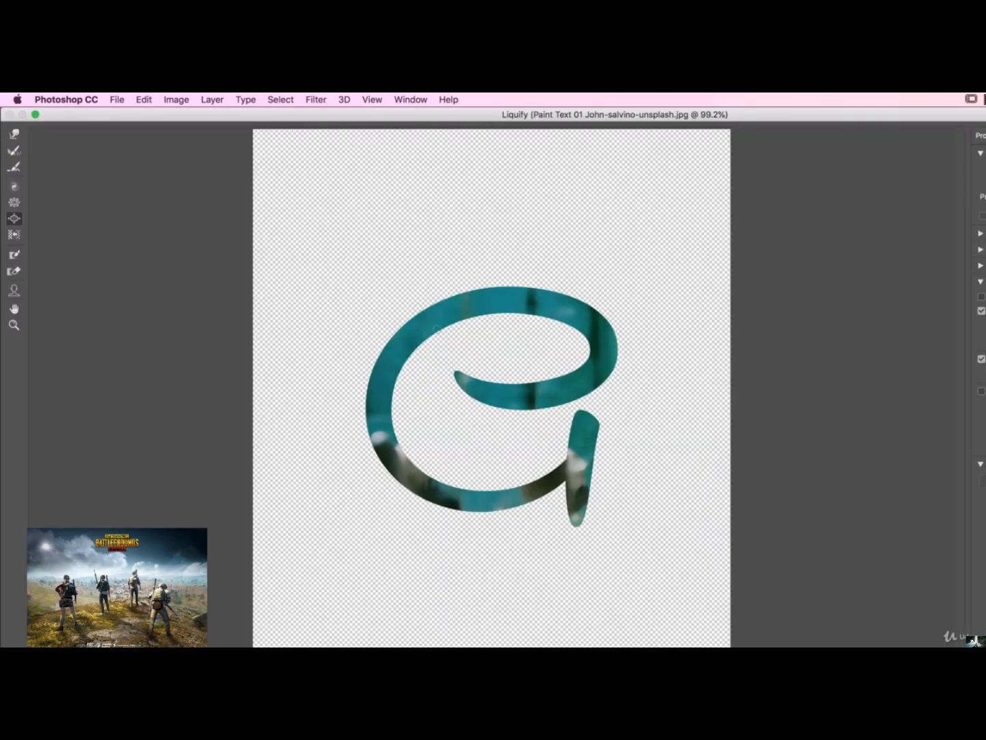
{"action": "key", "text": "super+plus"}
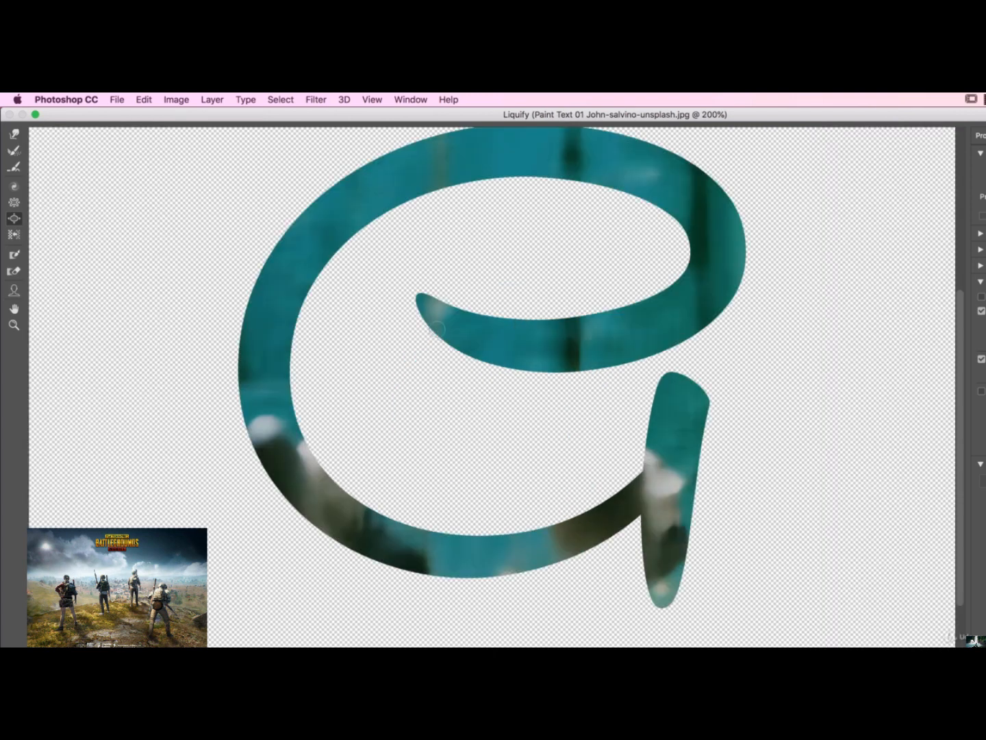
{"action": "left_click_drag", "start_coordinate": [470, 315], "coordinate": [499, 419]}
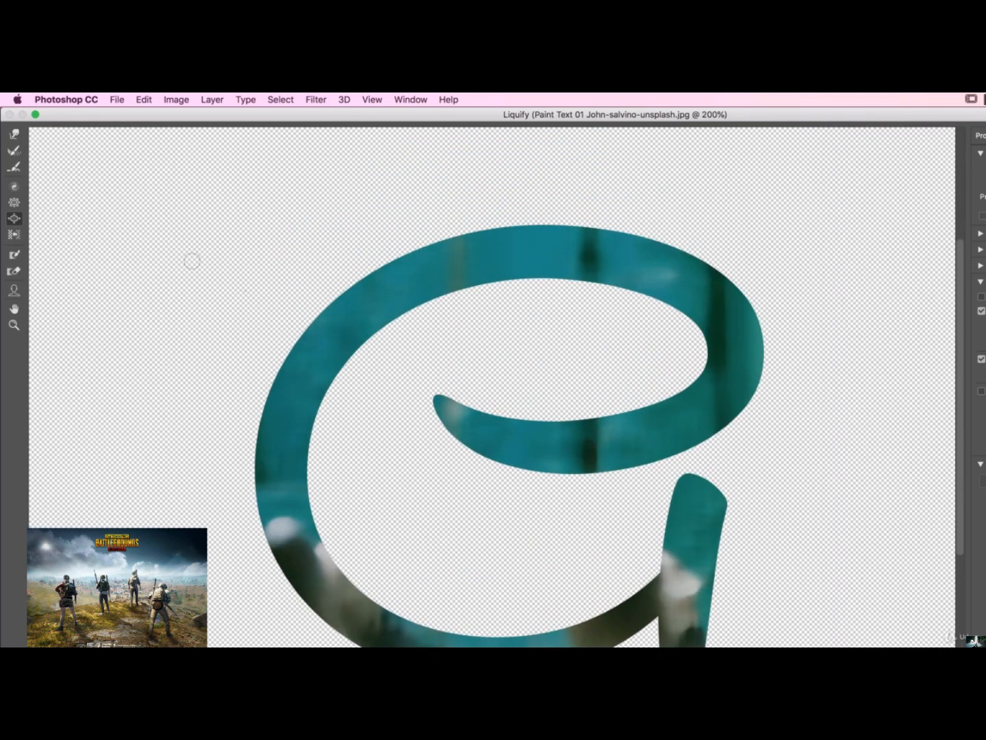
Step: Smear the colors along the curves and stem of the G with the Forward Warp tool at size 80 and pressure 100
{"action": "left_click", "coordinate": [14, 136]}
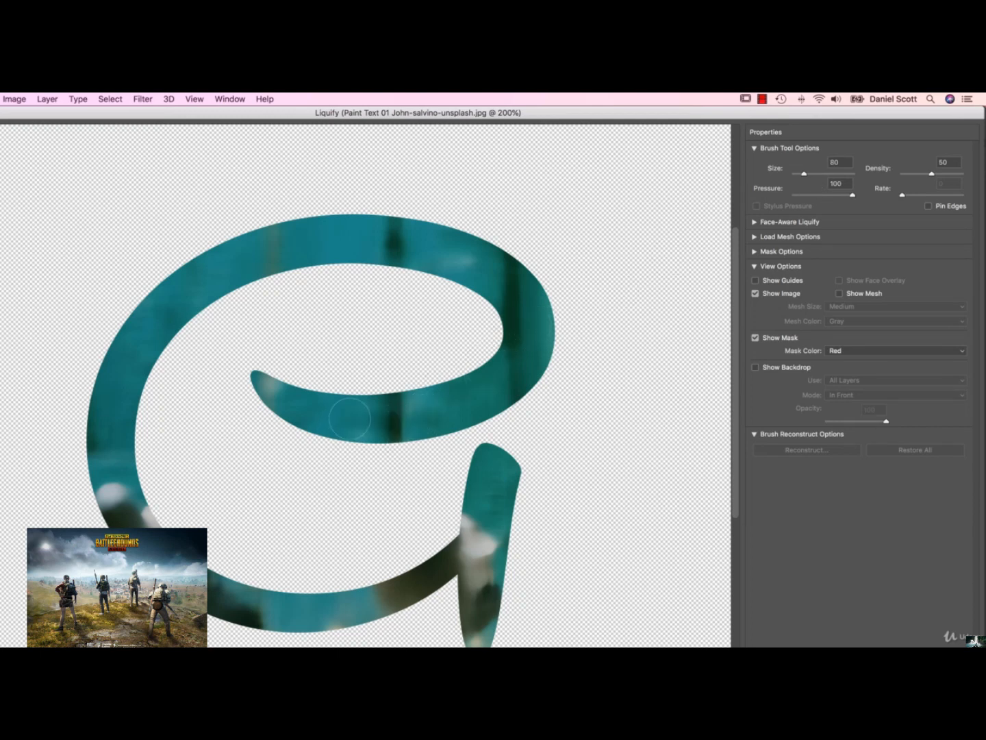
{"action": "mouse_move", "coordinate": [351, 418]}
{"action": "left_mouse_down"}
{"action": "mouse_move", "coordinate": [428, 413]}
{"action": "mouse_move", "coordinate": [511, 372]}
{"action": "left_mouse_up"}
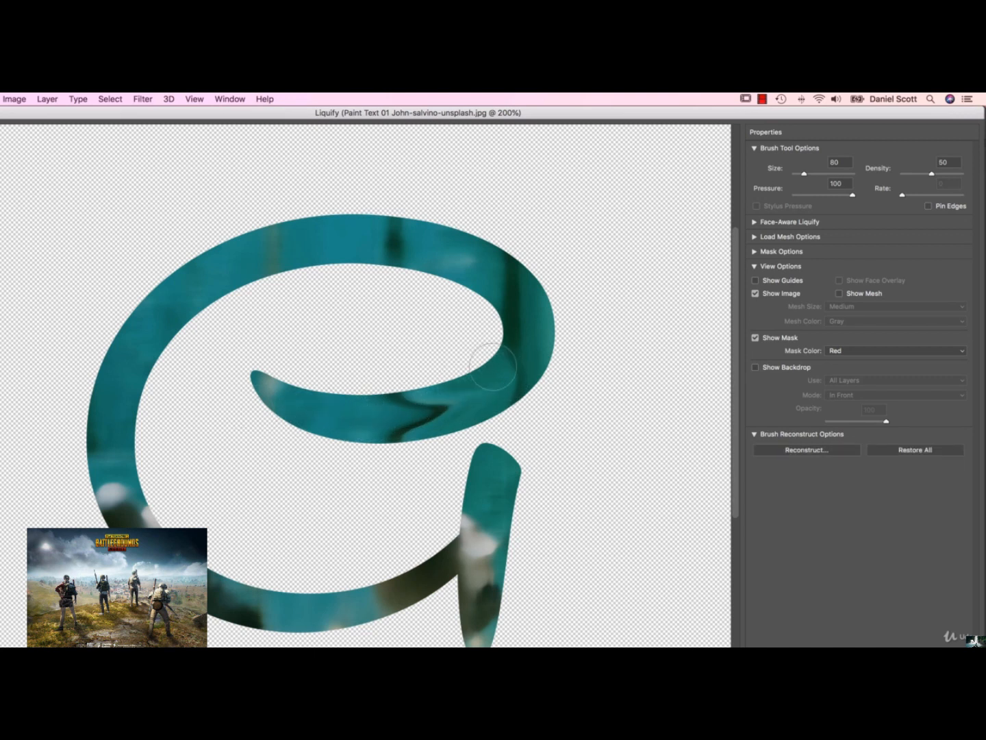
{"action": "mouse_move", "coordinate": [528, 326]}
{"action": "left_mouse_down"}
{"action": "mouse_move", "coordinate": [537, 293]}
{"action": "mouse_move", "coordinate": [557, 271]}
{"action": "mouse_move", "coordinate": [576, 292]}
{"action": "left_mouse_up"}
{"action": "key", "text": "ctrl+z"}
{"action": "mouse_move", "coordinate": [529, 325]}
{"action": "left_mouse_down"}
{"action": "mouse_move", "coordinate": [492, 270]}
{"action": "mouse_move", "coordinate": [431, 248]}
{"action": "mouse_move", "coordinate": [332, 240]}
{"action": "mouse_move", "coordinate": [347, 240]}
{"action": "mouse_move", "coordinate": [214, 268]}
{"action": "mouse_move", "coordinate": [180, 289]}
{"action": "mouse_move", "coordinate": [219, 267]}
{"action": "mouse_move", "coordinate": [145, 331]}
{"action": "mouse_move", "coordinate": [116, 380]}
{"action": "mouse_move", "coordinate": [113, 460]}
{"action": "mouse_move", "coordinate": [147, 531]}
{"action": "mouse_move", "coordinate": [130, 553]}
{"action": "left_mouse_up"}
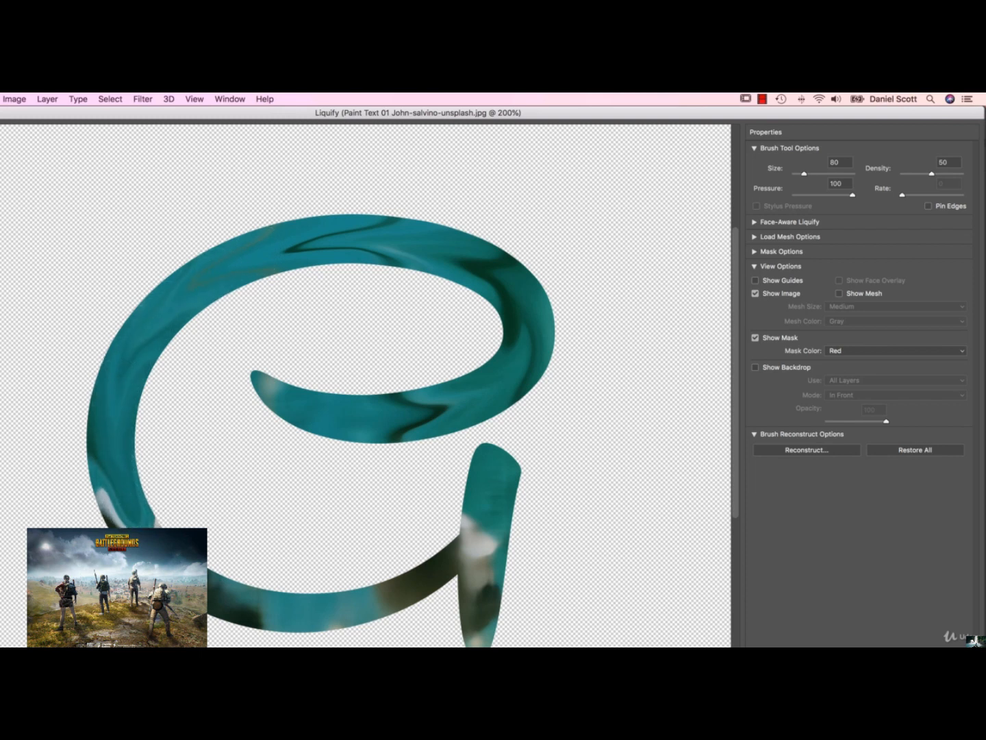
{"action": "mouse_move", "coordinate": [200, 589]}
{"action": "left_mouse_down"}
{"action": "mouse_move", "coordinate": [316, 588]}
{"action": "mouse_move", "coordinate": [274, 607]}
{"action": "mouse_move", "coordinate": [401, 588]}
{"action": "mouse_move", "coordinate": [449, 565]}
{"action": "mouse_move", "coordinate": [465, 541]}
{"action": "mouse_move", "coordinate": [469, 506]}
{"action": "mouse_move", "coordinate": [491, 484]}
{"action": "mouse_move", "coordinate": [485, 530]}
{"action": "mouse_move", "coordinate": [494, 479]}
{"action": "mouse_move", "coordinate": [480, 596]}
{"action": "mouse_move", "coordinate": [473, 558]}
{"action": "mouse_move", "coordinate": [473, 596]}
{"action": "mouse_move", "coordinate": [466, 586]}
{"action": "mouse_move", "coordinate": [479, 606]}
{"action": "mouse_move", "coordinate": [475, 637]}
{"action": "left_mouse_up"}
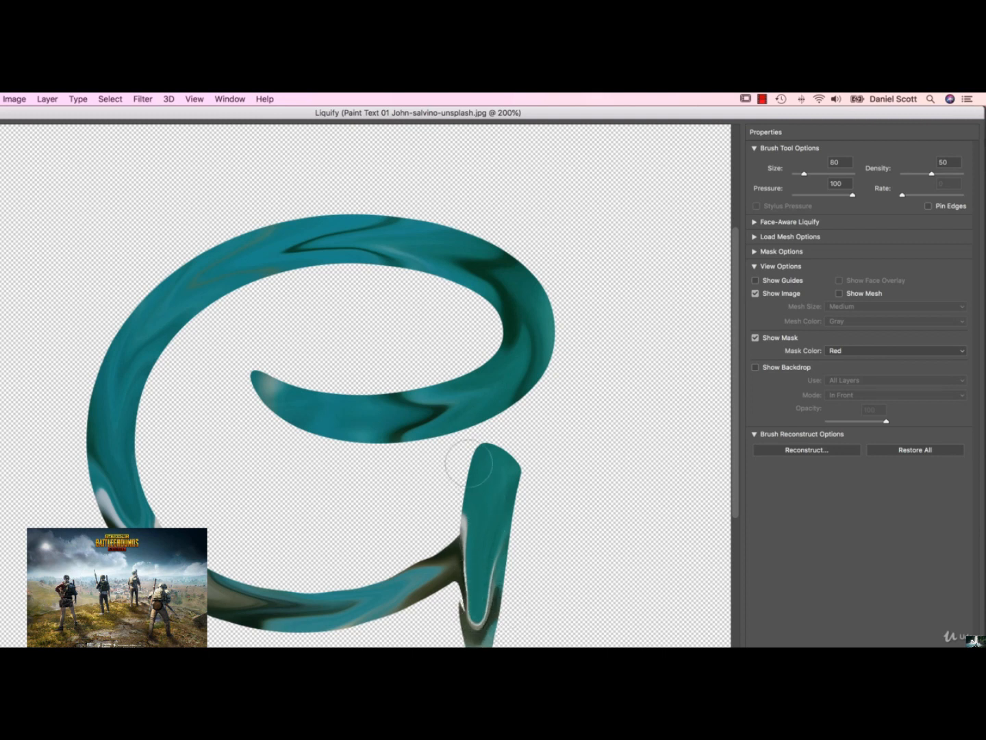
Step: Enlarge the warp brush to about 90 and smear the dark streak further along the G's inner stroke
{"action": "key", "text": "bracketleft"}
{"action": "key", "text": "bracketleft"}
{"action": "key", "text": "bracketright"}
{"action": "key", "text": "bracketright"}
{"action": "key", "text": "bracketright"}
{"action": "key", "text": "bracketright"}
{"action": "key", "text": "bracketright"}
{"action": "key", "text": "bracketright"}
{"action": "left_click_drag", "start_coordinate": [404, 418], "coordinate": [474, 399]}
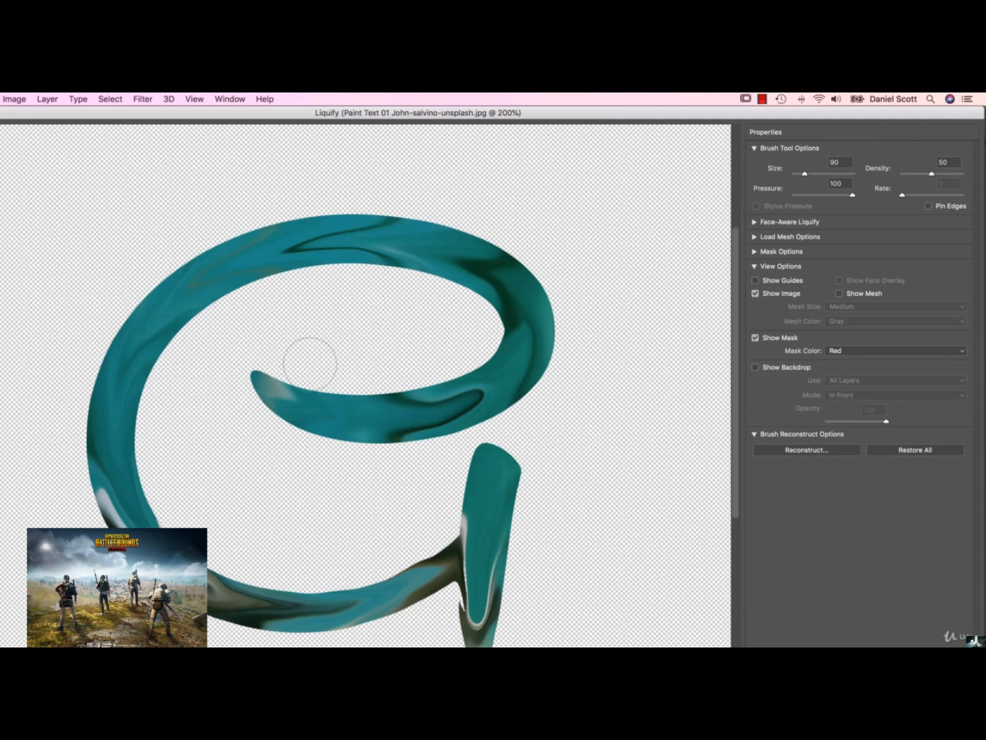
Step: Reduce the warp brush to between 35 and 45 and pull paint drips down from the G's upper curve, inner stroke and lower curve
{"action": "key", "text": "bracketleft"}
{"action": "key", "text": "bracketleft"}
{"action": "key", "text": "bracketleft"}
{"action": "key", "text": "bracketleft"}
{"action": "key", "text": "bracketleft"}
{"action": "key", "text": "bracketleft"}
{"action": "key", "text": "bracketleft"}
{"action": "key", "text": "bracketleft"}
{"action": "key", "text": "bracketleft"}
{"action": "left_click_drag", "start_coordinate": [419, 259], "coordinate": [422, 340]}
{"action": "left_click_drag", "start_coordinate": [421, 258], "coordinate": [427, 319]}
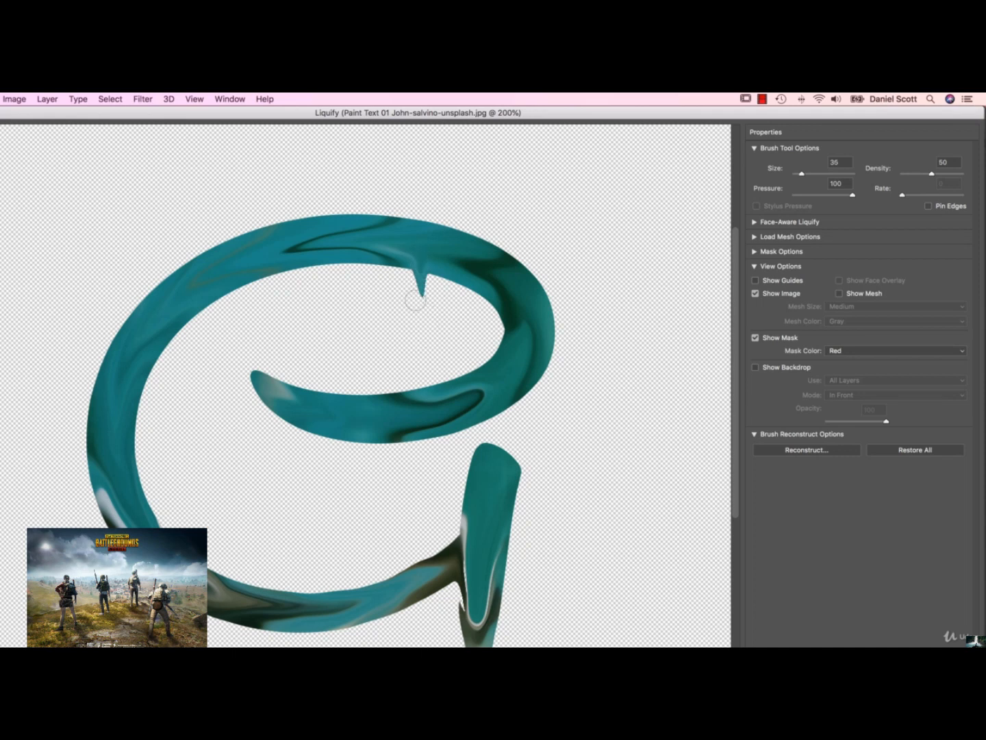
{"action": "left_click_drag", "start_coordinate": [419, 258], "coordinate": [425, 337]}
{"action": "left_click_drag", "start_coordinate": [419, 263], "coordinate": [422, 319]}
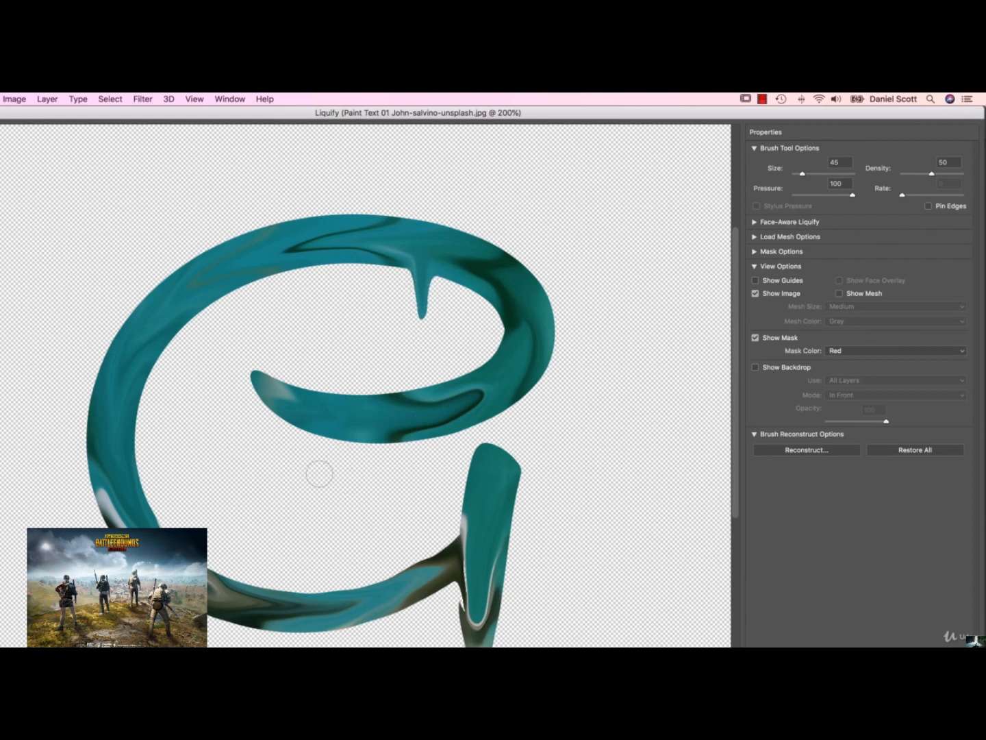
{"action": "left_click_drag", "start_coordinate": [307, 430], "coordinate": [306, 507]}
{"action": "left_click_drag", "start_coordinate": [304, 429], "coordinate": [302, 502]}
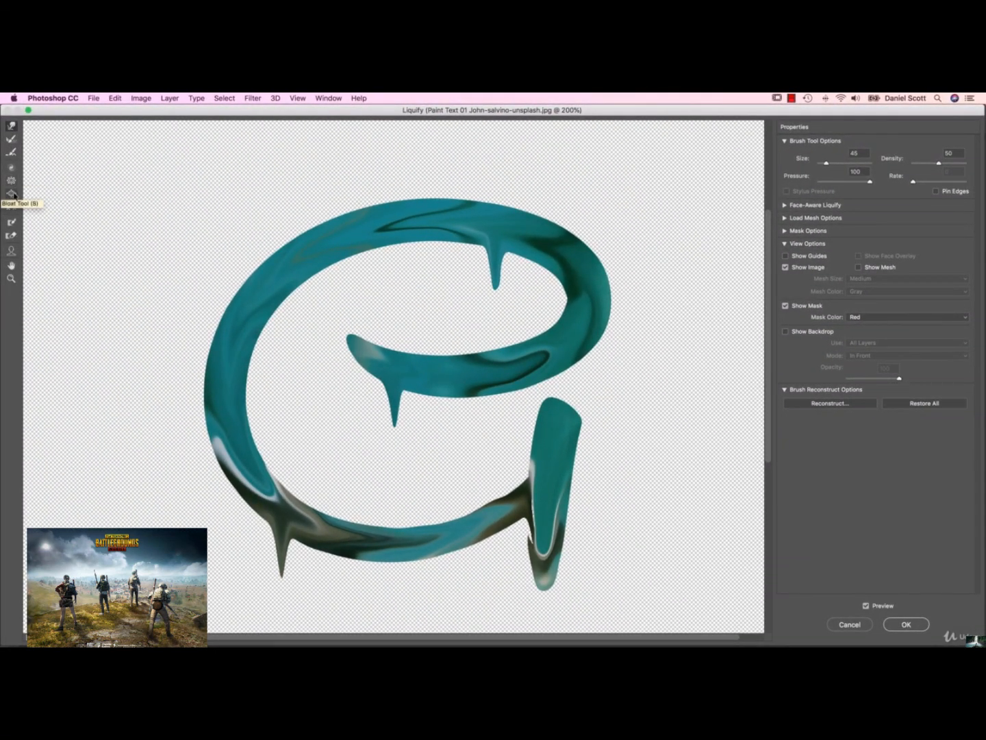
Step: Swell the tips of the upper and lower drips into rounded drops with the Bloat tool
{"action": "left_click", "coordinate": [13, 194]}
{"action": "key", "text": "bracketright"}
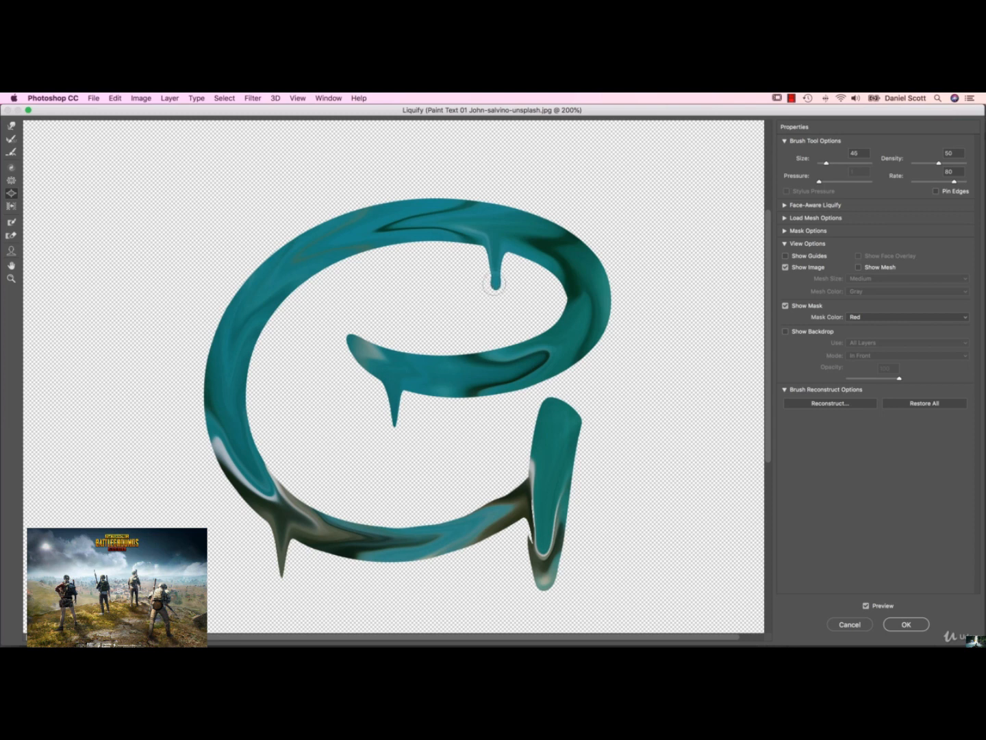
{"action": "key", "text": "bracketright"}
{"action": "left_click", "coordinate": [494, 279]}
Step: Thin the necks of the drips with the Pucker tool, reducing its brush size to 60, and apply the Liquify changes
{"action": "left_click", "coordinate": [11, 180]}
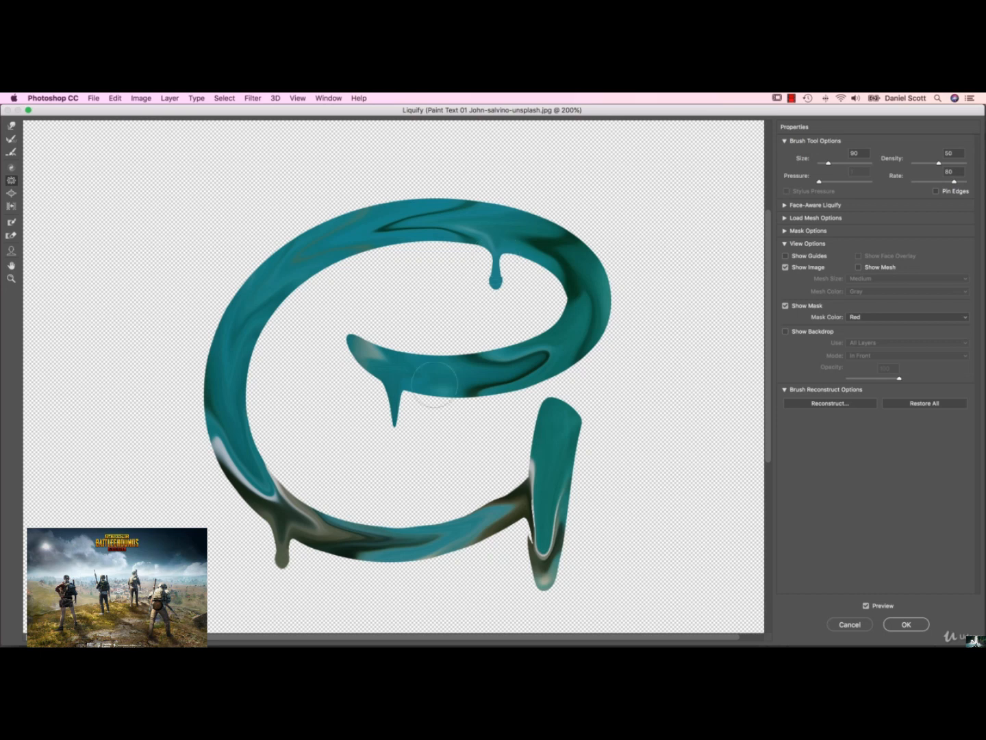
{"action": "left_click", "coordinate": [496, 281]}
{"action": "key", "text": "bracketleft"}
{"action": "key", "text": "bracketleft"}
{"action": "key", "text": "bracketleft"}
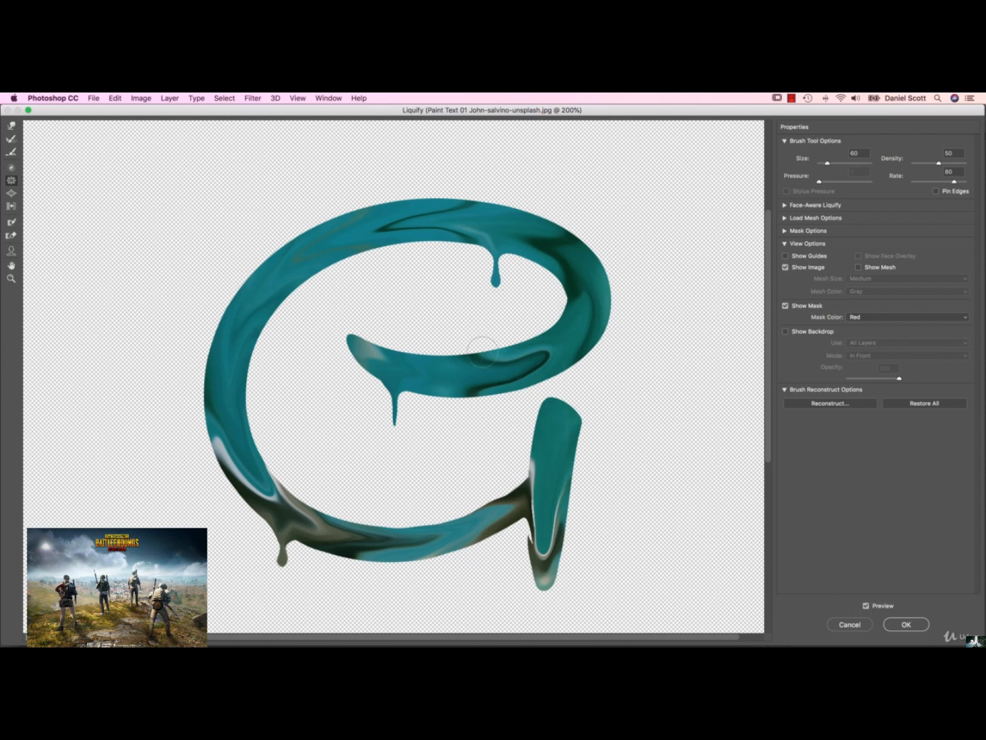
{"action": "left_click", "coordinate": [899, 624]}
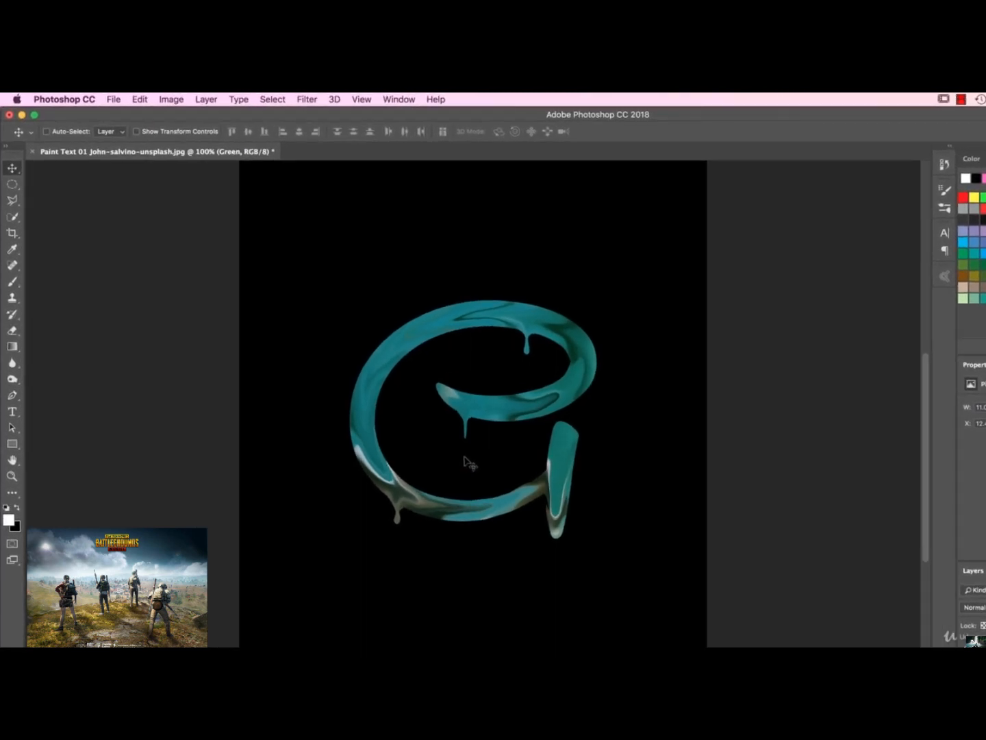
Step: Copy a small circular patch from the G's lower-left curve with the Elliptical Marquee and place the pasted copy below the inner stroke's drip
{"action": "right_click", "coordinate": [12, 186]}
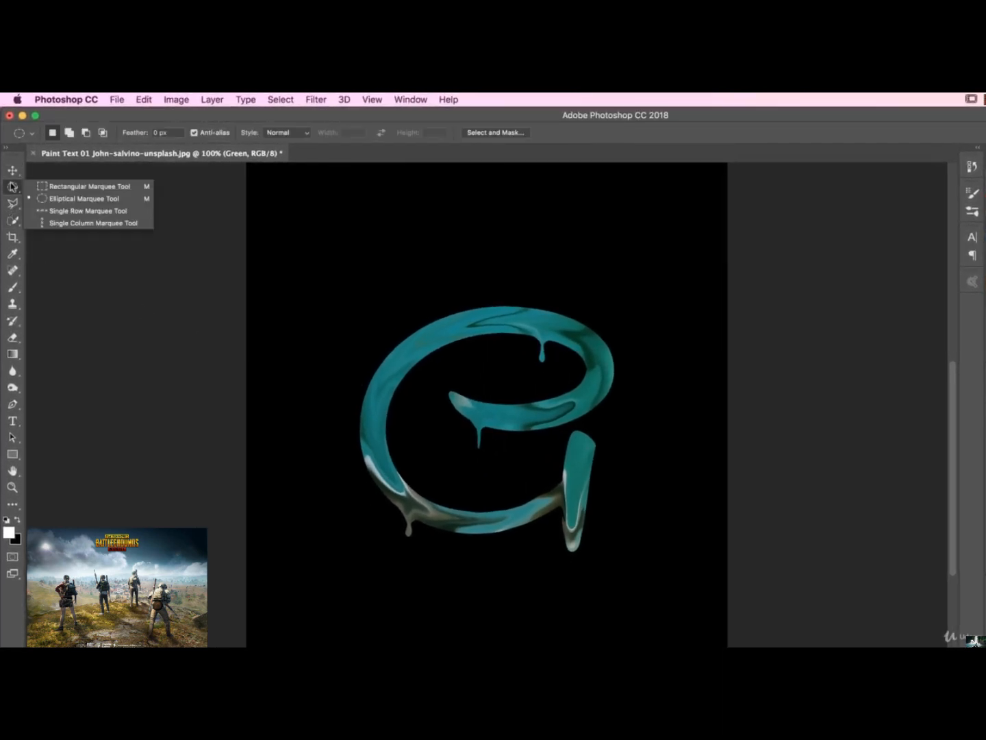
{"action": "left_click", "coordinate": [55, 199]}
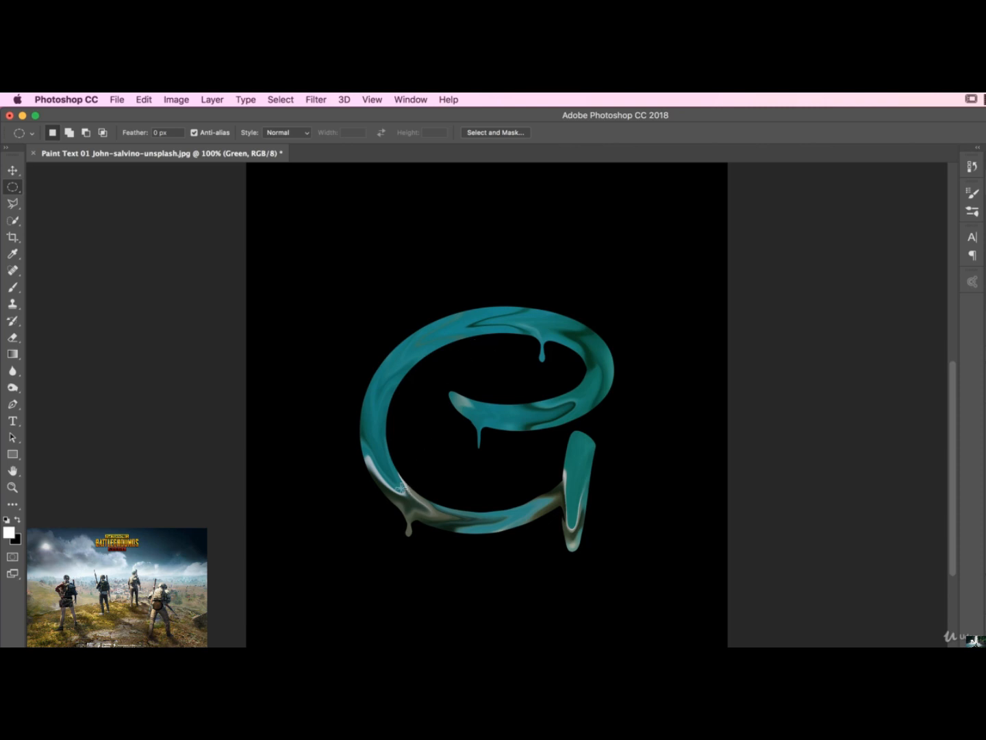
{"action": "left_click_drag", "start_coordinate": [399, 489], "coordinate": [411, 506]}
{"action": "key", "text": "super+c"}
{"action": "key", "text": "super+v"}
{"action": "left_click", "coordinate": [13, 171]}
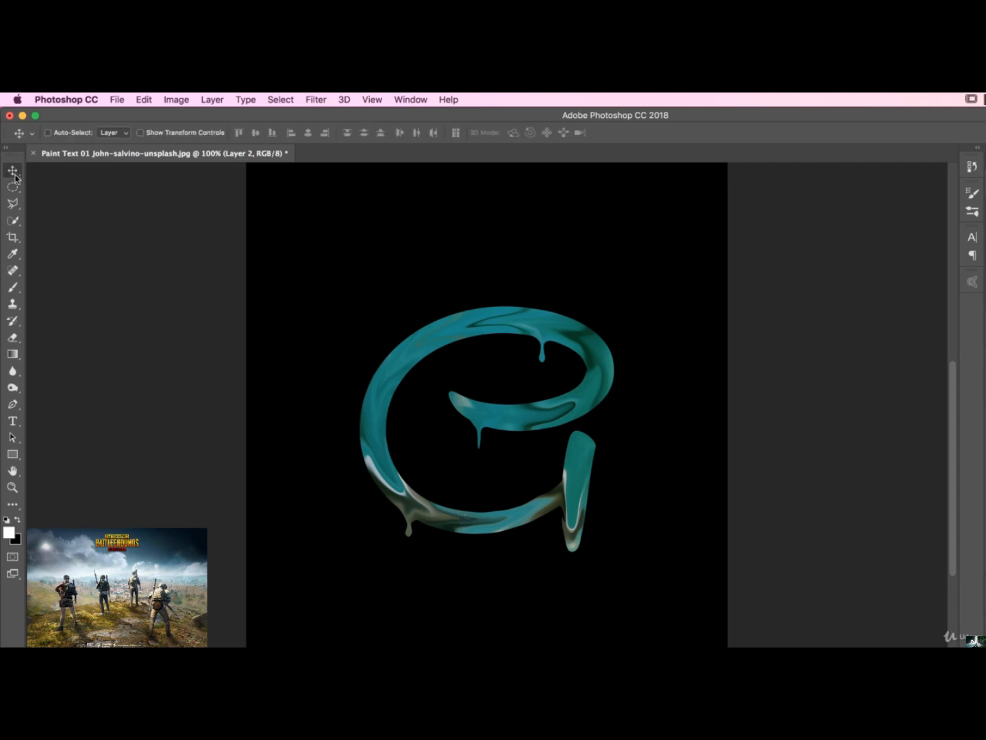
{"action": "left_click_drag", "start_coordinate": [444, 539], "coordinate": [528, 514]}
Step: Shrink the pasted drop to about 0.36 in wide and alter its paint pattern with a filter
{"action": "key", "text": "super+t"}
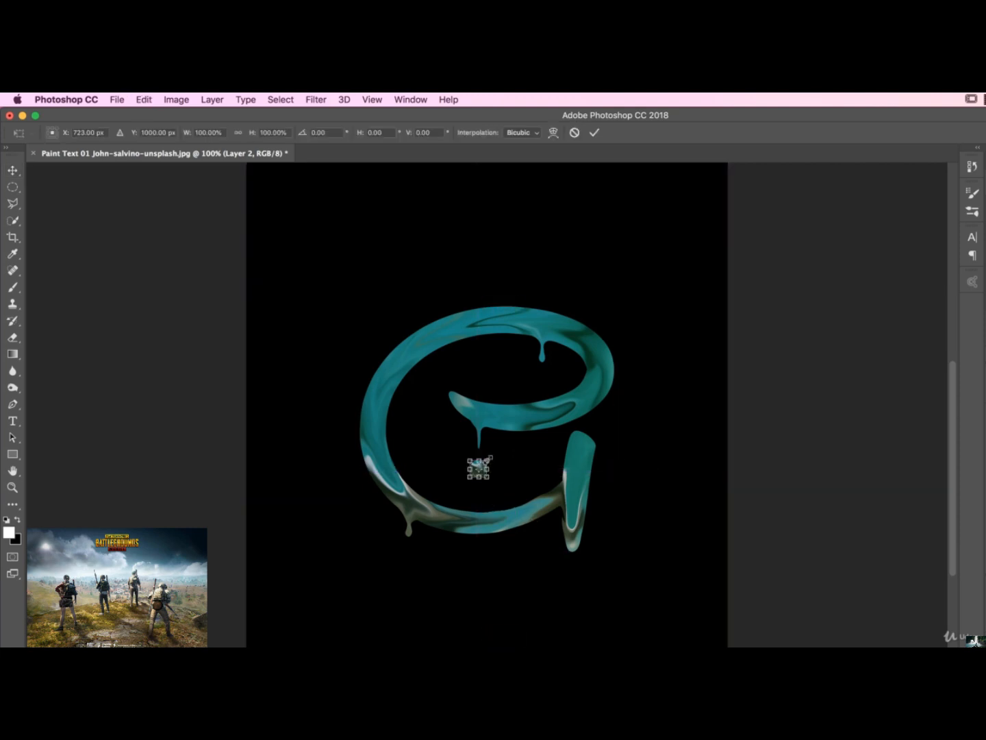
{"action": "left_click_drag", "start_coordinate": [490, 458], "coordinate": [488, 460]}
{"action": "key", "text": "Return"}
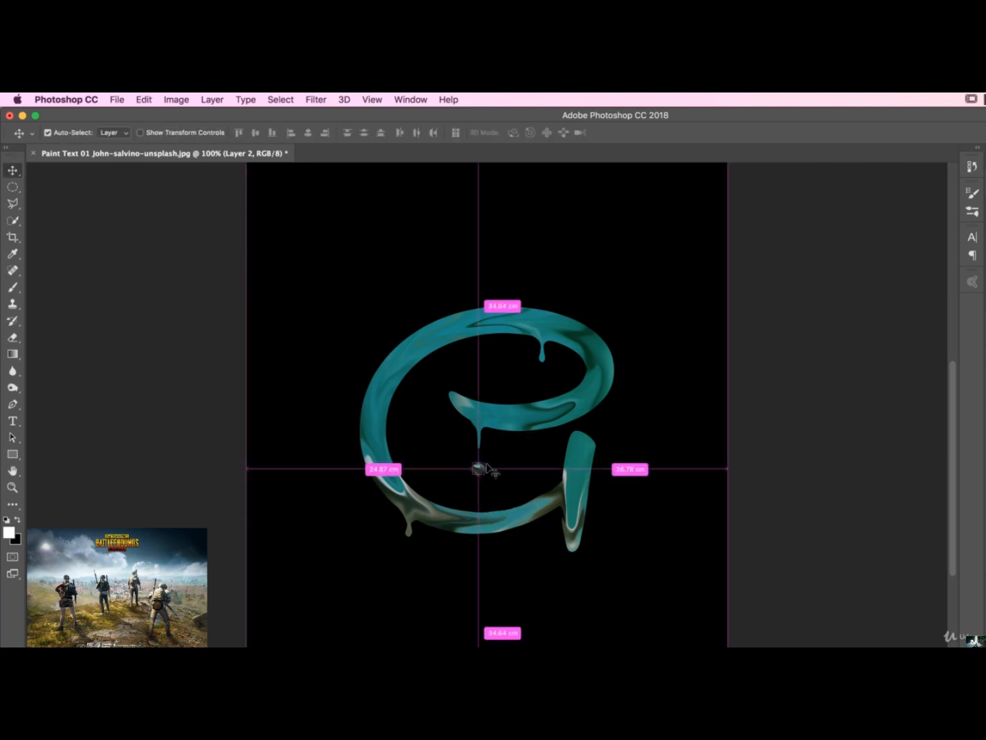
{"action": "key", "text": "super+plus"}
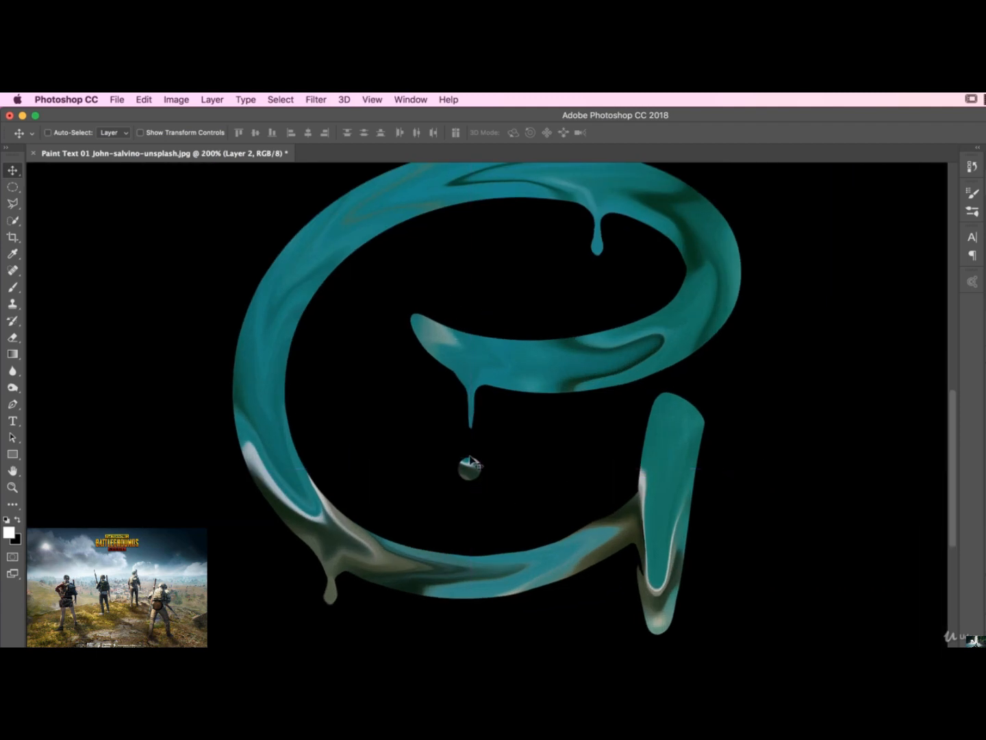
{"action": "left_click", "coordinate": [320, 101]}
{"action": "left_click", "coordinate": [320, 101]}
{"action": "left_click", "coordinate": [319, 101]}
{"action": "left_click", "coordinate": [320, 101]}
{"action": "key", "text": "super+t"}
{"action": "left_click_drag", "start_coordinate": [482, 456], "coordinate": [480, 461]}
{"action": "key", "text": "Return"}
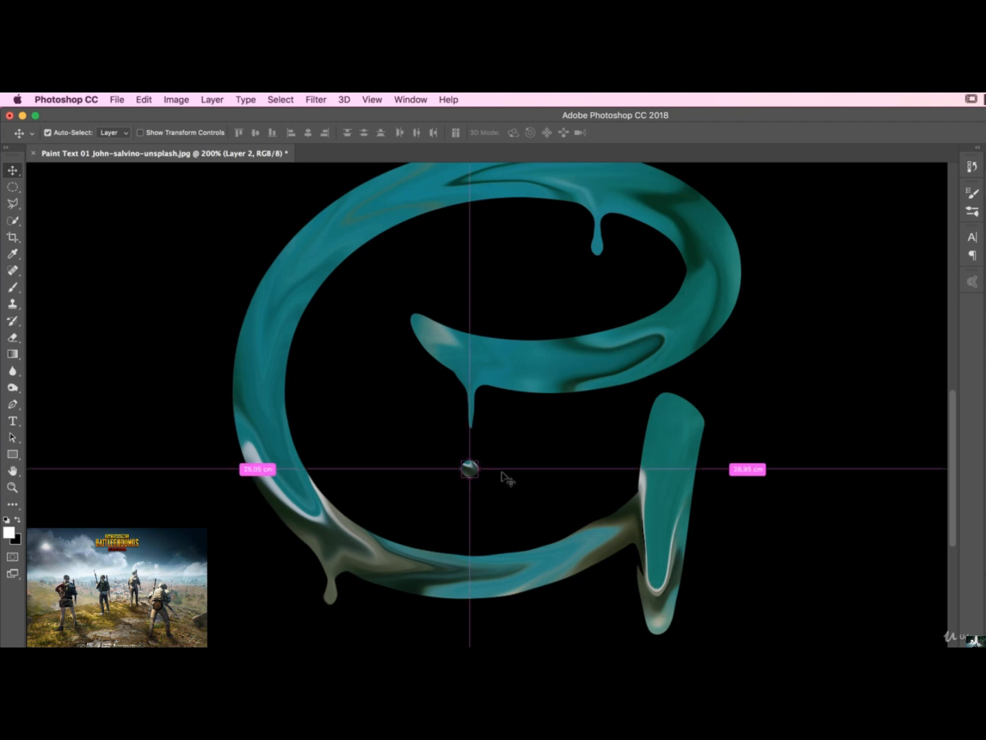
Step: Merge the drop layer with the Green layer
{"action": "key", "text": "super+minus"}
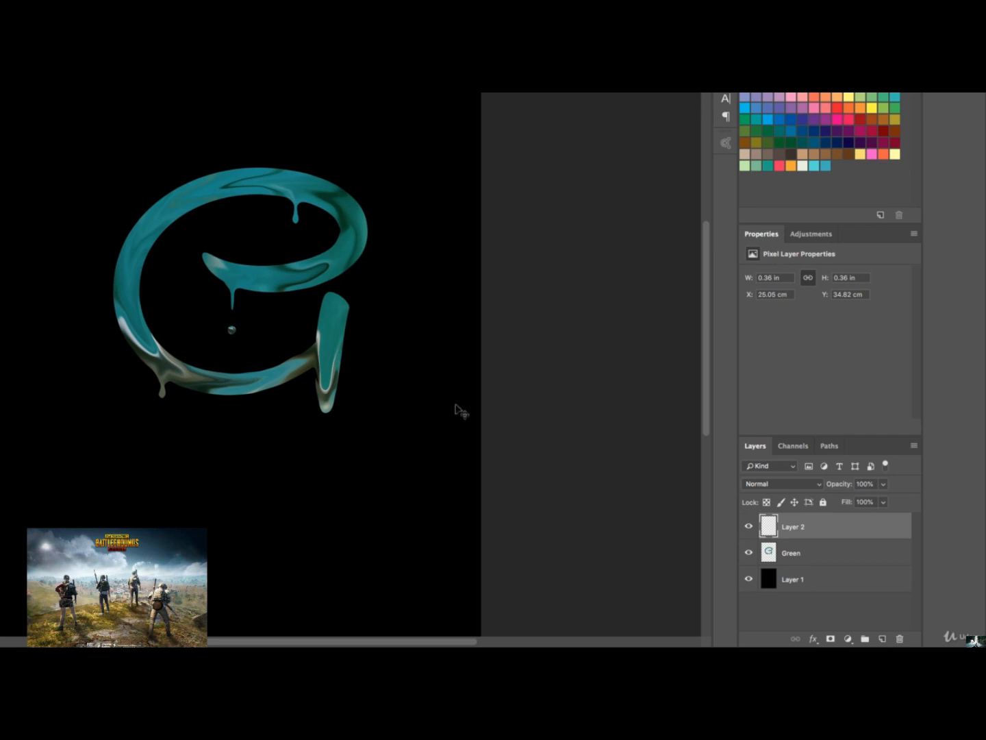
{"action": "left_click", "coordinate": [811, 549], "text": "shift"}
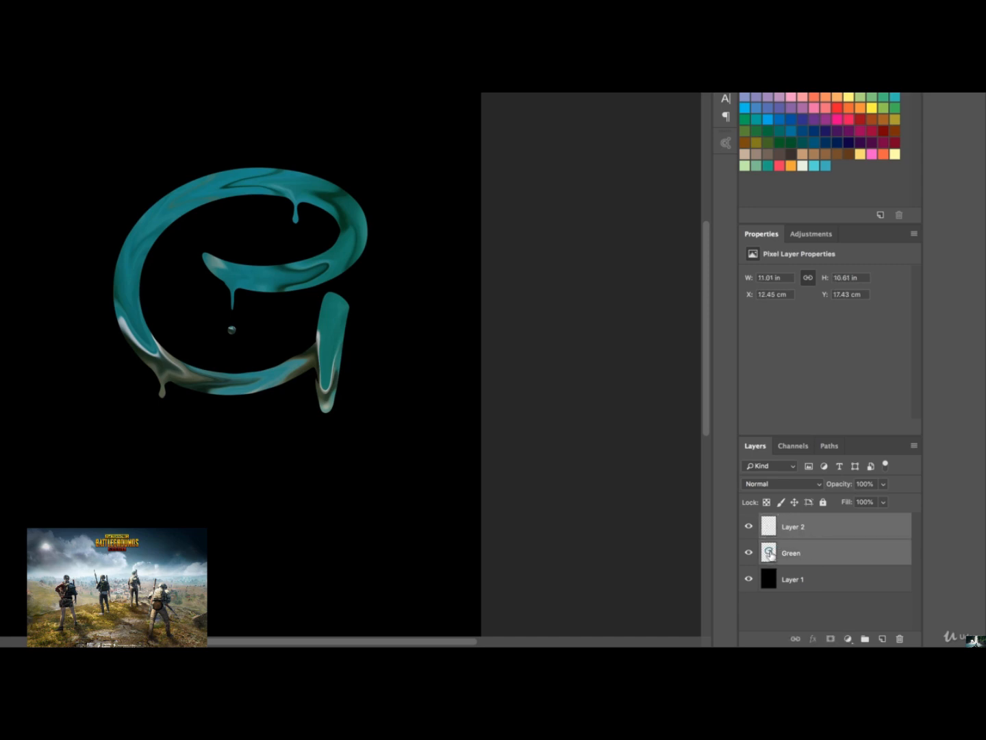
{"action": "left_click", "coordinate": [914, 446]}
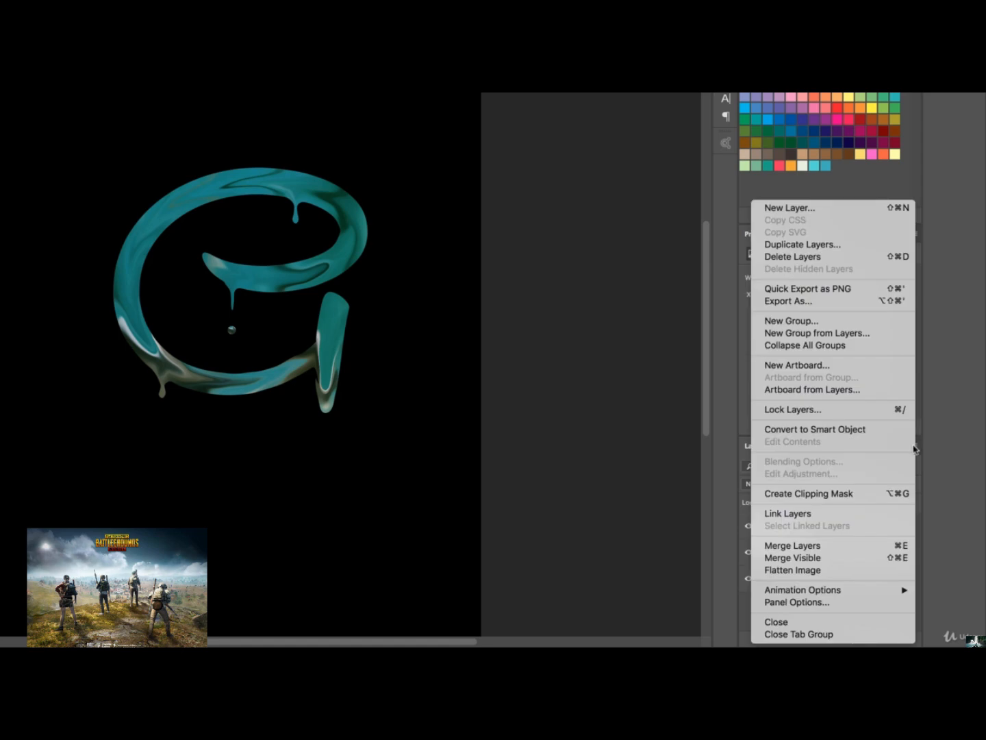
{"action": "left_click", "coordinate": [786, 547]}
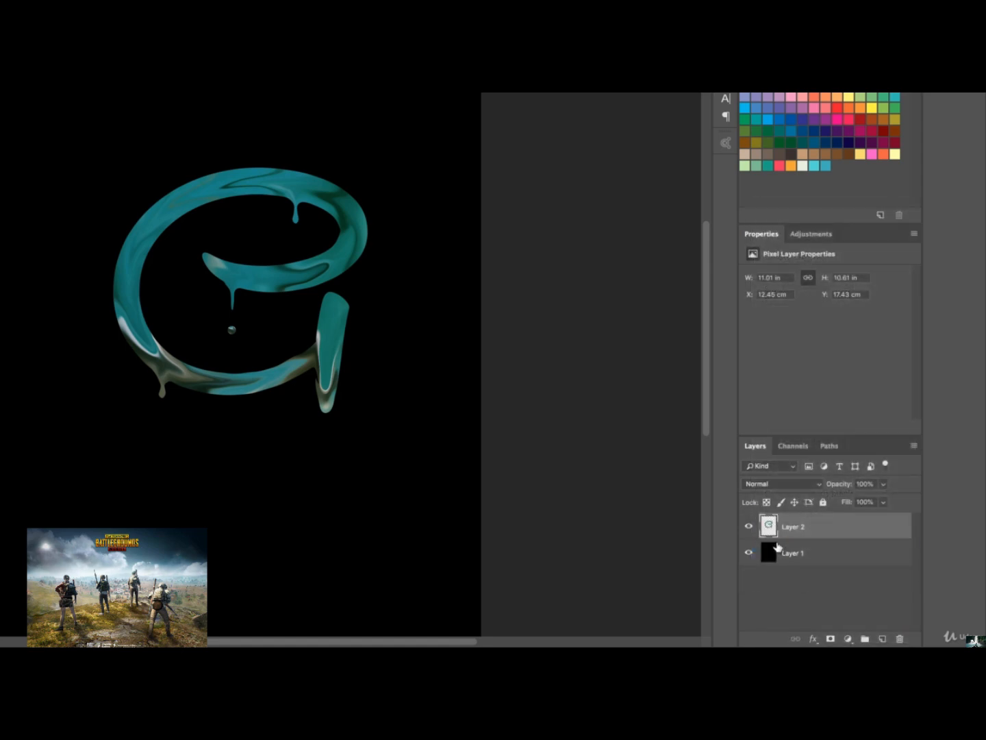
Step: Add a Bevel & Emboss effect to the merged G layer, compare it with the preview off and on, and keep the Inner Bevel style
{"action": "left_click", "coordinate": [813, 639]}
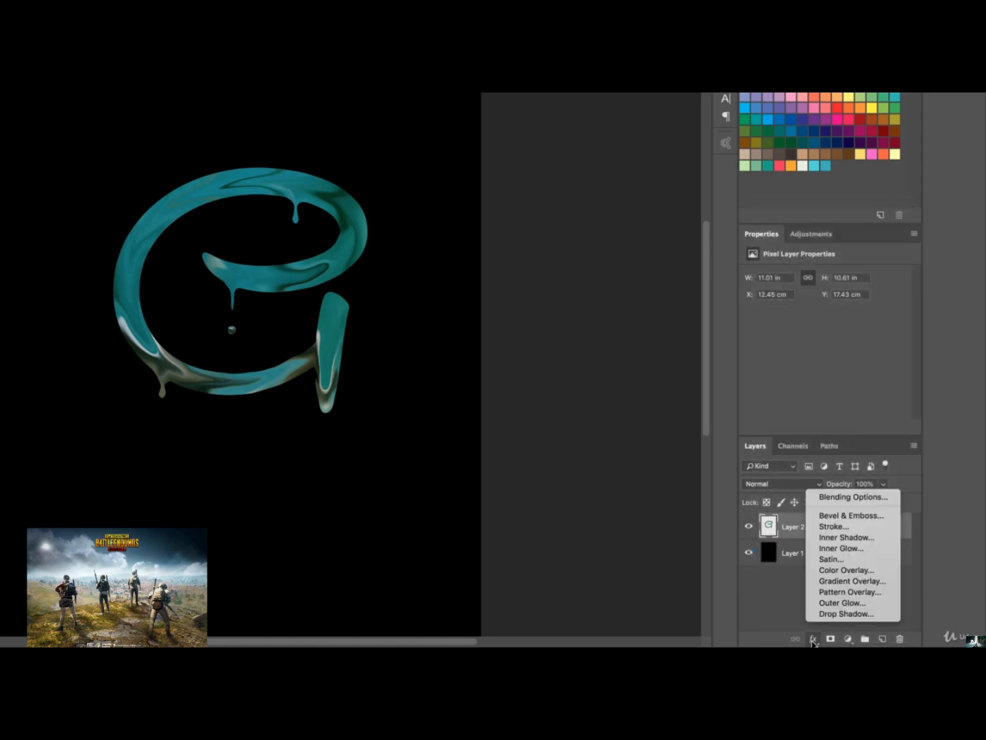
{"action": "left_click", "coordinate": [833, 517]}
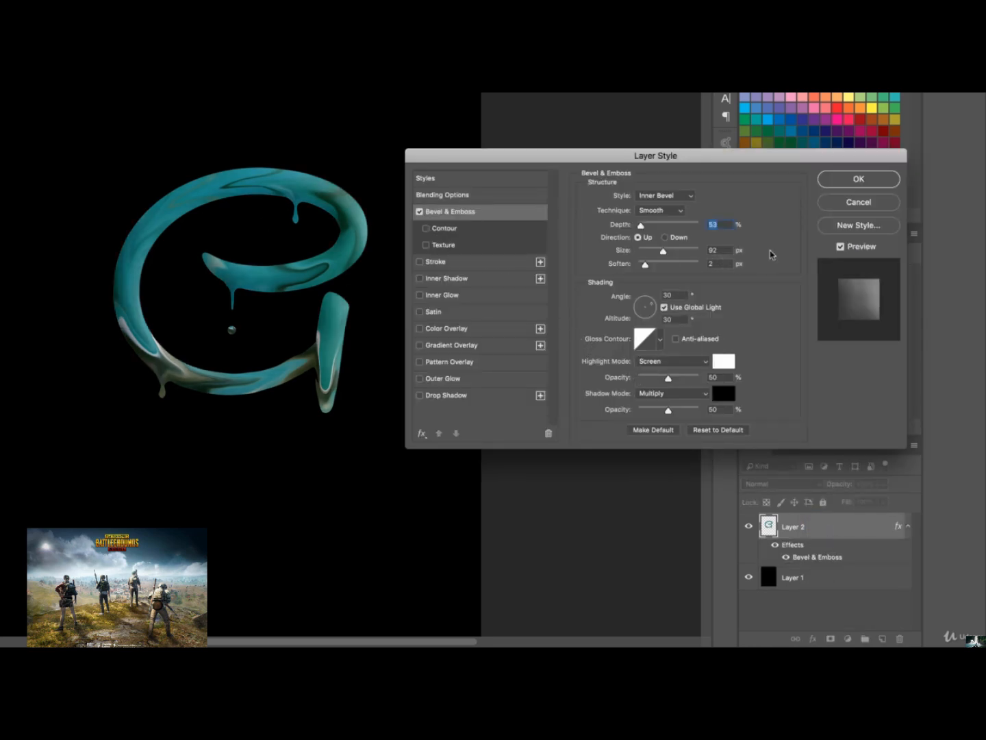
{"action": "left_click", "coordinate": [840, 247]}
{"action": "left_click", "coordinate": [840, 247]}
{"action": "left_click", "coordinate": [663, 196]}
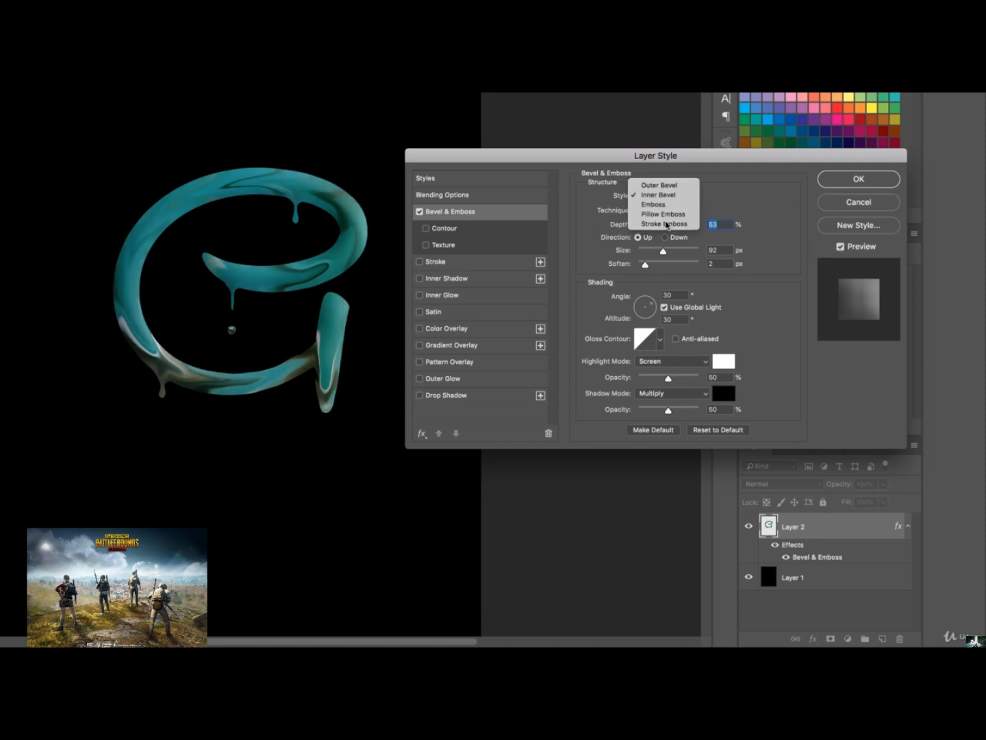
{"action": "left_click", "coordinate": [619, 245]}
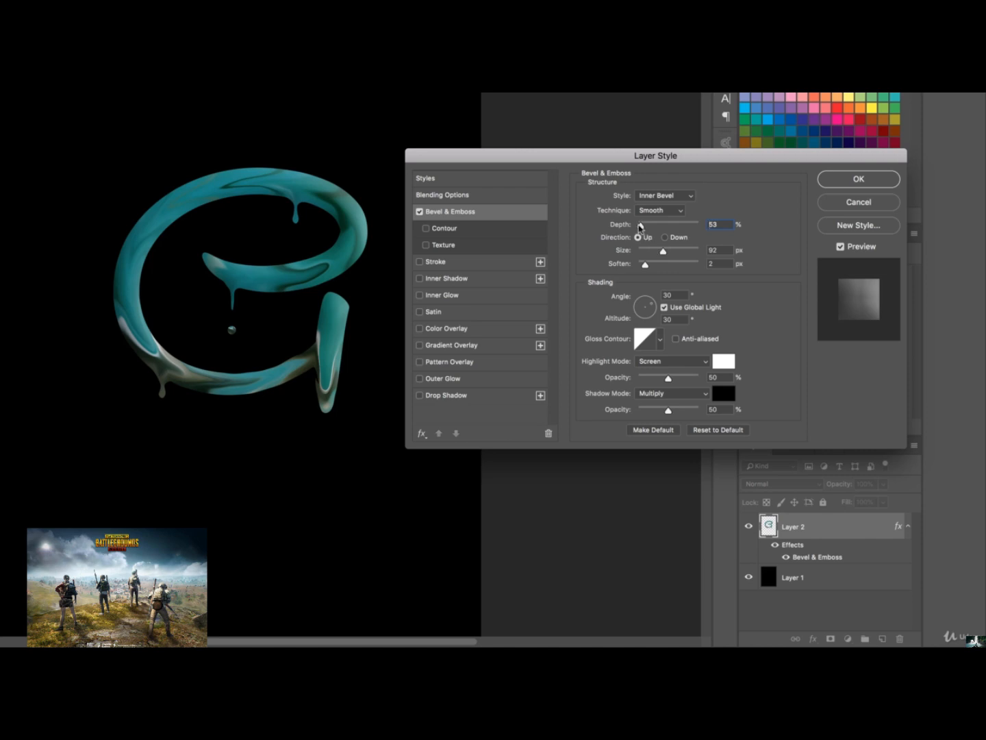
Step: Set the bevel's depth to 53%, size to 54 px, soften to 0 px, light angle to 137° and altitude to 26°, and apply it
{"action": "left_click_drag", "start_coordinate": [642, 226], "coordinate": [654, 259]}
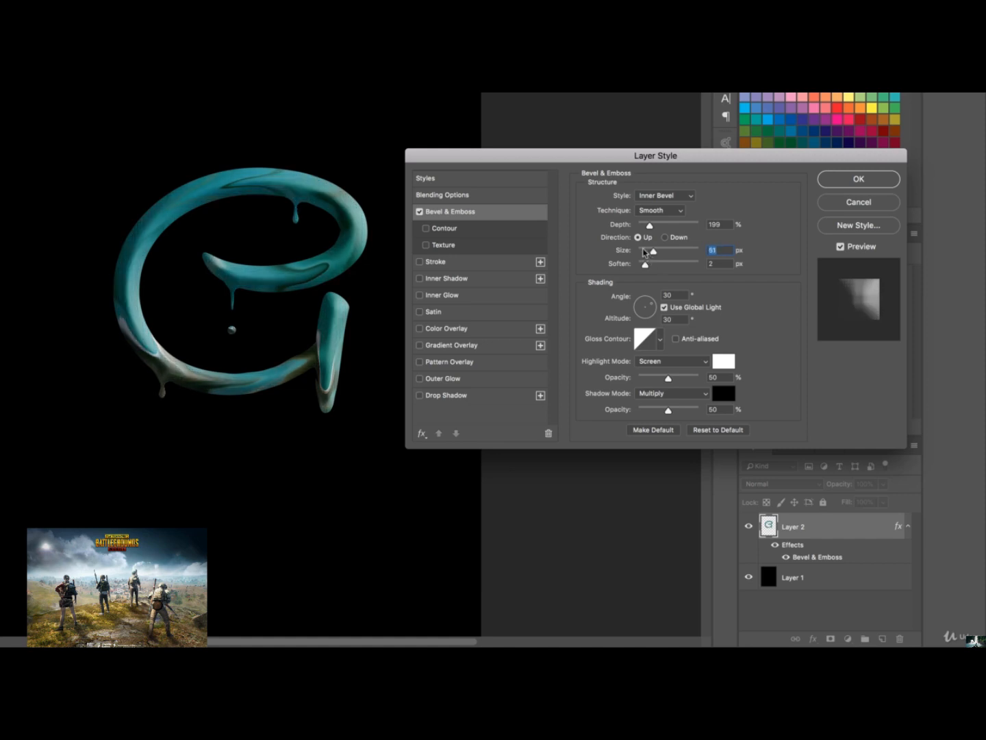
{"action": "left_click_drag", "start_coordinate": [650, 225], "coordinate": [646, 226]}
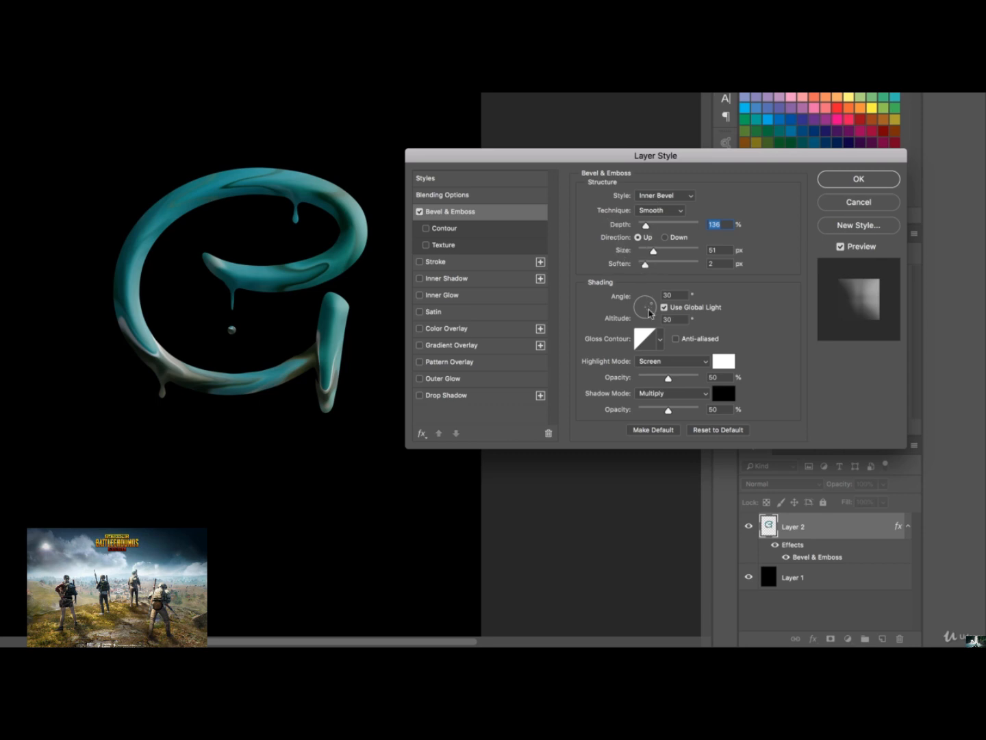
{"action": "left_click", "coordinate": [642, 303]}
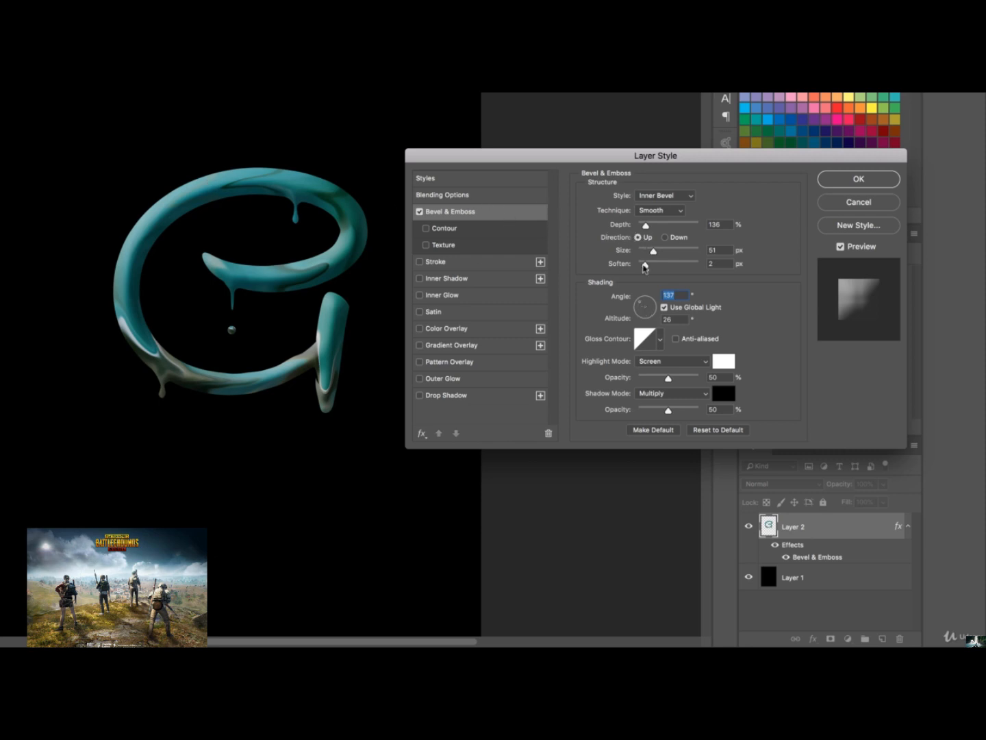
{"action": "left_click", "coordinate": [644, 265]}
{"action": "left_click_drag", "start_coordinate": [644, 267], "coordinate": [641, 227]}
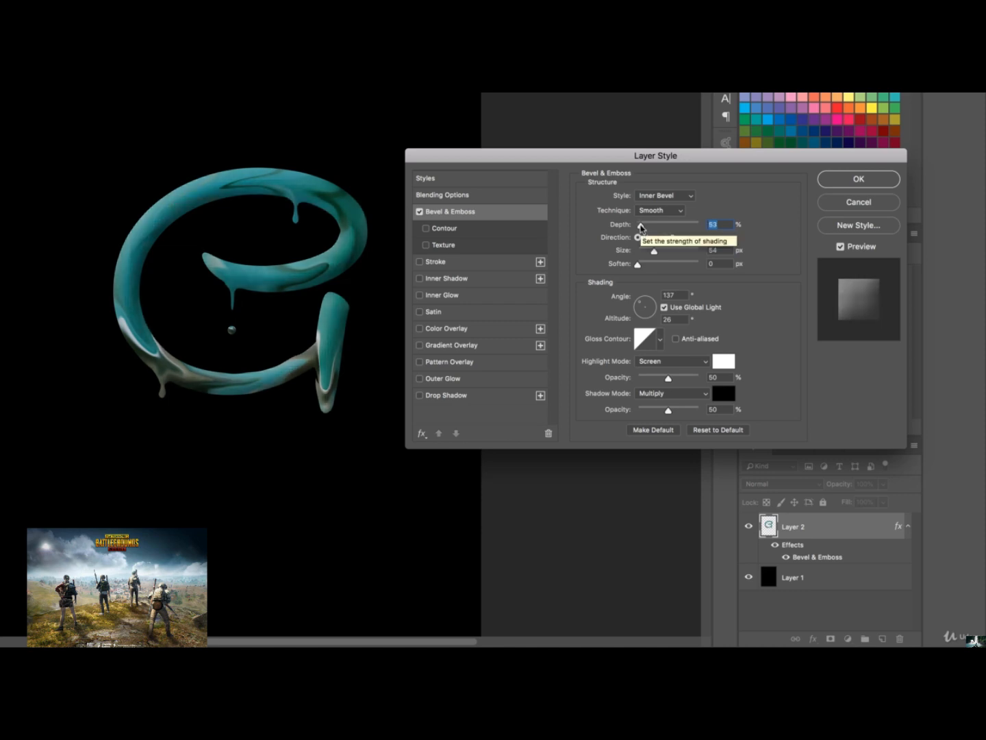
{"action": "left_click", "coordinate": [857, 182]}
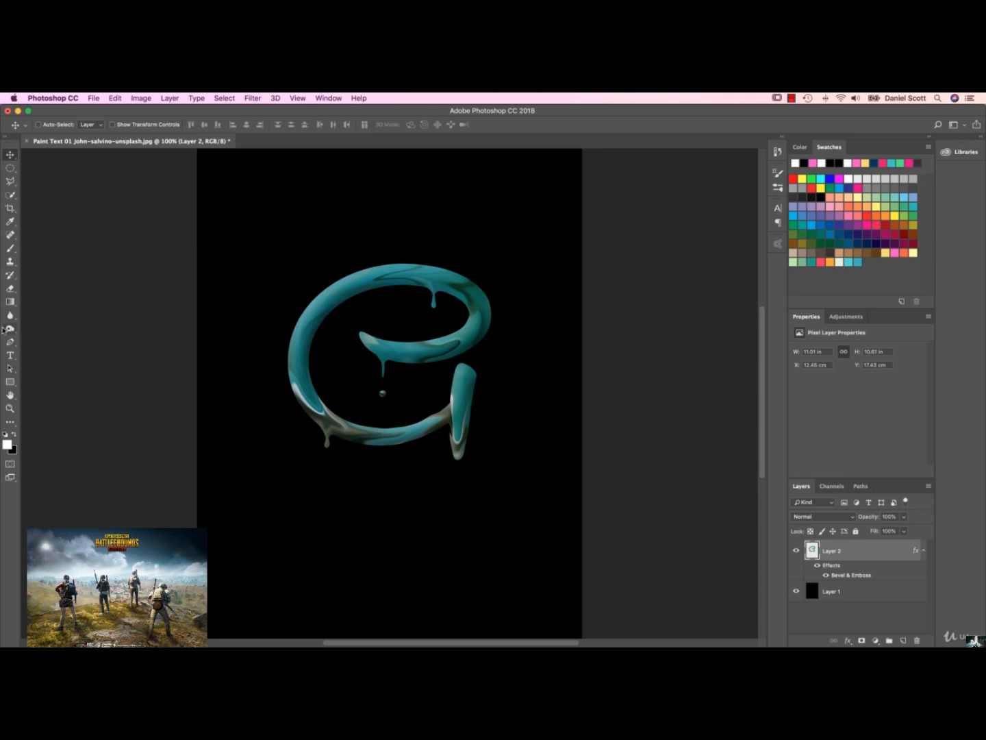
Step: Darken the inner edge of the G's left curve and the top of its stem with the 125 px Burn tool at 50% exposure
{"action": "left_click", "coordinate": [4, 329]}
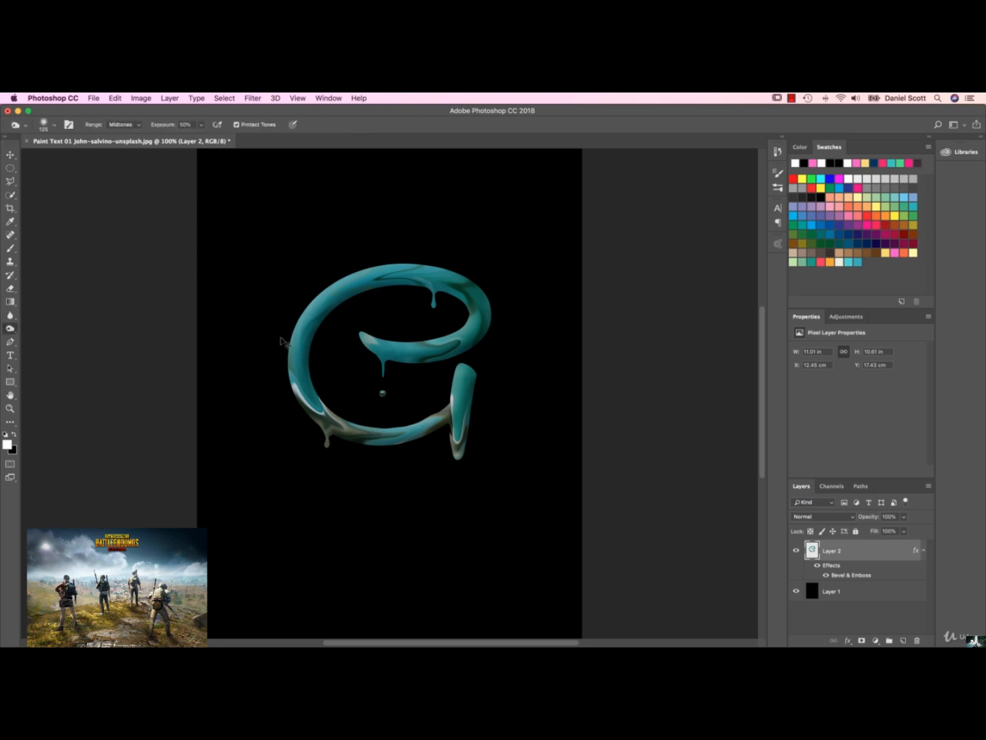
{"action": "key", "text": "super+plus"}
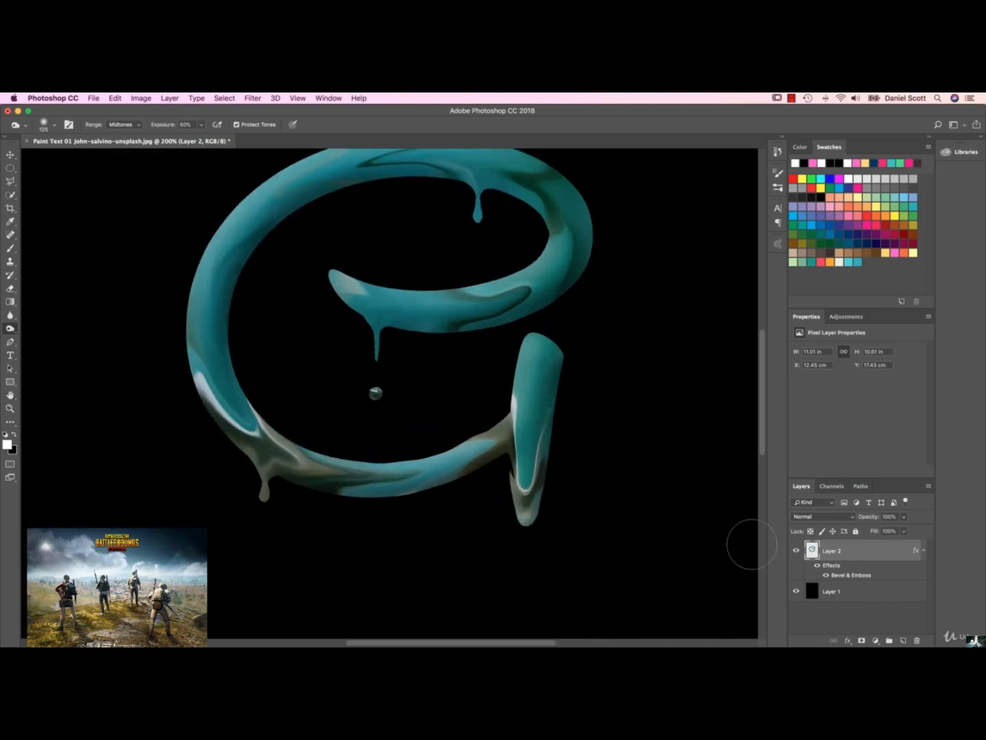
{"action": "left_click_drag", "start_coordinate": [458, 399], "coordinate": [481, 446]}
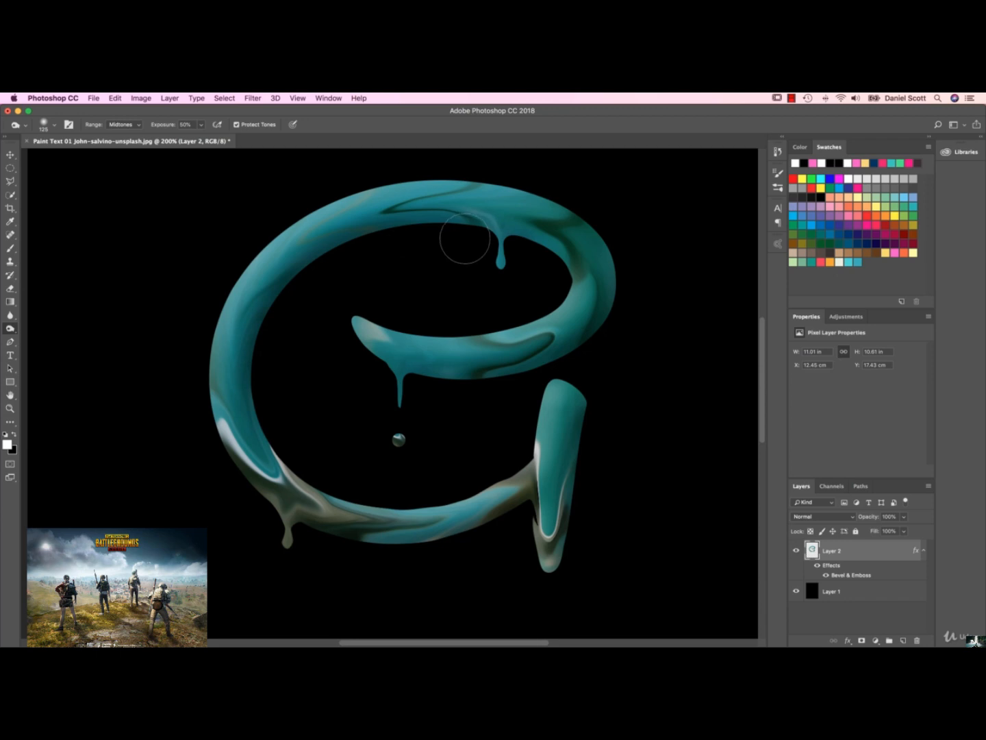
{"action": "mouse_move", "coordinate": [357, 242]}
{"action": "left_mouse_down"}
{"action": "mouse_move", "coordinate": [278, 295]}
{"action": "mouse_move", "coordinate": [310, 259]}
{"action": "mouse_move", "coordinate": [280, 298]}
{"action": "mouse_move", "coordinate": [267, 349]}
{"action": "mouse_move", "coordinate": [261, 387]}
{"action": "mouse_move", "coordinate": [272, 431]}
{"action": "left_mouse_up"}
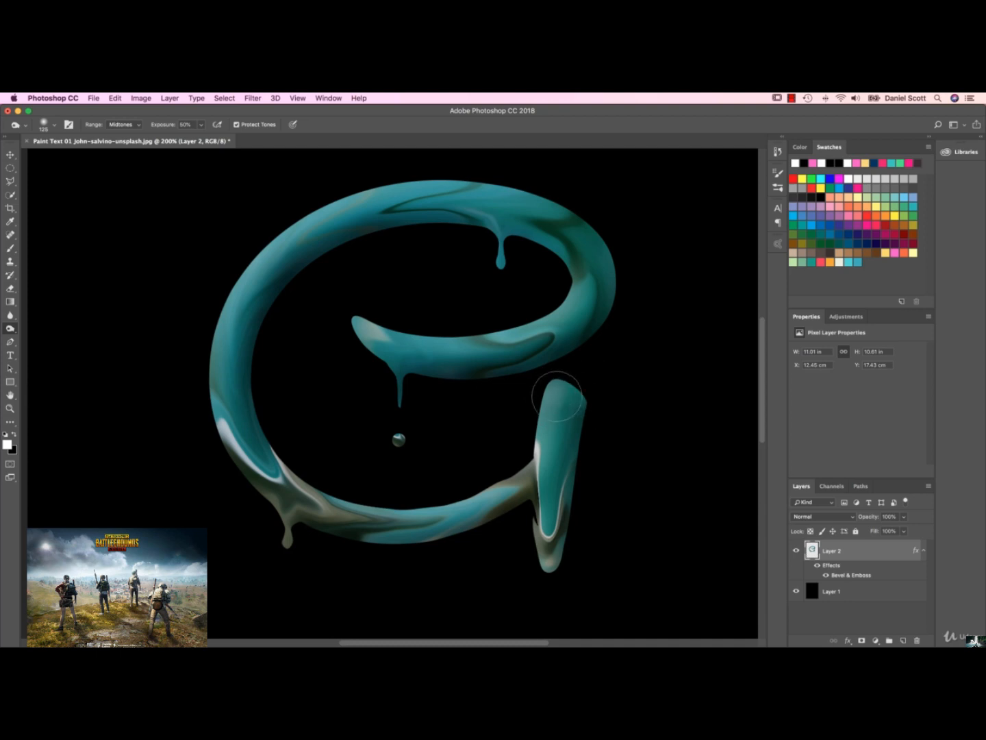
{"action": "left_click_drag", "start_coordinate": [557, 396], "coordinate": [582, 408]}
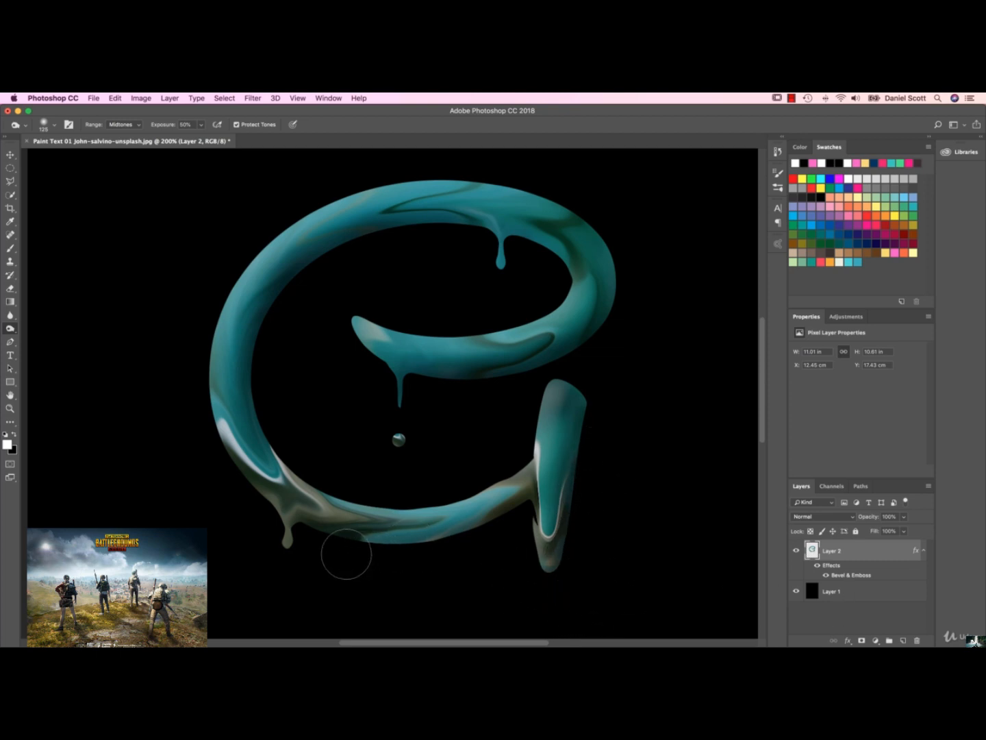
Step: Reduce the Burn brush to 35 px and darken the edges of the hanging drop and the lower-left drip
{"action": "key", "text": "super+equal"}
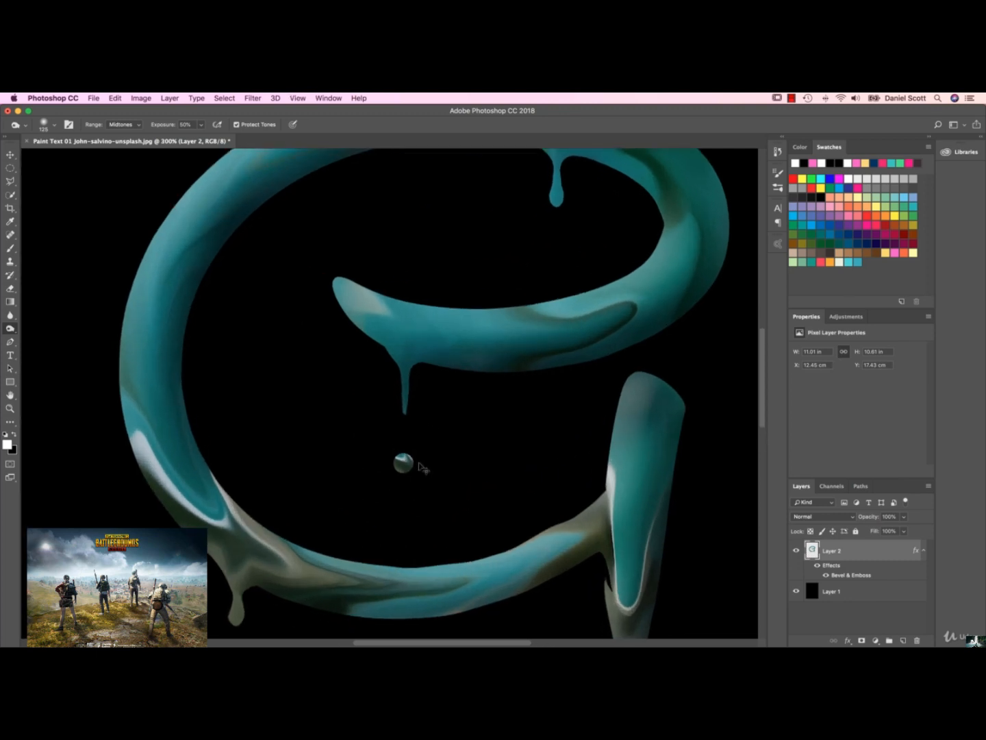
{"action": "key", "text": "bracketleft"}
{"action": "key", "text": "bracketleft"}
{"action": "key", "text": "bracketleft"}
{"action": "key", "text": "bracketleft"}
{"action": "key", "text": "bracketleft"}
{"action": "key", "text": "bracketleft"}
{"action": "key", "text": "bracketleft"}
{"action": "key", "text": "bracketleft"}
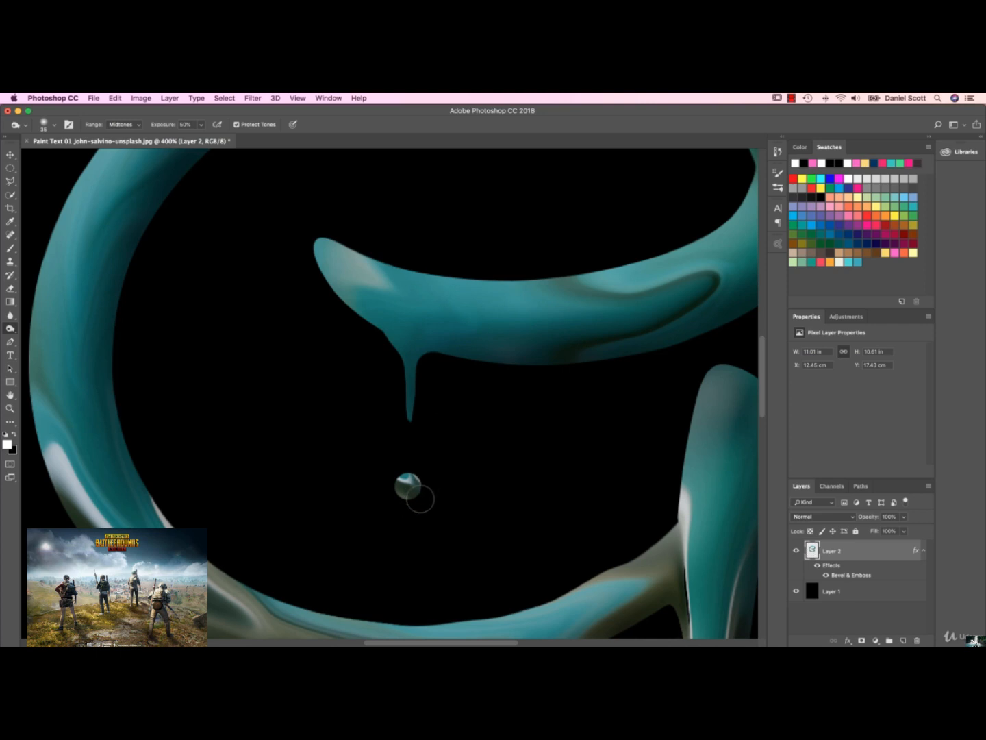
{"action": "left_click_drag", "start_coordinate": [389, 522], "coordinate": [548, 255]}
{"action": "left_click_drag", "start_coordinate": [438, 449], "coordinate": [364, 596]}
{"action": "left_click_drag", "start_coordinate": [443, 364], "coordinate": [414, 450]}
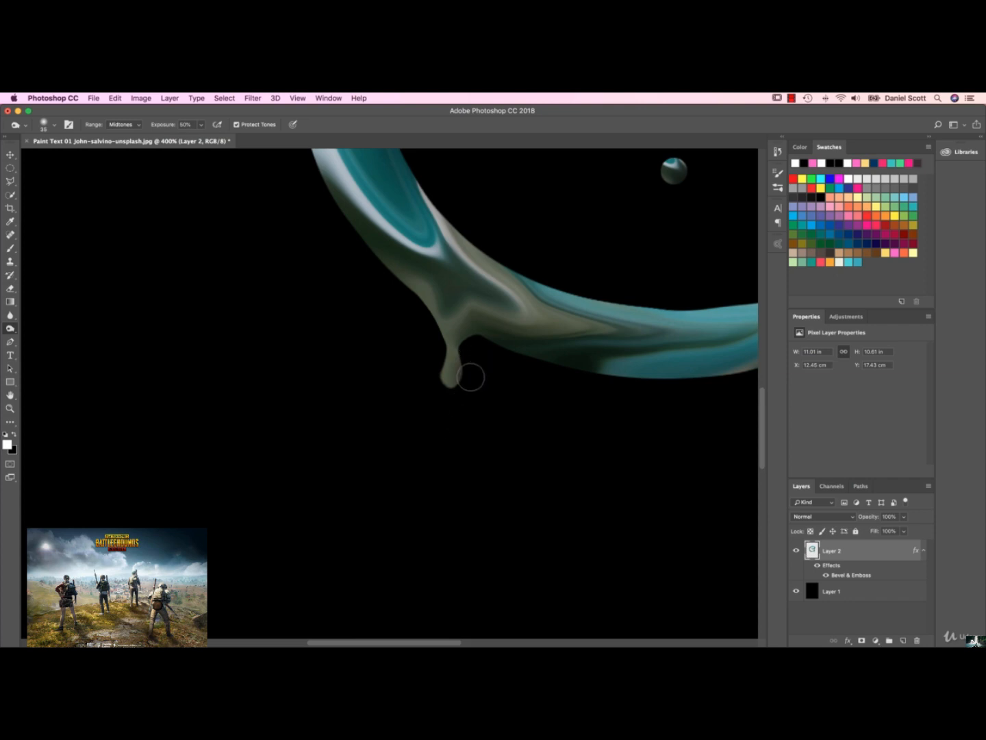
{"action": "right_click", "coordinate": [476, 408]}
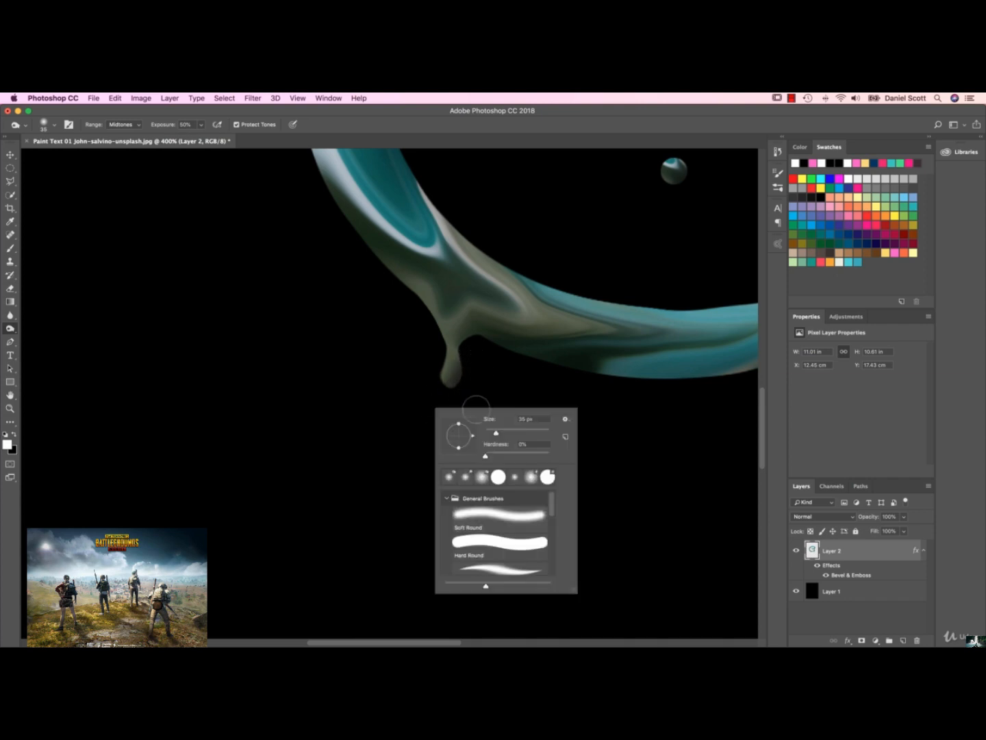
{"action": "left_click", "coordinate": [491, 384]}
Step: Darken the drip on the G's upper curve with the Burn tool
{"action": "key", "text": "super+minus"}
{"action": "key", "text": "super+minus"}
{"action": "key", "text": "super+minus"}
{"action": "key", "text": "super+minus"}
{"action": "left_click_drag", "start_coordinate": [446, 325], "coordinate": [315, 532]}
{"action": "key", "text": "super+plus"}
{"action": "key", "text": "super+plus"}
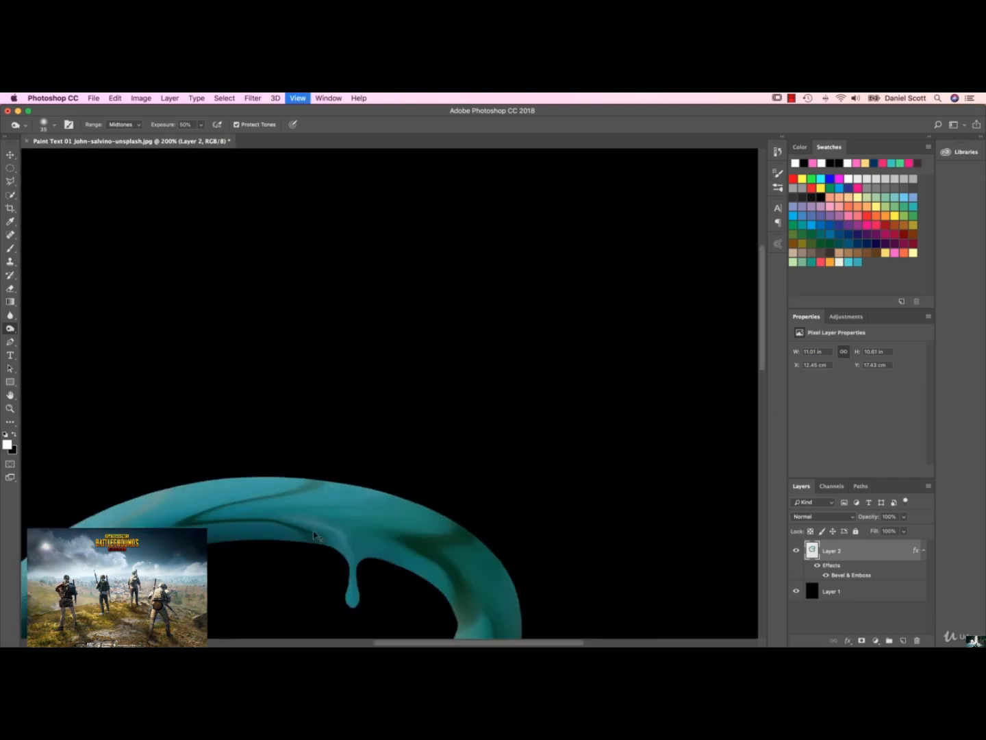
{"action": "key", "text": "super+plus"}
{"action": "mouse_move", "coordinate": [392, 445]}
{"action": "left_mouse_down"}
{"action": "mouse_move", "coordinate": [362, 489]}
{"action": "mouse_move", "coordinate": [462, 440]}
{"action": "left_mouse_up"}
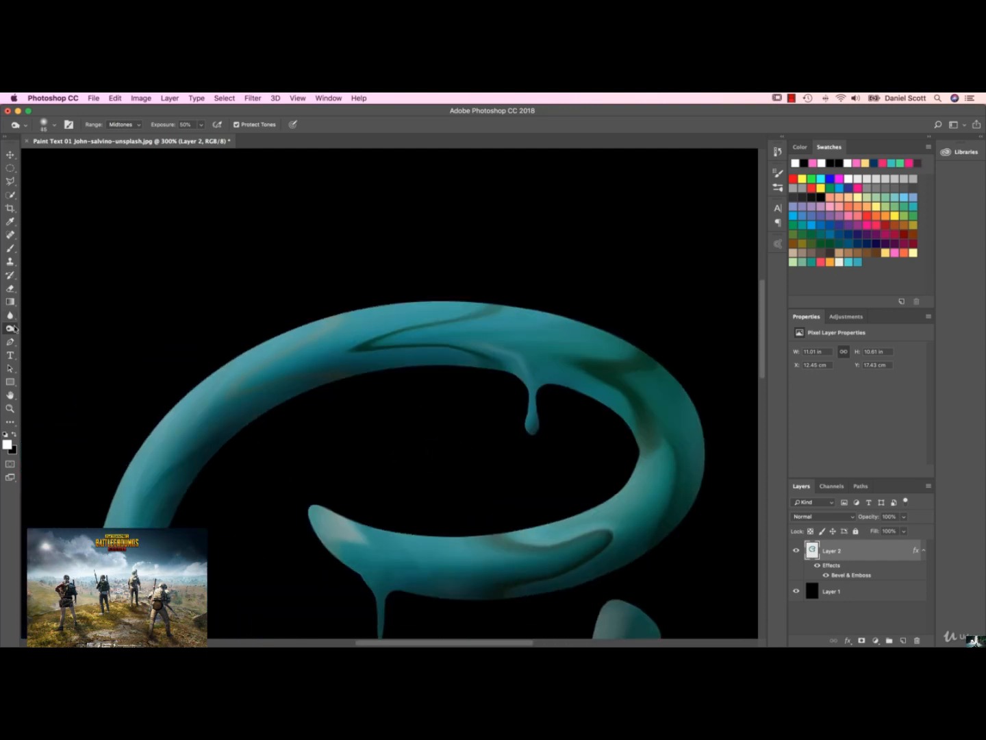
Step: Brighten the inner stroke's tip, the drips and the hanging drop with the Dodge tool, reducing its brush to 25 px
{"action": "right_click", "coordinate": [13, 329]}
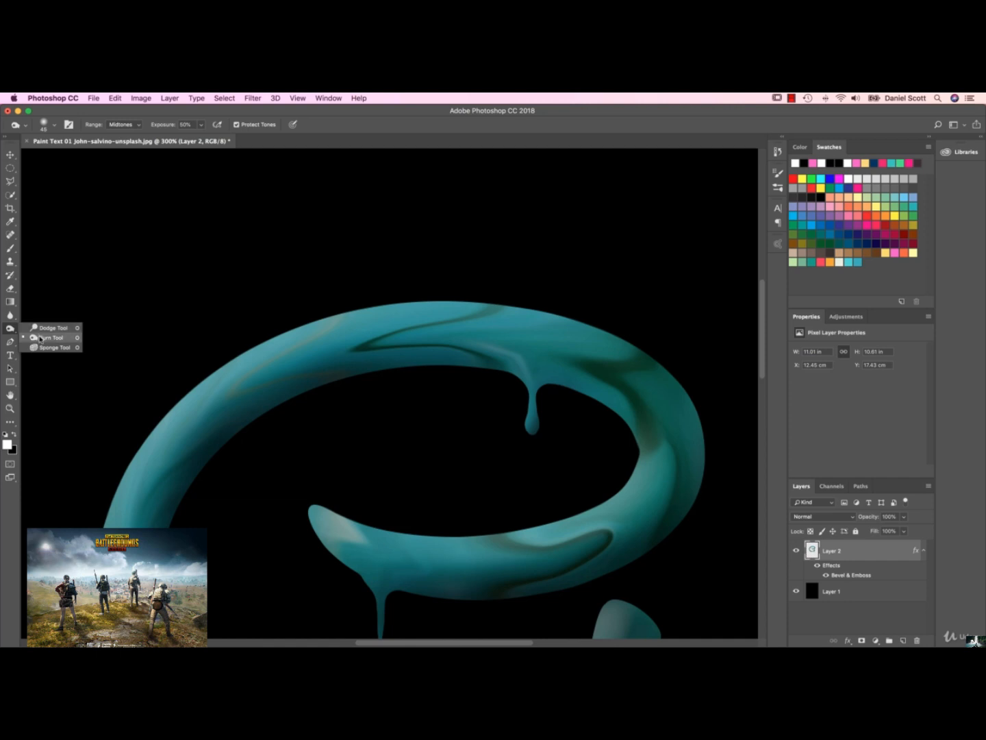
{"action": "left_click", "coordinate": [42, 331]}
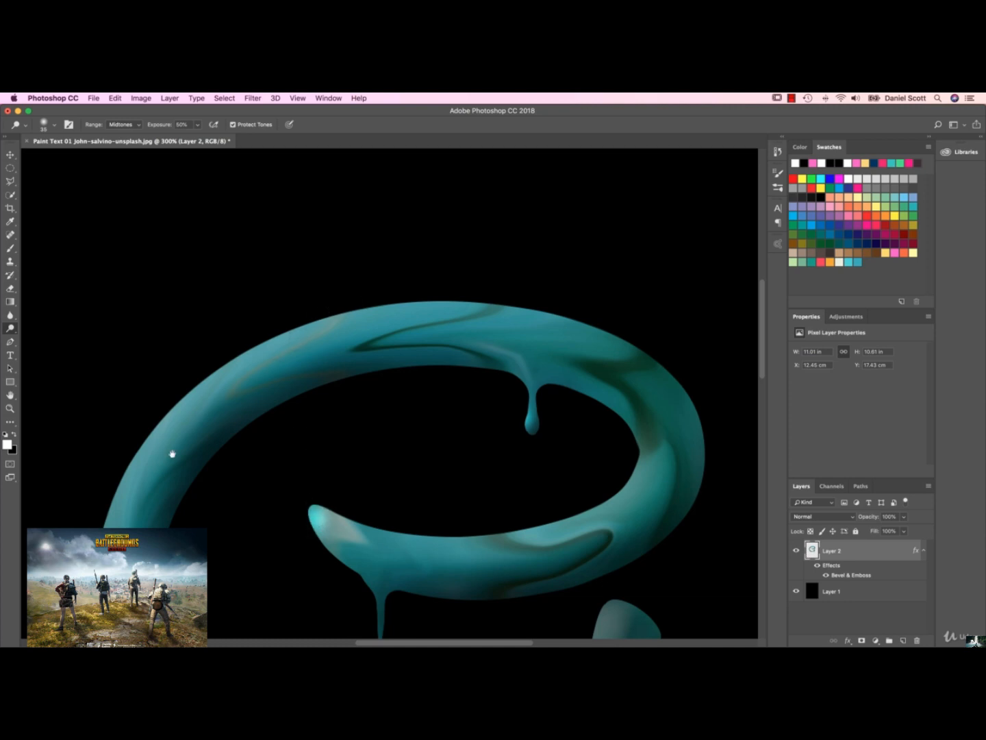
{"action": "left_click_drag", "start_coordinate": [171, 502], "coordinate": [386, 275]}
{"action": "left_click_drag", "start_coordinate": [394, 418], "coordinate": [315, 346]}
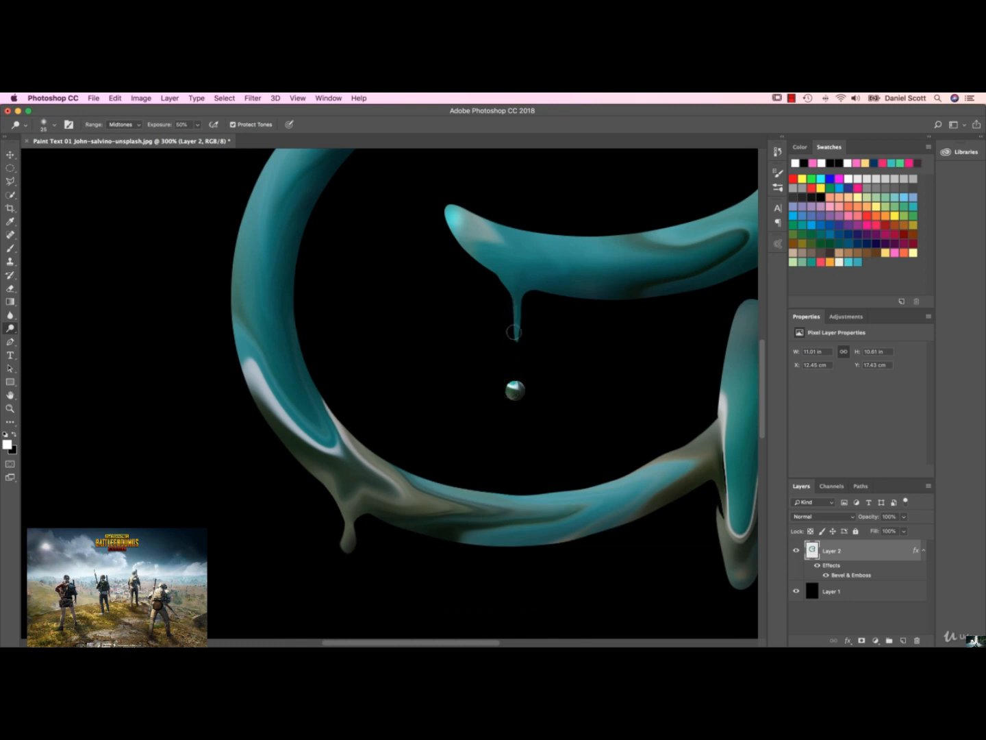
{"action": "left_click_drag", "start_coordinate": [342, 530], "coordinate": [347, 548]}
Step: Dodge highlights down the G's stem, undo the last two strokes, and view the whole letter at 100%
{"action": "left_click_drag", "start_coordinate": [586, 464], "coordinate": [326, 550]}
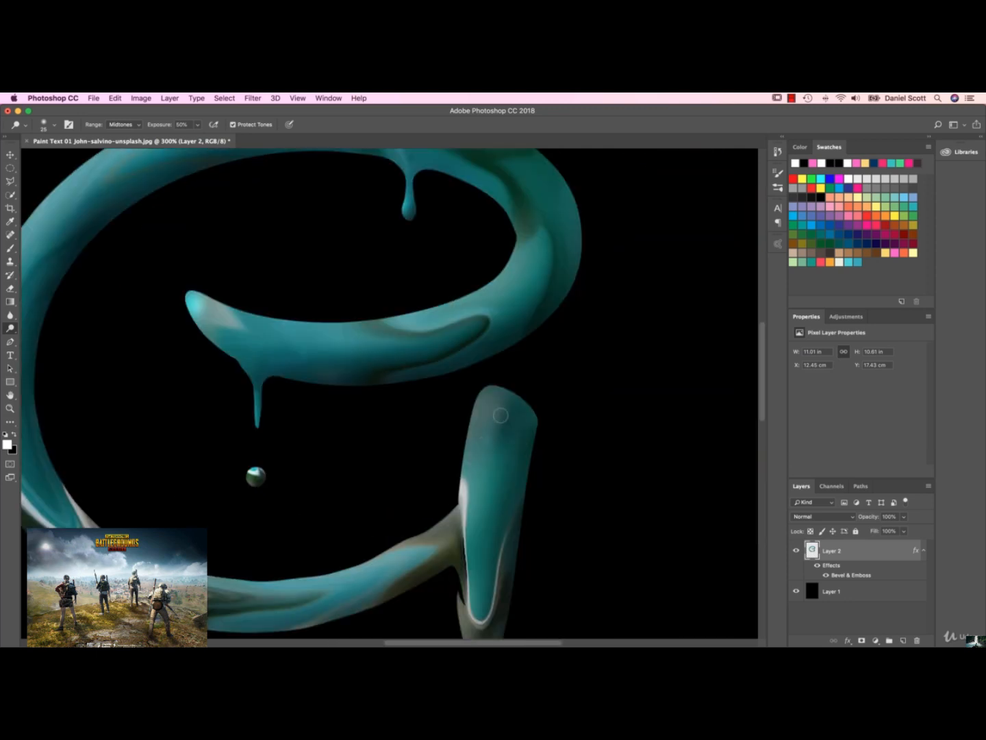
{"action": "mouse_move", "coordinate": [501, 415]}
{"action": "left_mouse_down"}
{"action": "mouse_move", "coordinate": [479, 503]}
{"action": "mouse_move", "coordinate": [484, 609]}
{"action": "left_mouse_up"}
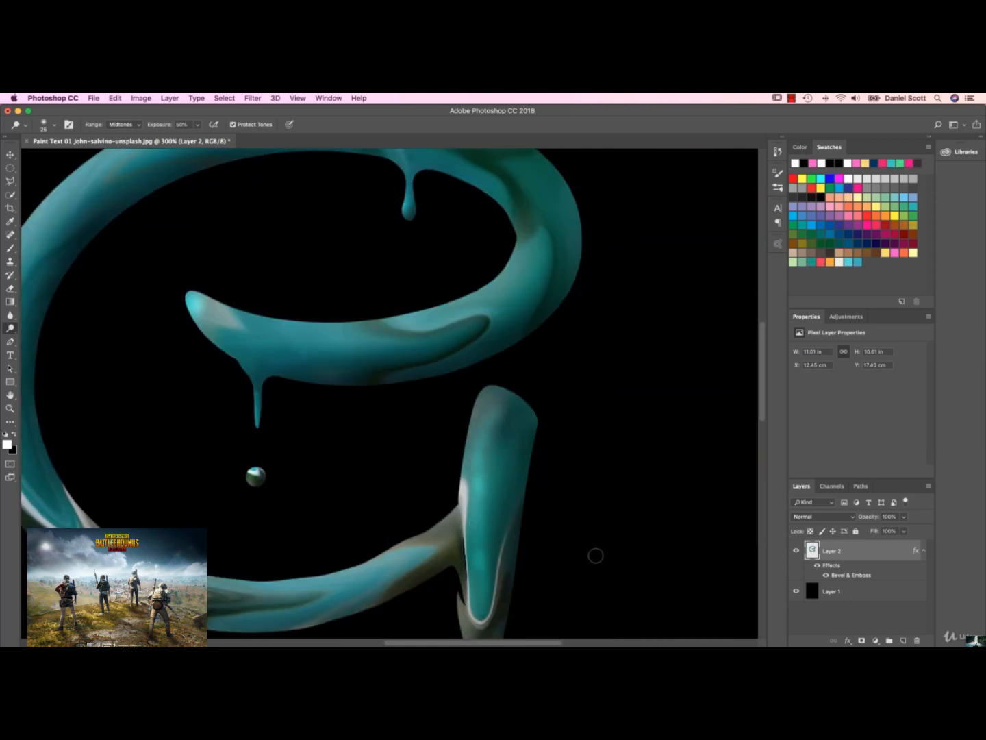
{"action": "key", "text": "alt+super+z"}
{"action": "key", "text": "alt+super+z"}
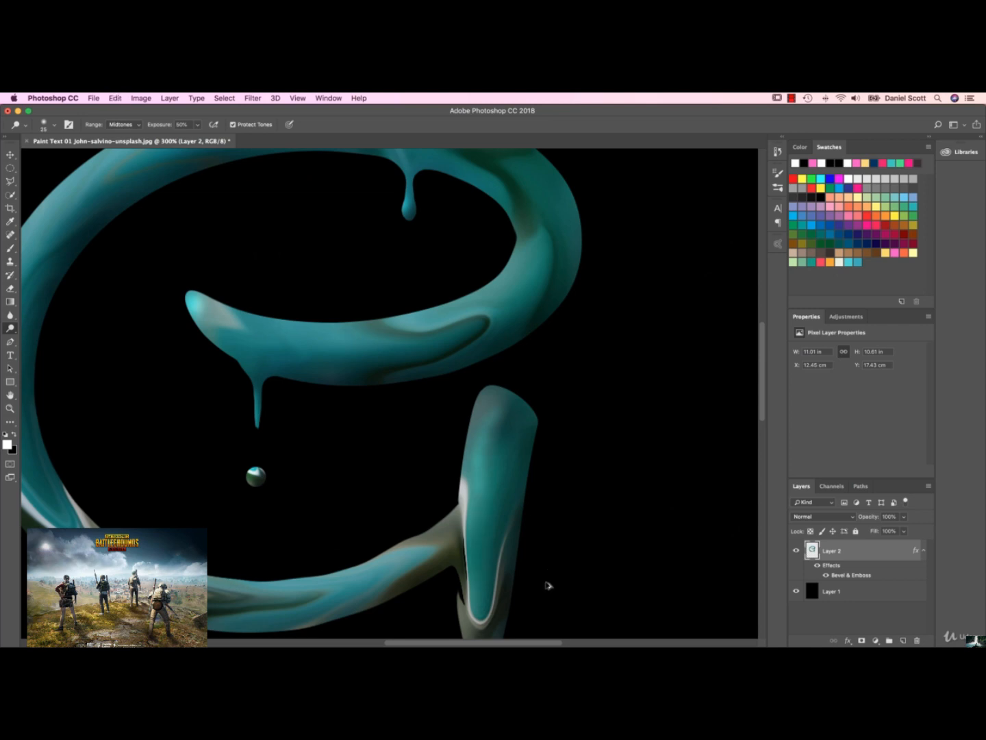
{"action": "key", "text": "super+1"}
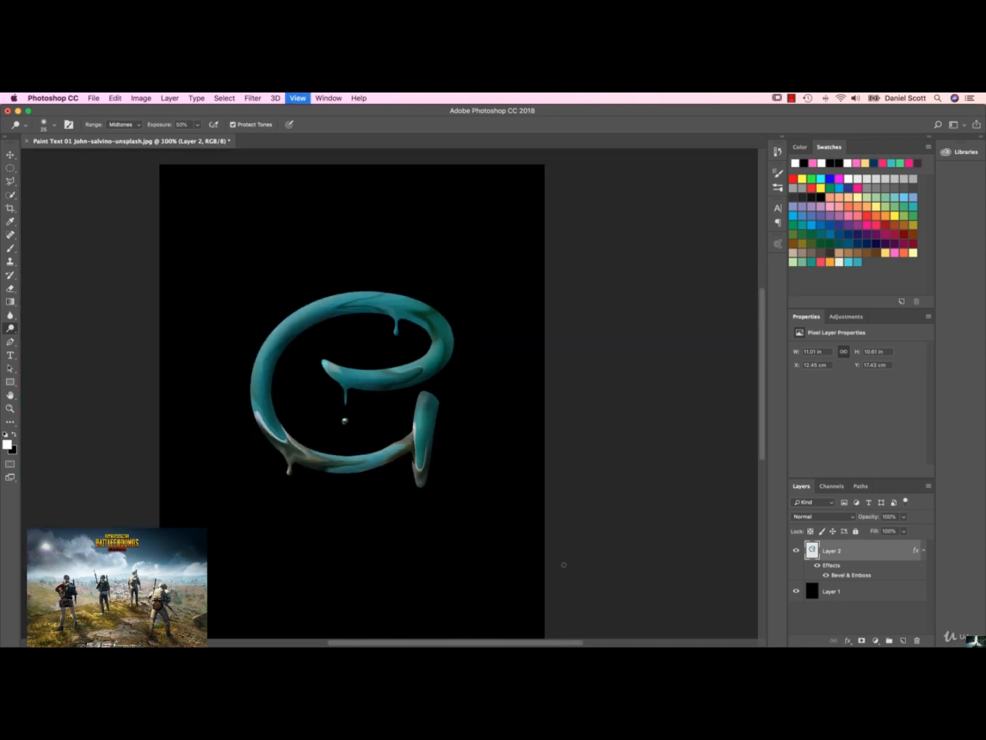
{"action": "left_click_drag", "start_coordinate": [412, 483], "coordinate": [458, 524]}
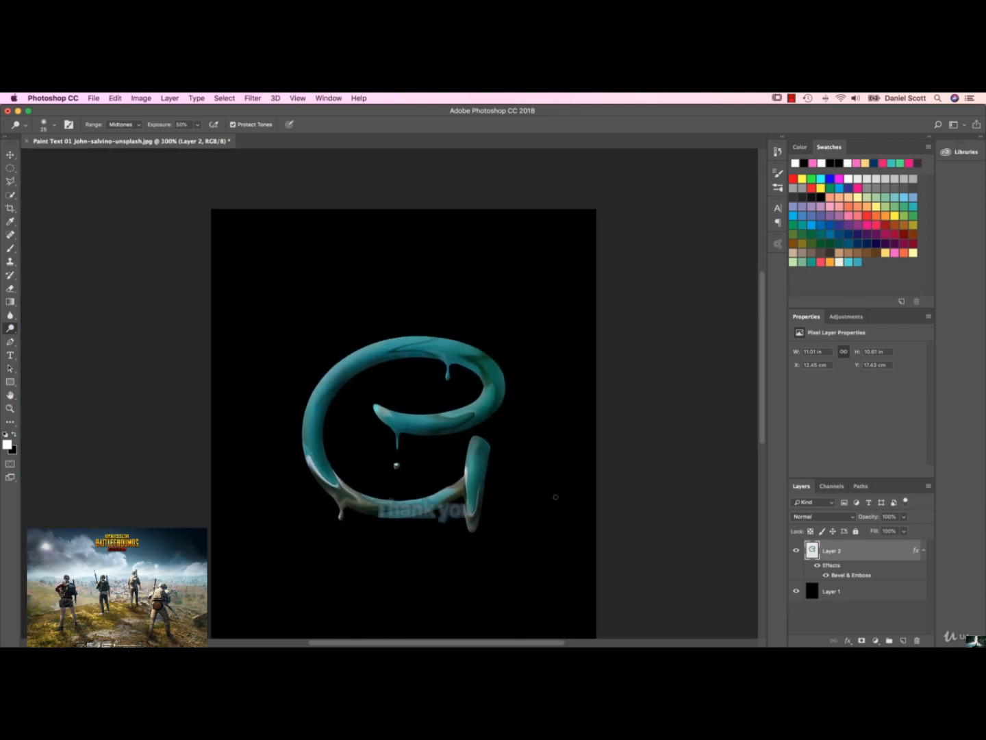